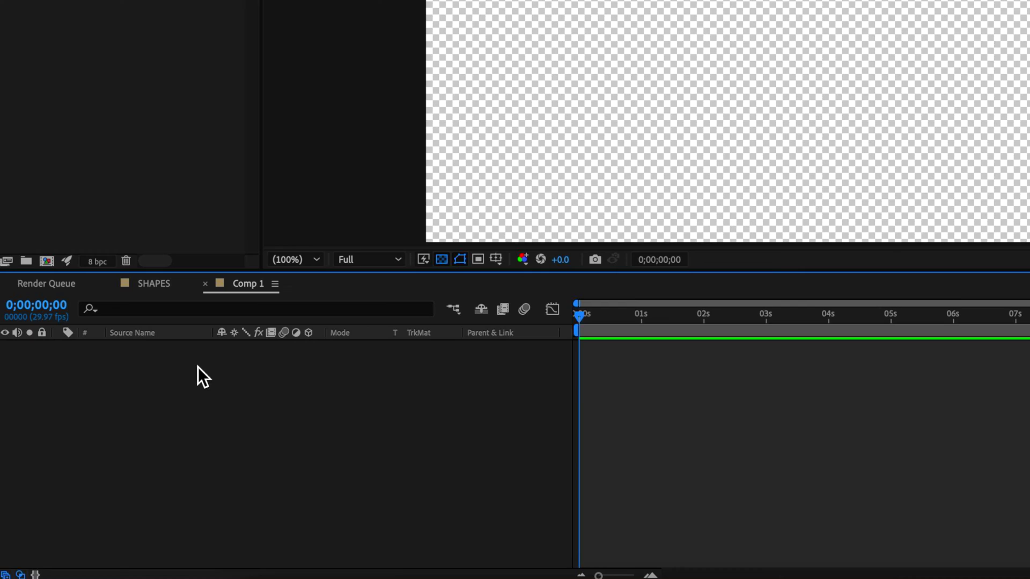
Step: Create a 1920 x 1080 px off-white solid in Comp 1 as the background
right_click(198, 366)
mouse_move(293, 367)
click(447, 417)
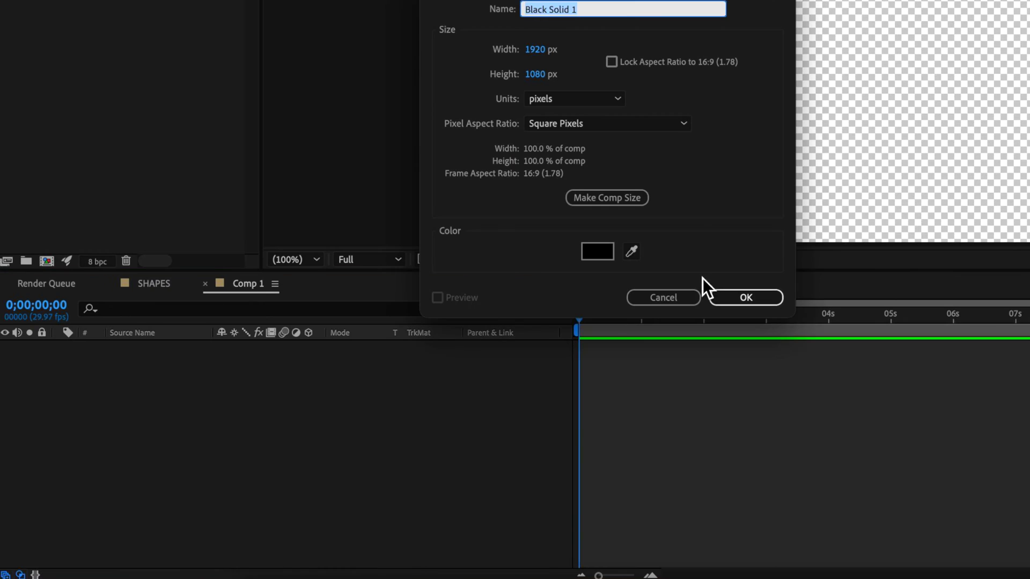
click(614, 253)
click(347, 275)
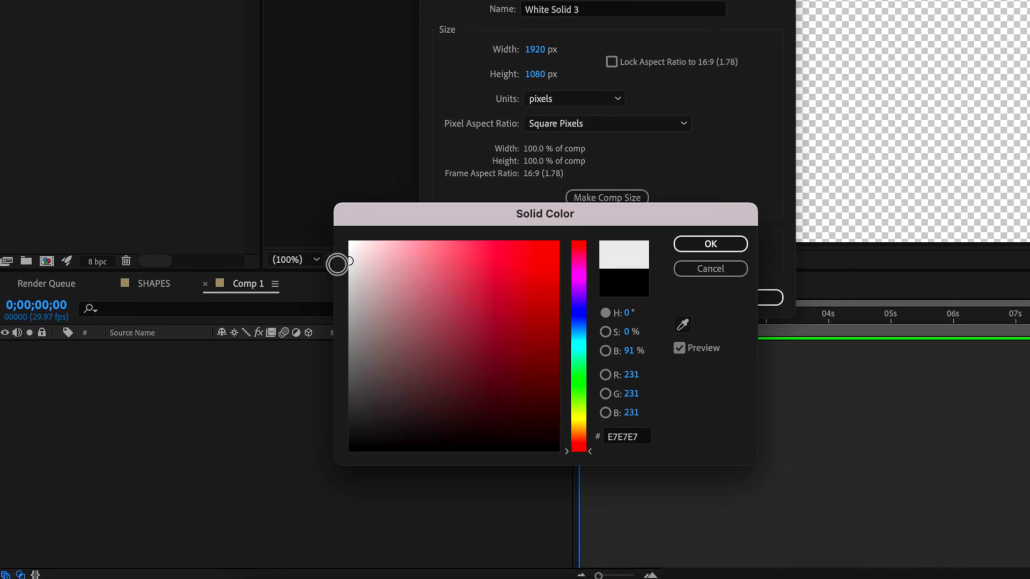
click(731, 245)
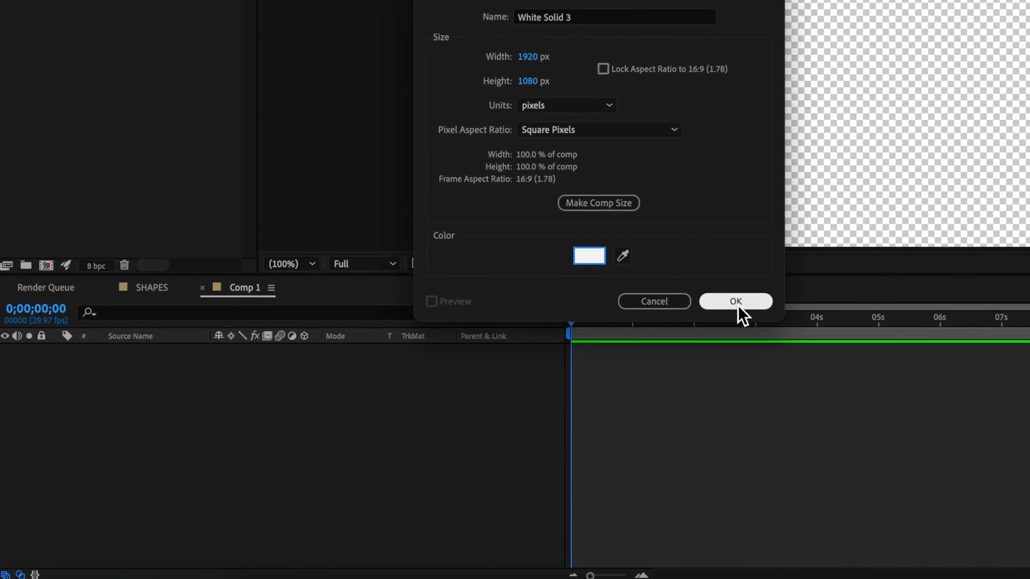
click(738, 303)
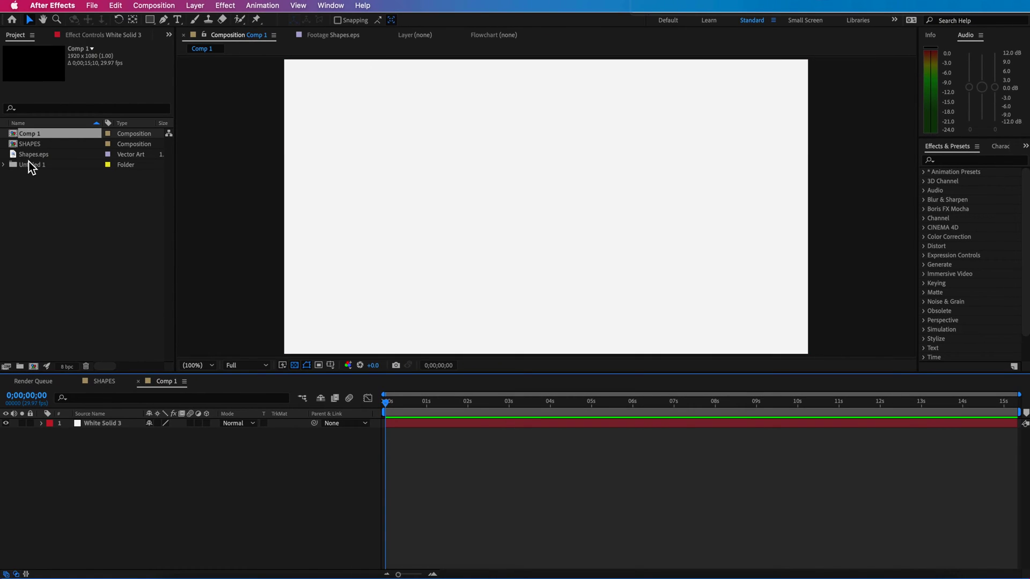
Step: Add Shapes.eps to Comp 1 above the white solid and turn on continuous rasterization for its layer
double_click(28, 158)
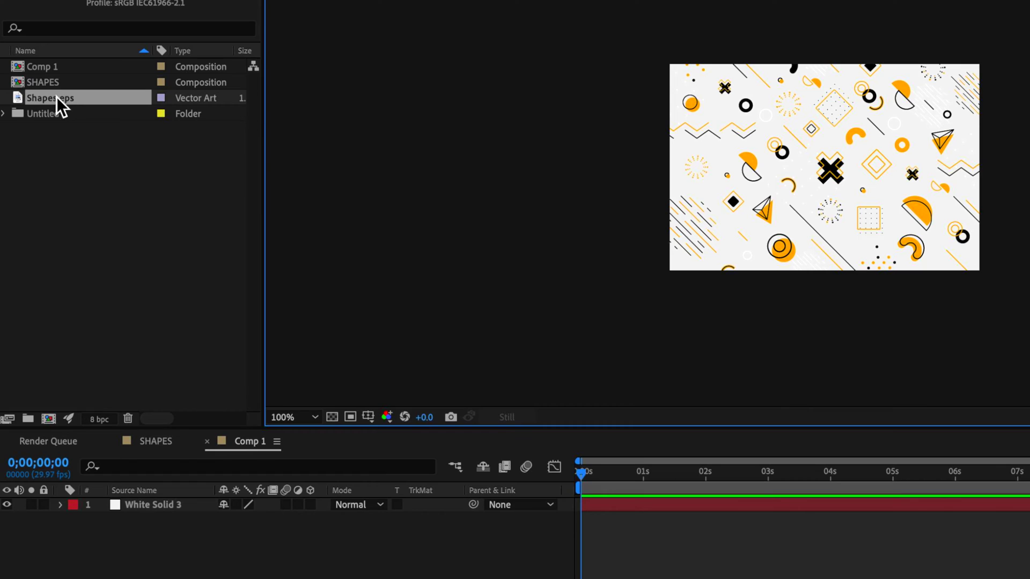
drag(57, 97, 146, 501)
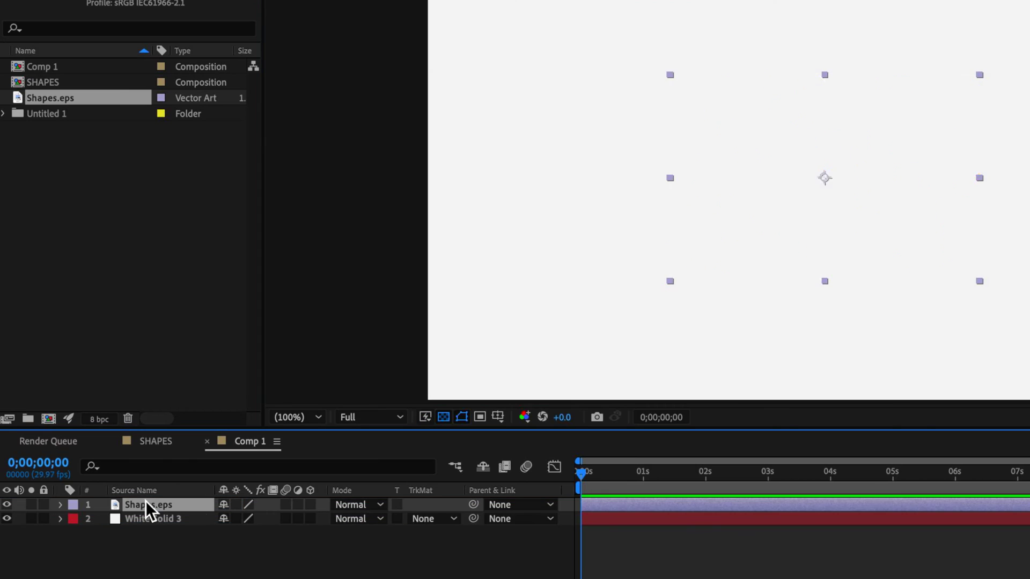
click(966, 226)
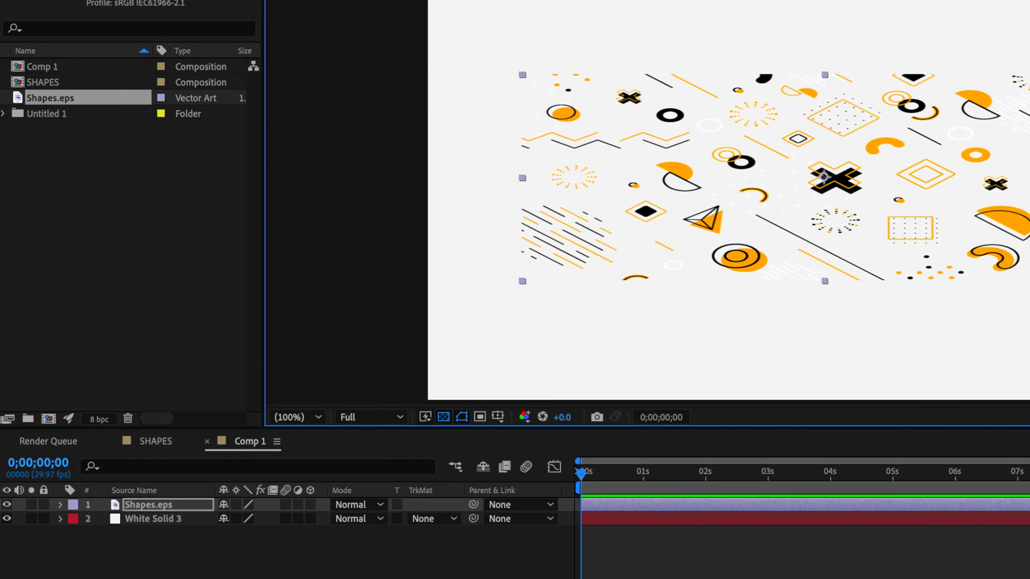
drag(979, 282, 1029, 345)
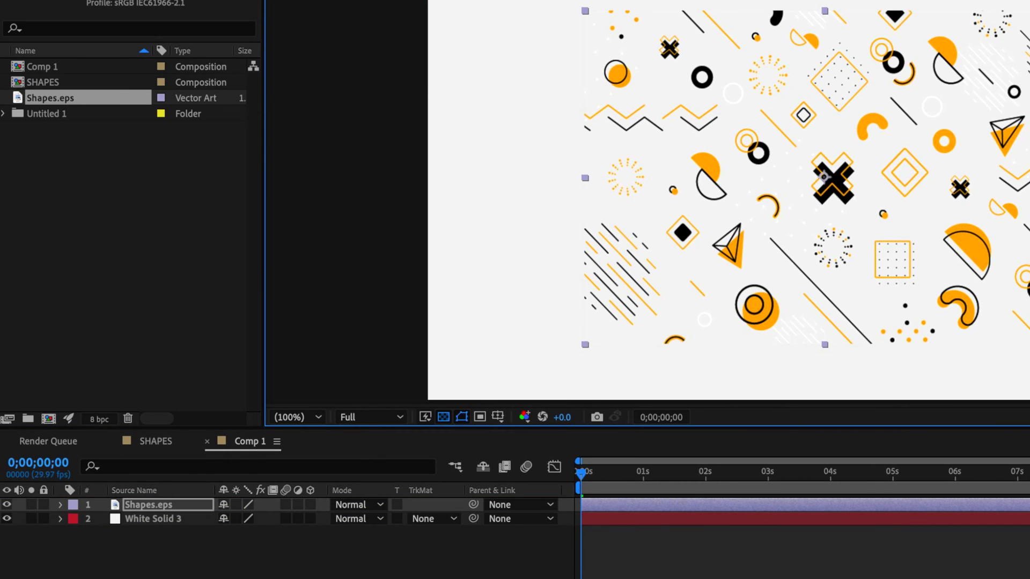
key(ctrl+z)
click(236, 505)
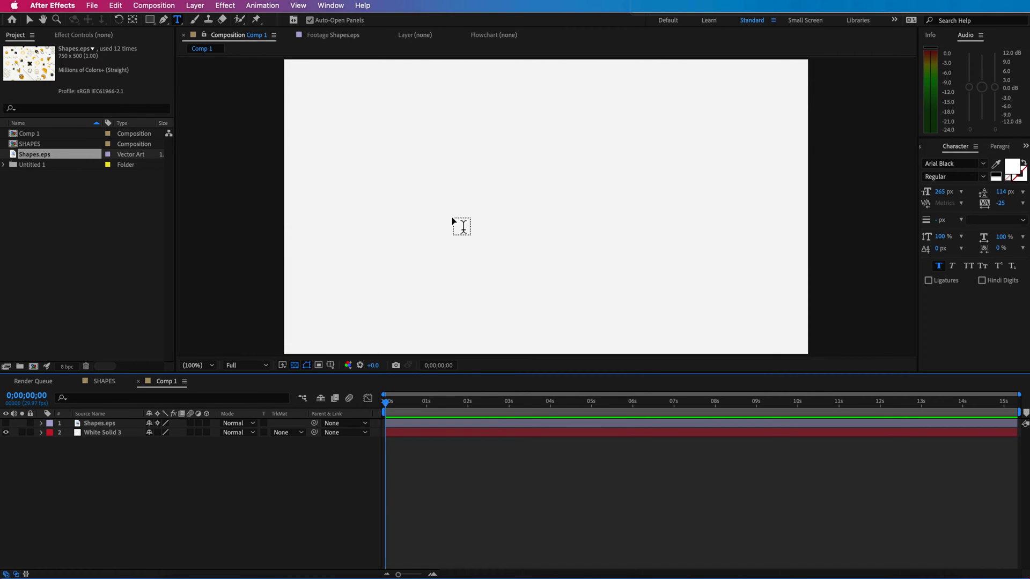
Step: Add an orange text layer reading SHAPES in Arial Black at 180 px, and duplicate the layer
drag(427, 165, 713, 271)
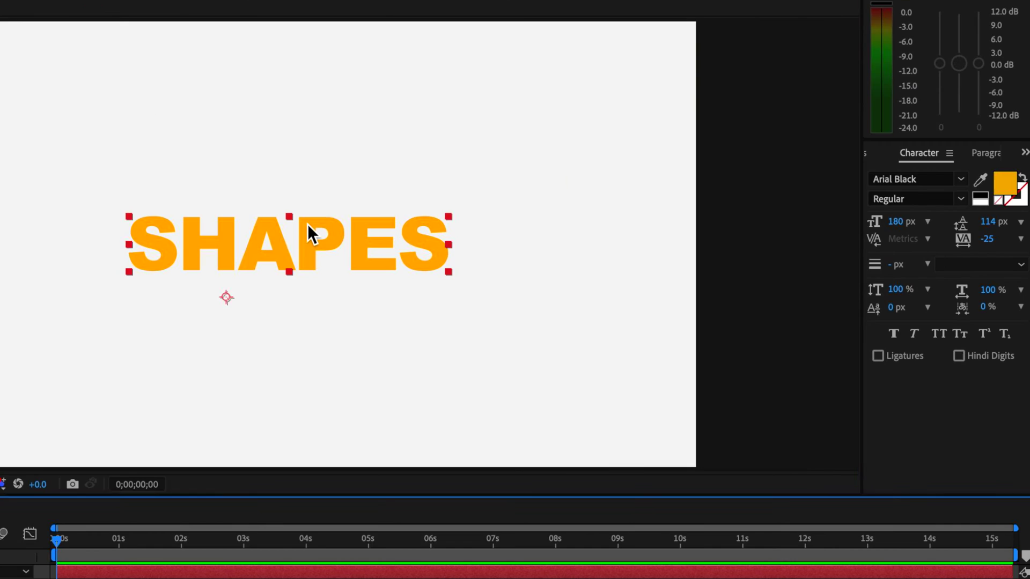
key(F2)
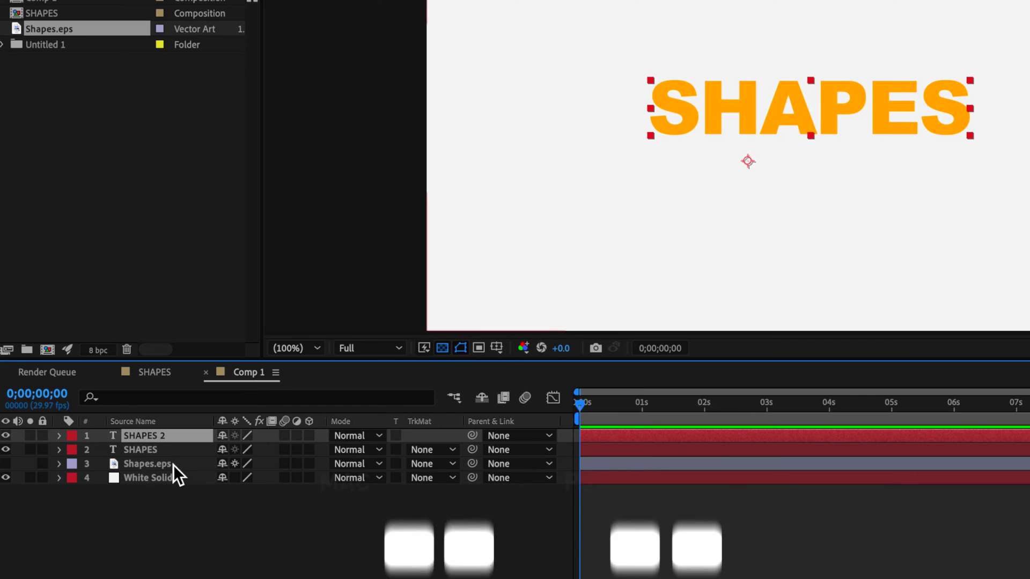
Step: Replace the text of the duplicated SHAPES layer with the single letter S
double_click(768, 106)
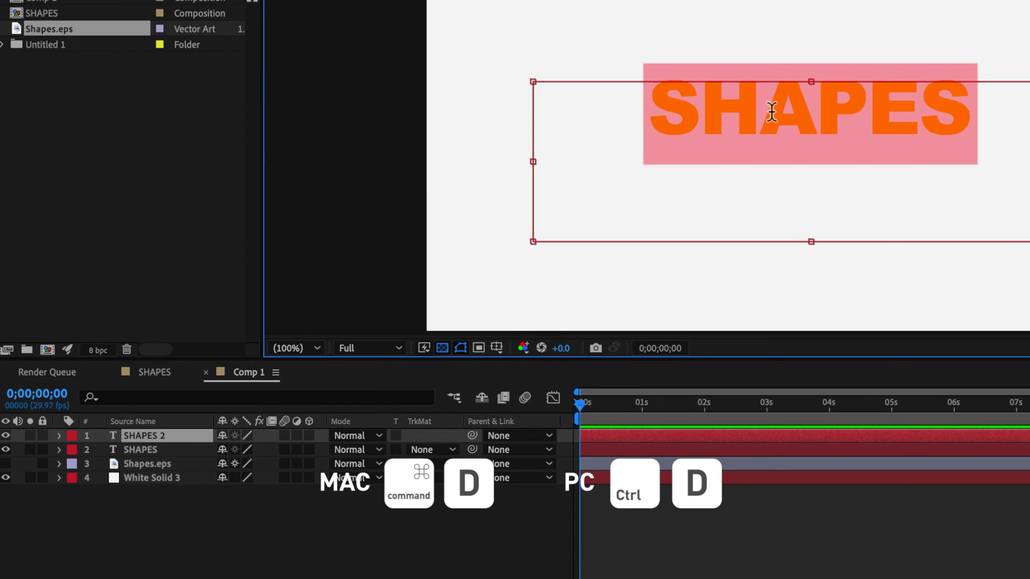
key(BackSpace)
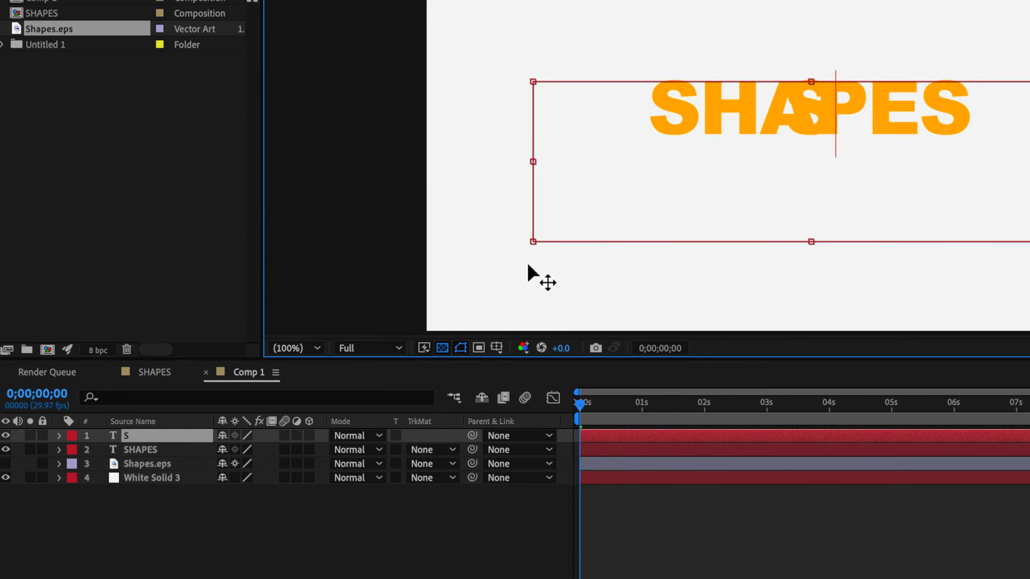
click(114, 540)
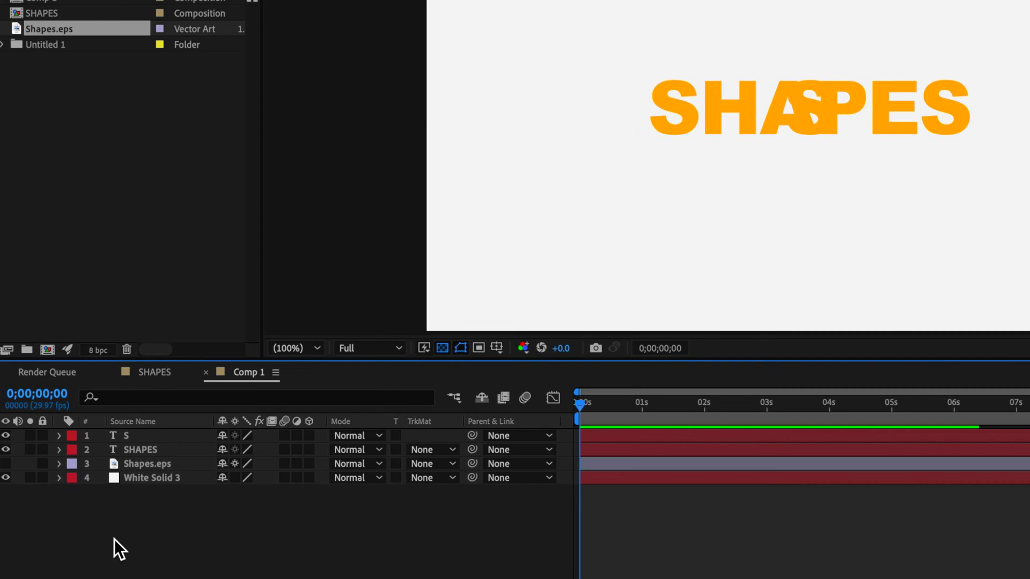
Step: Change the fill color of the SHAPES text layer to near-black, 111111
click(182, 450)
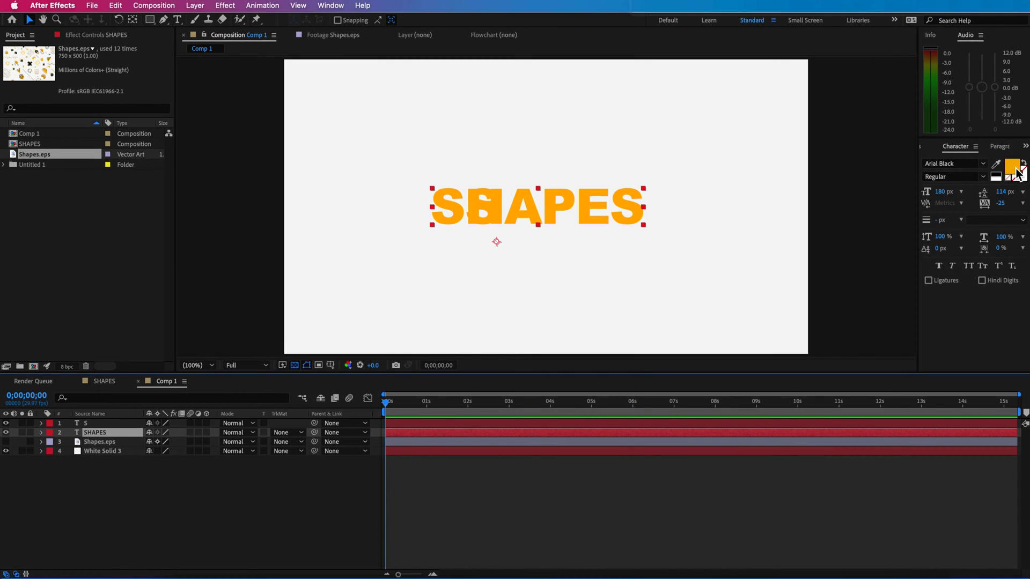
click(1016, 170)
drag(279, 437, 203, 486)
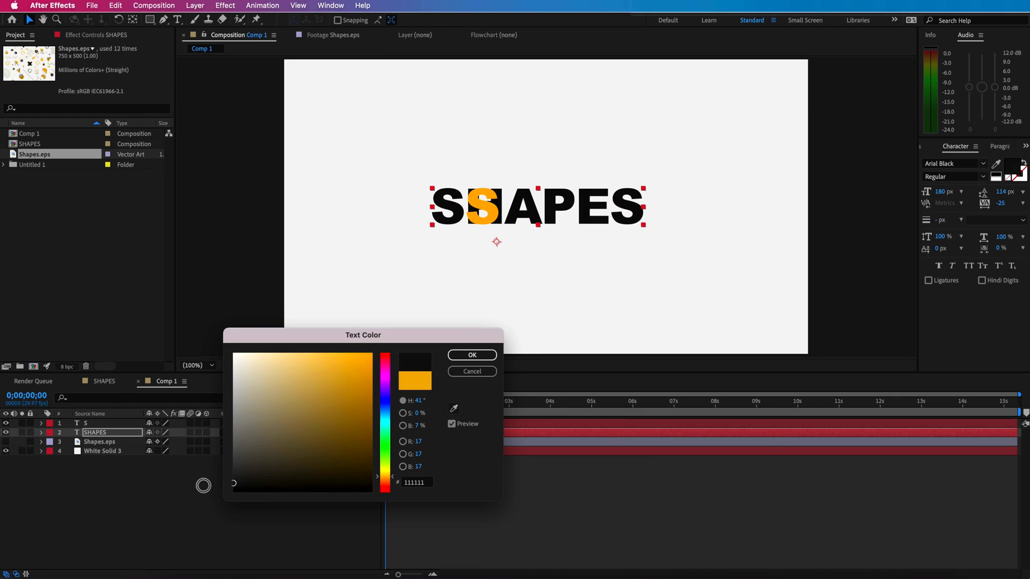
click(472, 355)
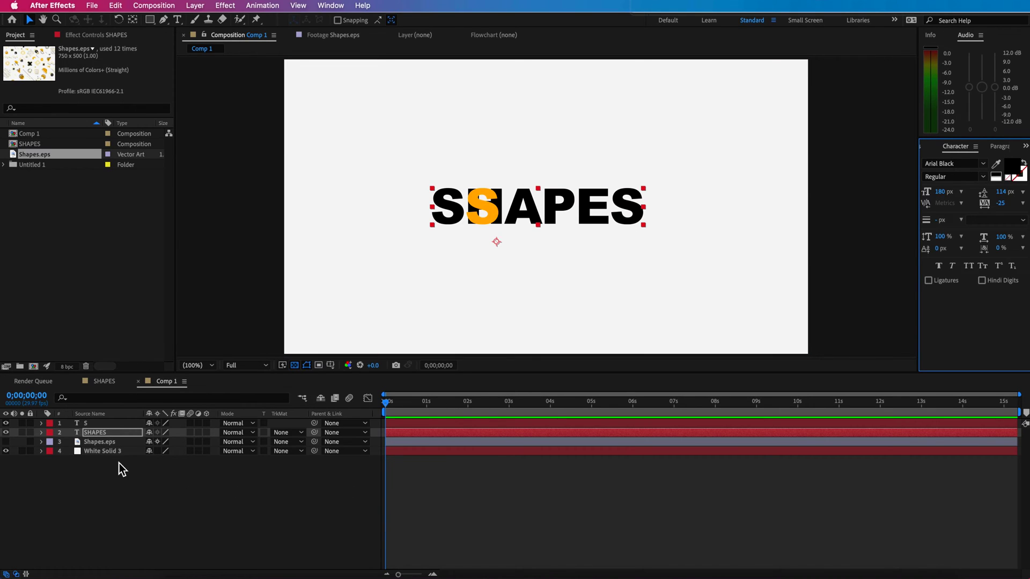
Step: Align the orange S over the first letter of SHAPES and center its anchor point on the letter
click(104, 423)
drag(480, 209, 445, 209)
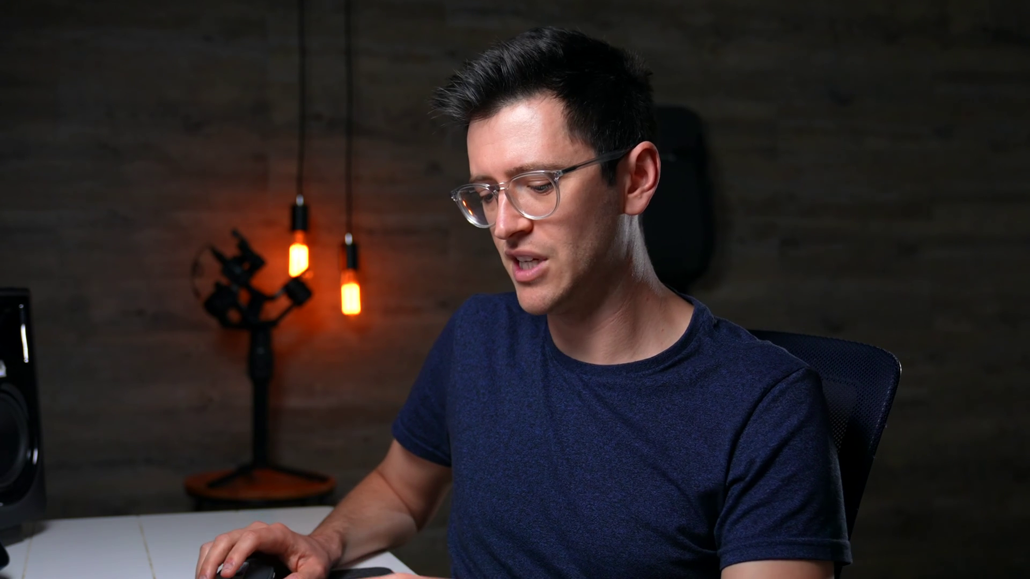
key(y)
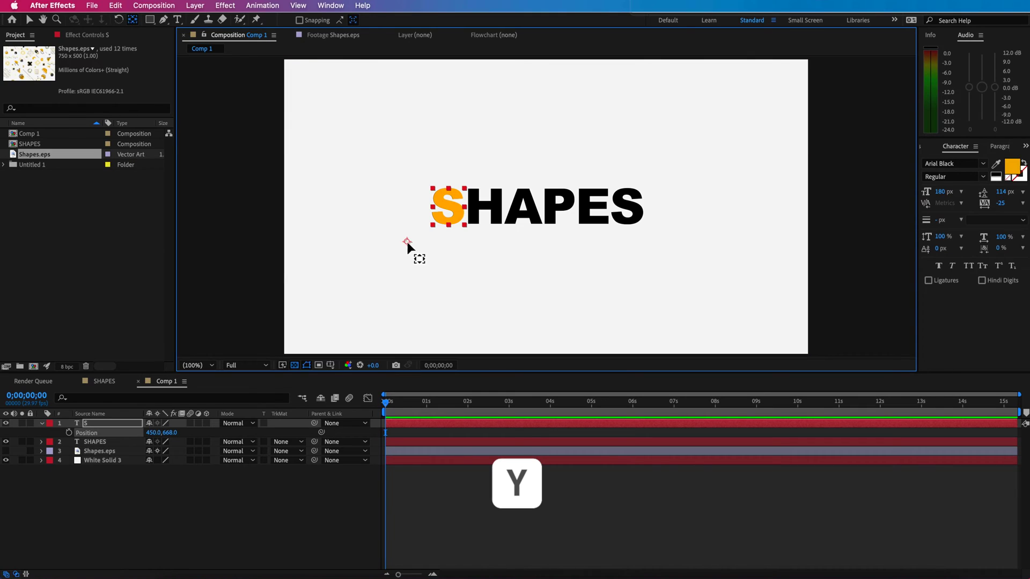
drag(449, 208, 448, 207)
Step: Keyframe the S layer's Position at 600, 544 at about 0;00;03;10 and above the word at 600, 352 at 0;00;02;08
drag(487, 402, 523, 403)
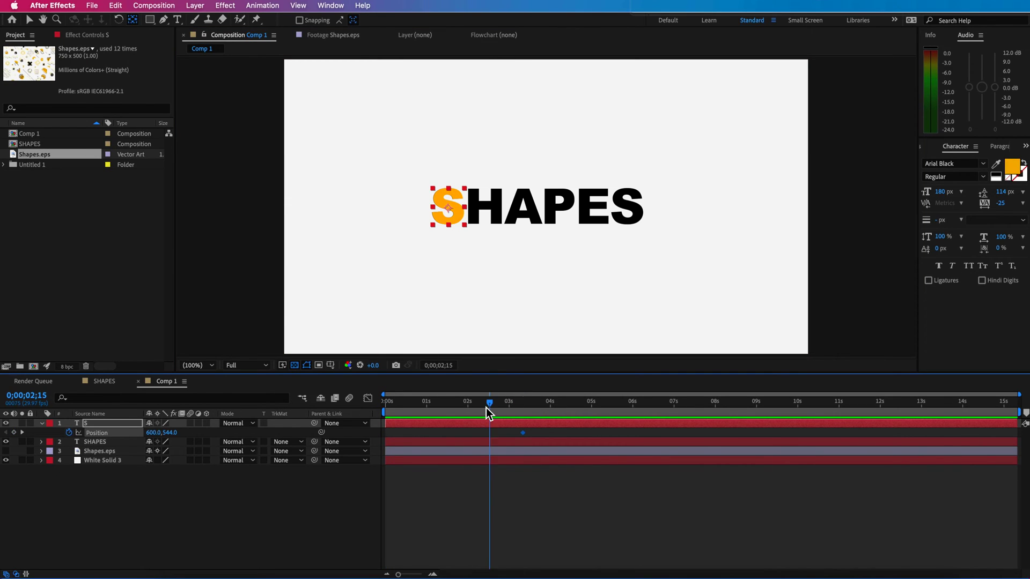
key(v)
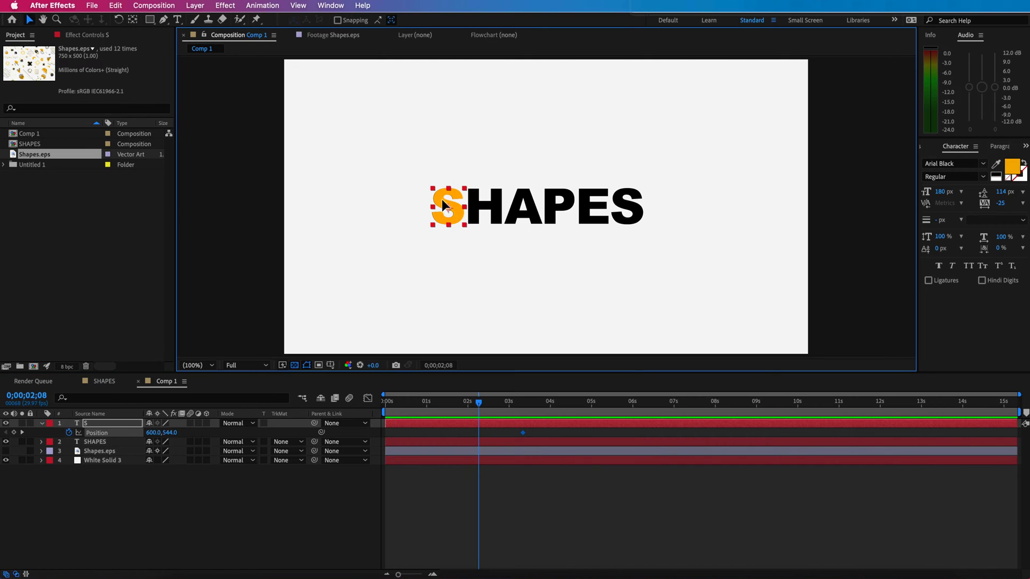
drag(443, 206, 444, 160)
Step: Add a hold Position keyframe for the S at 0;00;01;06 and one at 362, 352 at about 0;00;00;10
drag(478, 404, 436, 406)
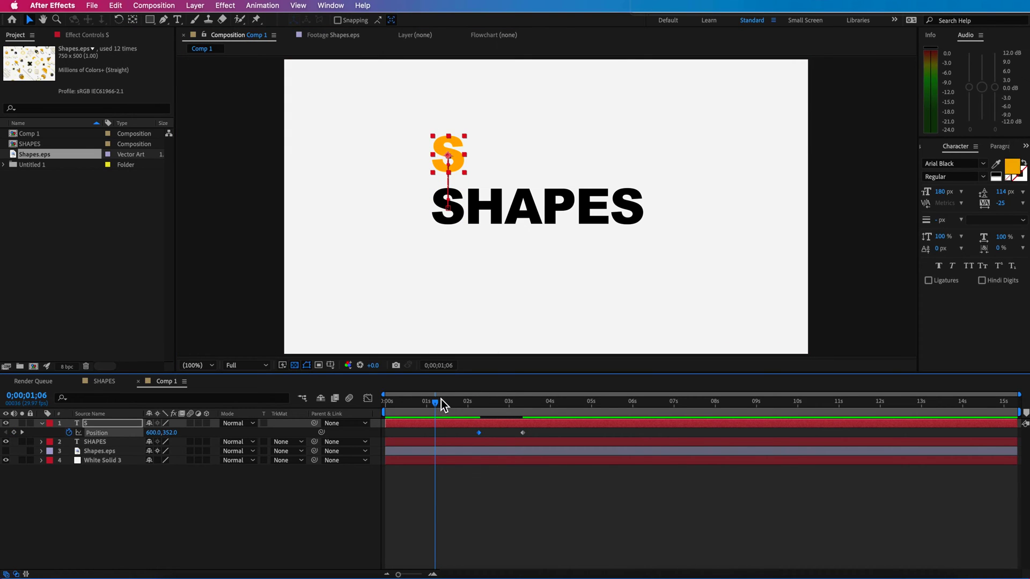
mouse_move(428, 403)
mouse_down()
mouse_move(419, 405)
mouse_move(435, 406)
mouse_up()
drag(404, 407, 400, 408)
drag(453, 160, 395, 160)
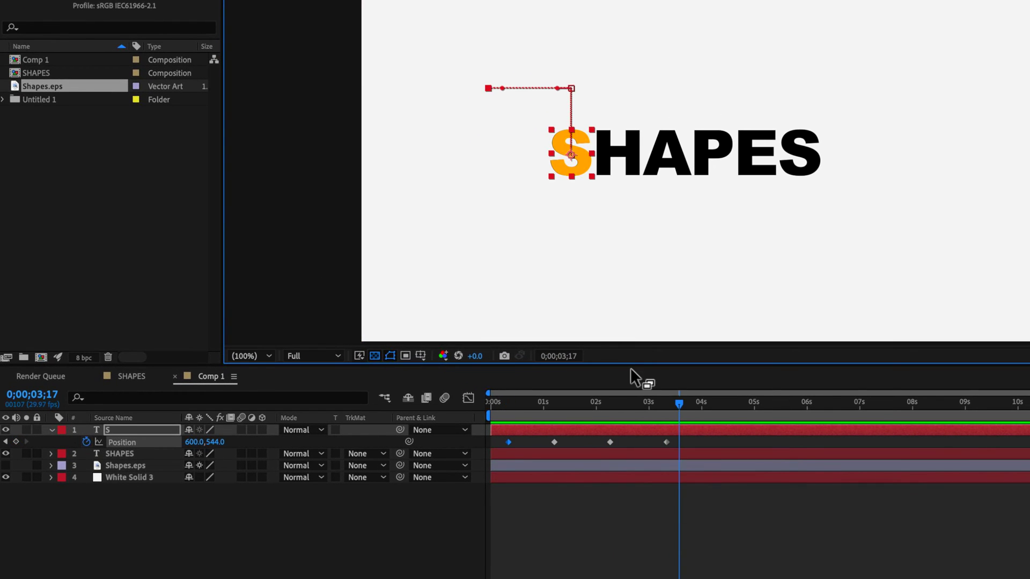
Step: Preview the S movement and shift all four of its Position keyframes about one second later
key(space)
drag(695, 440, 515, 447)
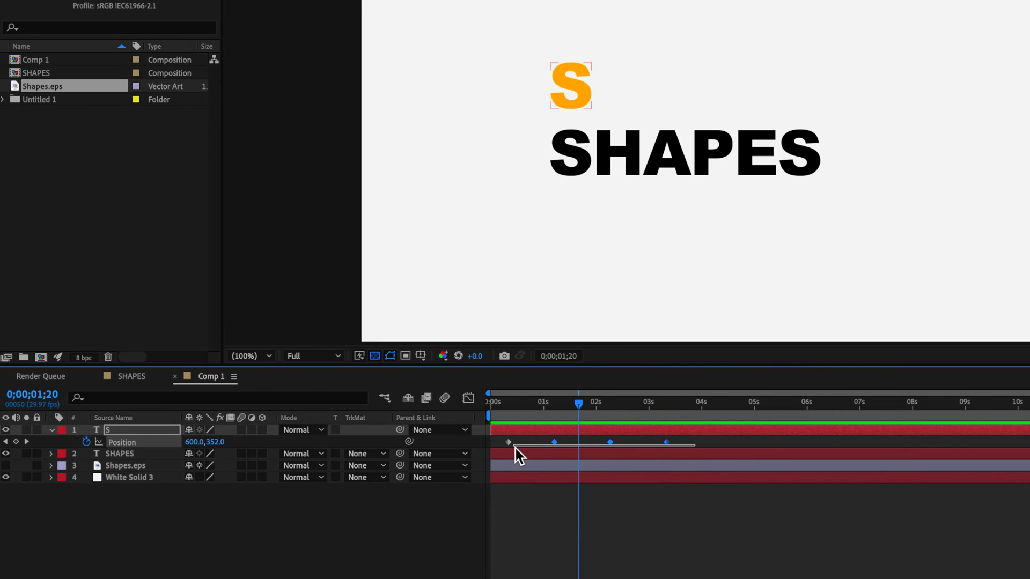
click(694, 444)
drag(694, 444, 719, 449)
key(F2)
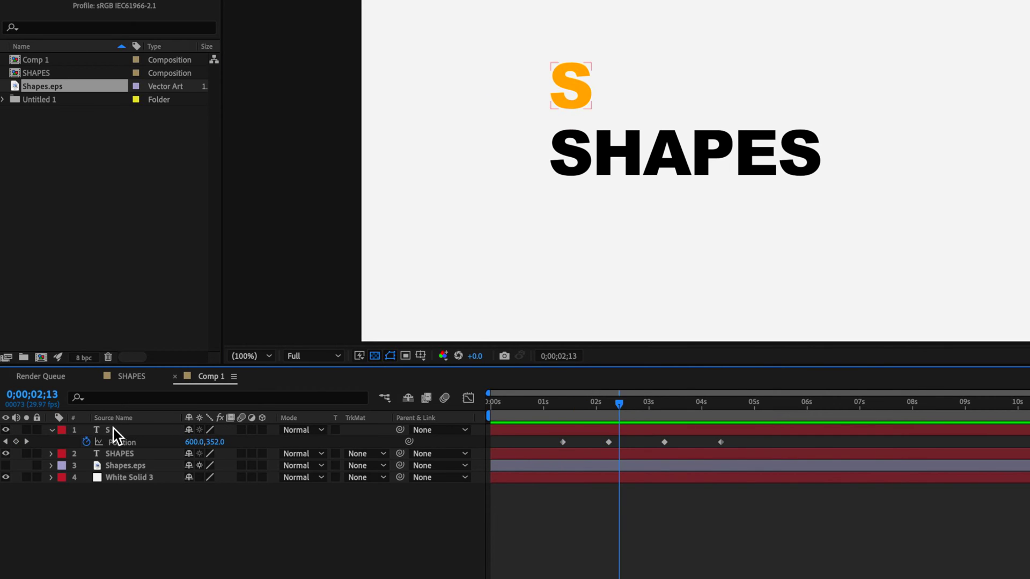
Step: Keyframe the S layer's Rotation from -83° at 0;00;02;13 to 0° at the third Position keyframe, and preview the animation from the start
click(114, 429)
key(r)
click(86, 442)
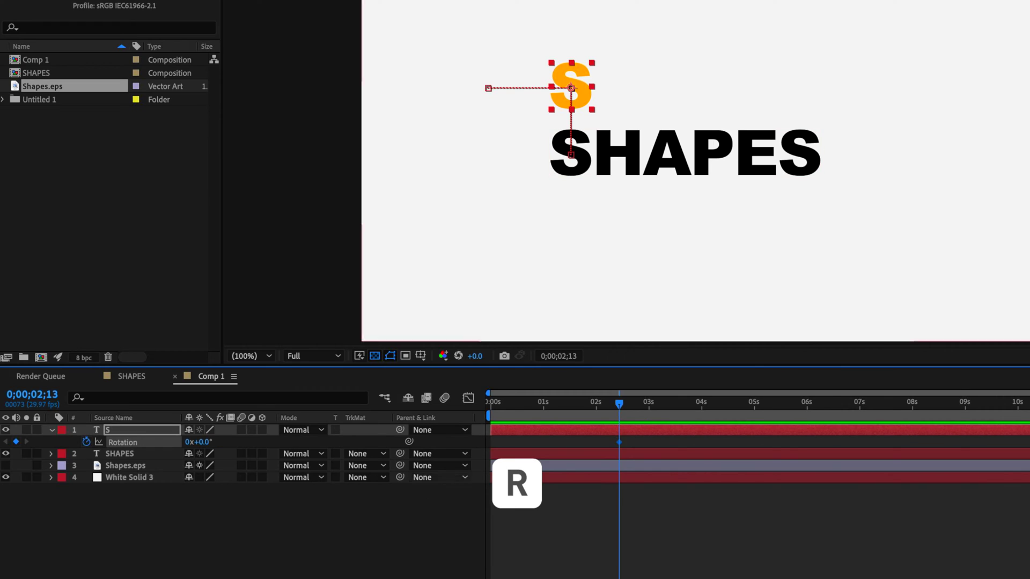
key(u)
click(633, 402)
drag(634, 404, 664, 404)
key(shift+a)
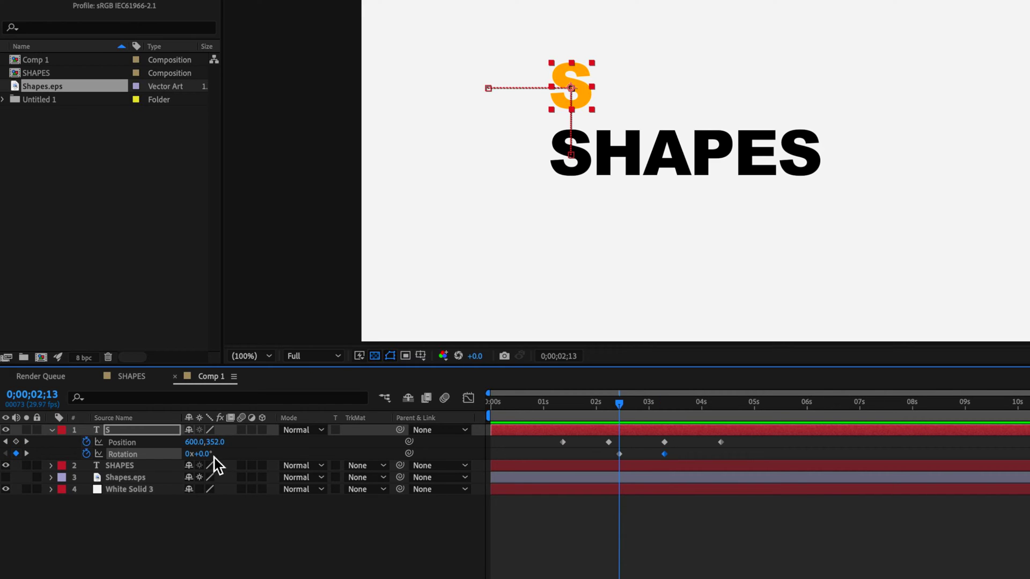
drag(210, 456, 194, 457)
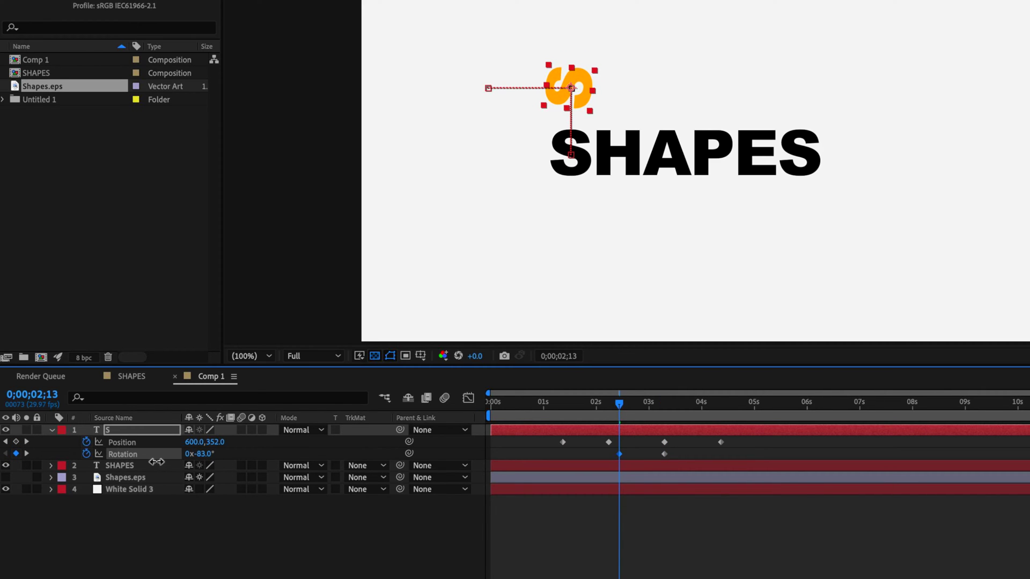
drag(620, 402, 489, 411)
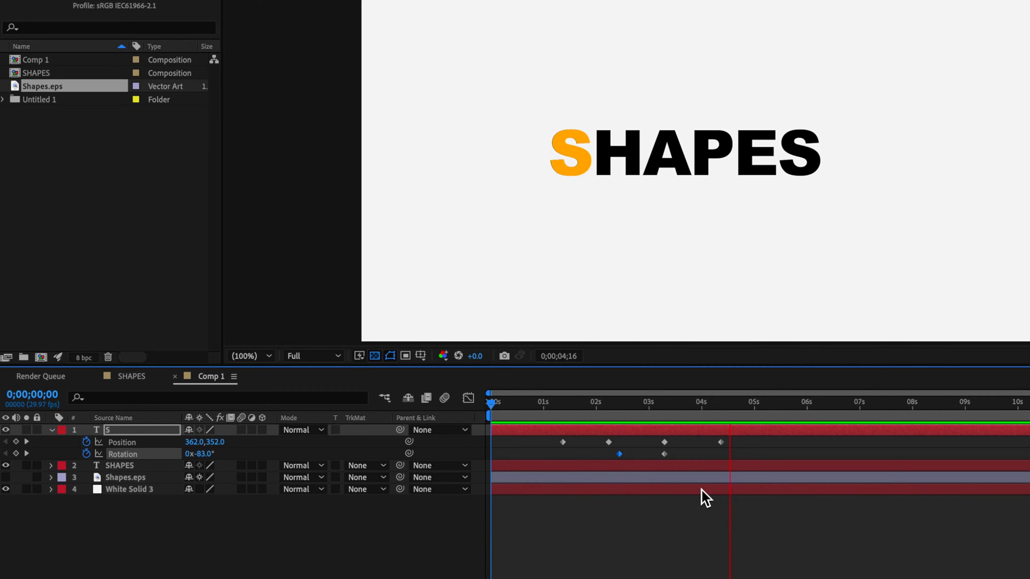
Step: Retime the S keyframes, with the outer Position keyframes at about 1.6 s and 3.9 s and the second Position and first Rotation keyframes slightly later
click(720, 443)
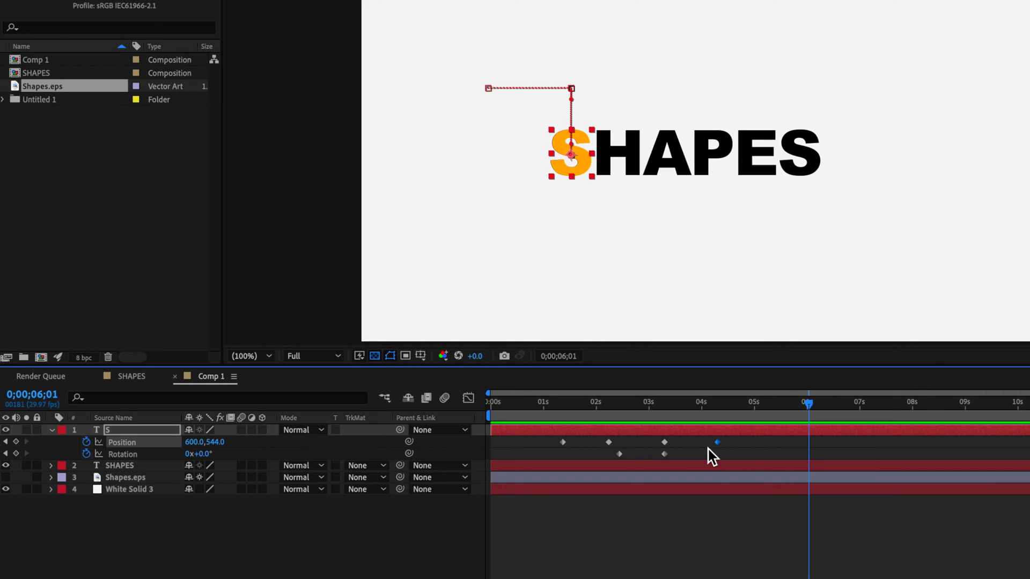
drag(562, 442, 576, 442)
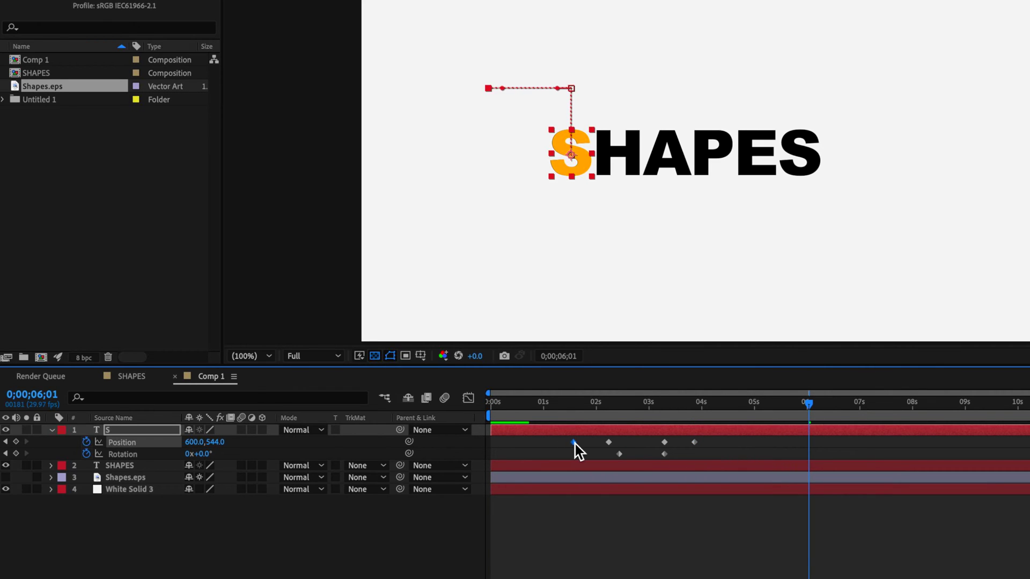
click(626, 458)
click(621, 447)
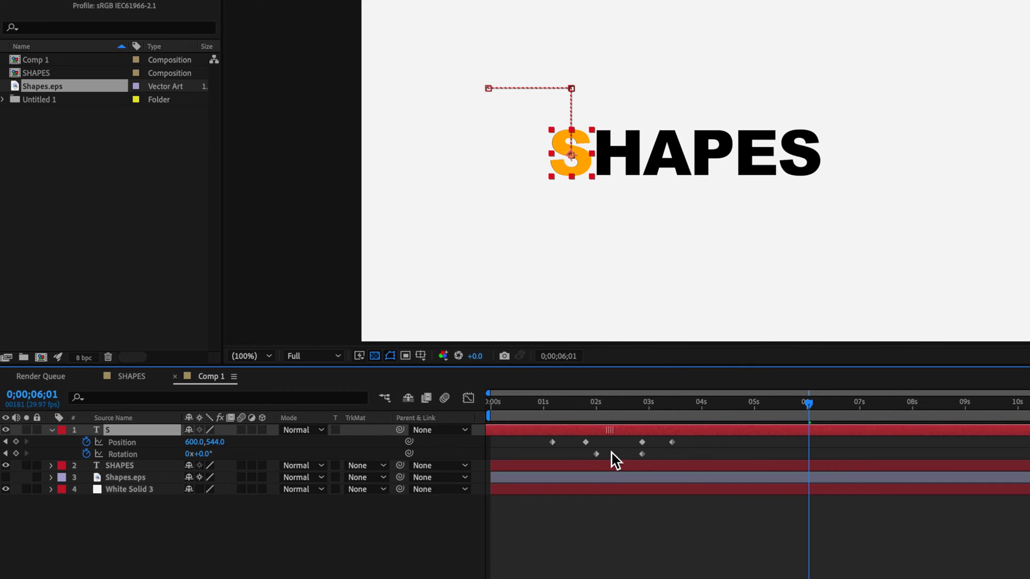
mouse_move(624, 450)
mouse_down()
mouse_move(604, 455)
mouse_move(629, 454)
mouse_up()
Step: Apply Easy Ease to all Position and Rotation keyframes of the S layer
drag(717, 442, 577, 455)
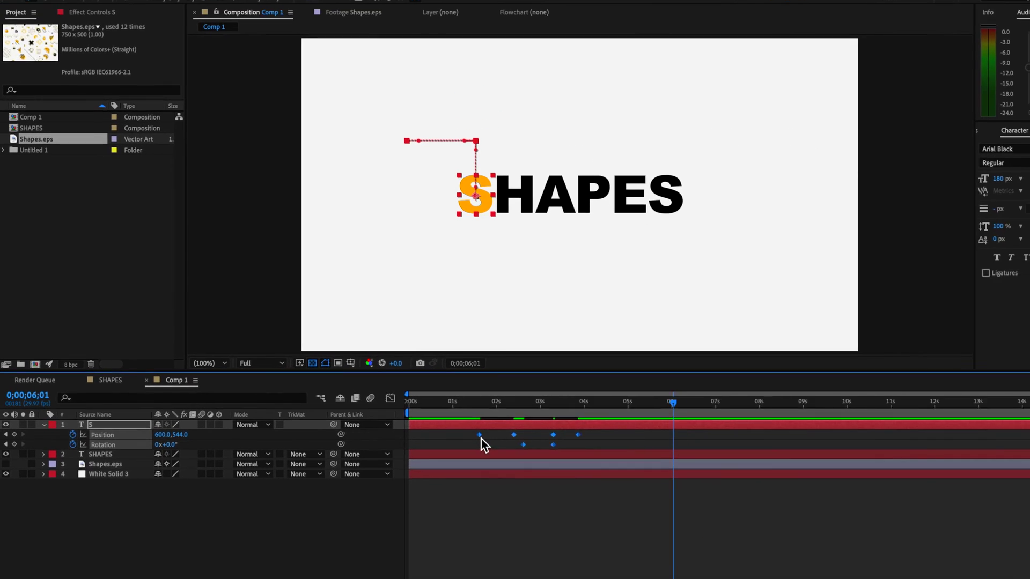
right_click(575, 442)
mouse_move(532, 569)
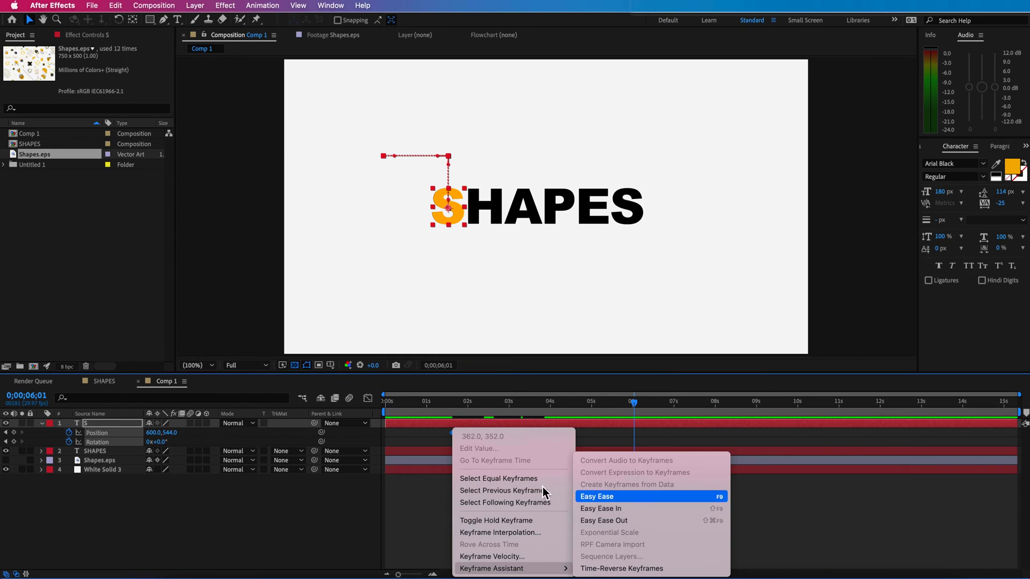
click(597, 497)
click(452, 402)
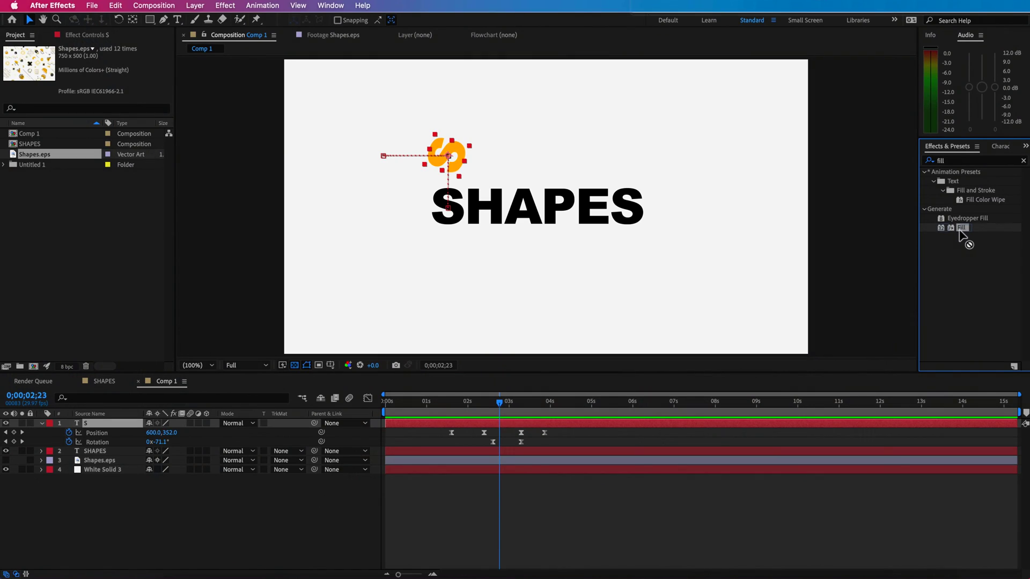
Step: Apply the Fill effect to the S layer, sample its orange as the fill color and keyframe Color at 0;00;02;29
drag(960, 236, 449, 165)
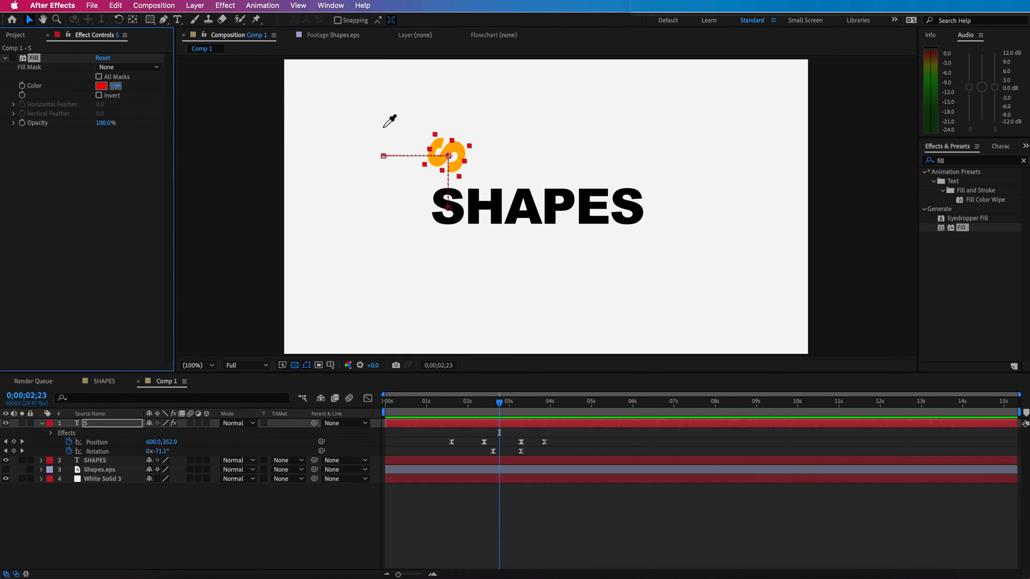
click(505, 411)
click(28, 90)
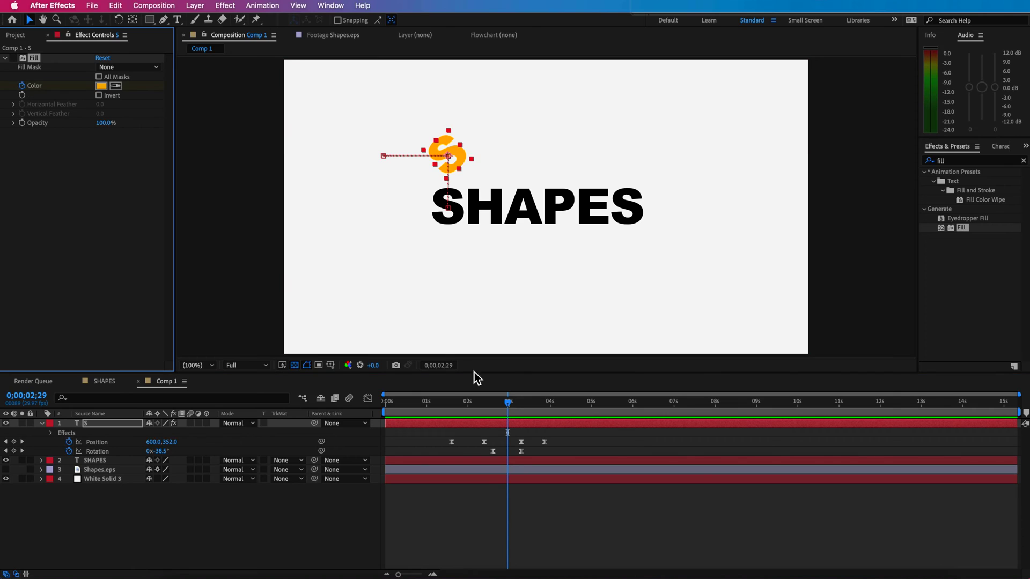
Step: Set the S layer's Fill Color to 1B1B1B at 0;00;02;04 and preview the color change from 0;00;01;05
drag(508, 402, 475, 408)
click(23, 79)
click(102, 88)
drag(276, 416, 209, 478)
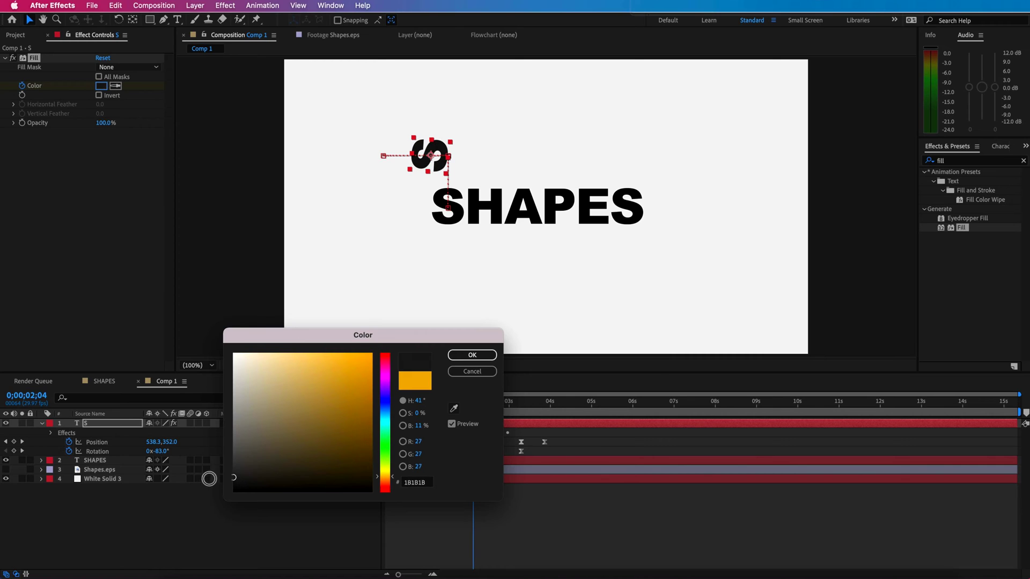
click(467, 359)
click(438, 406)
key(space)
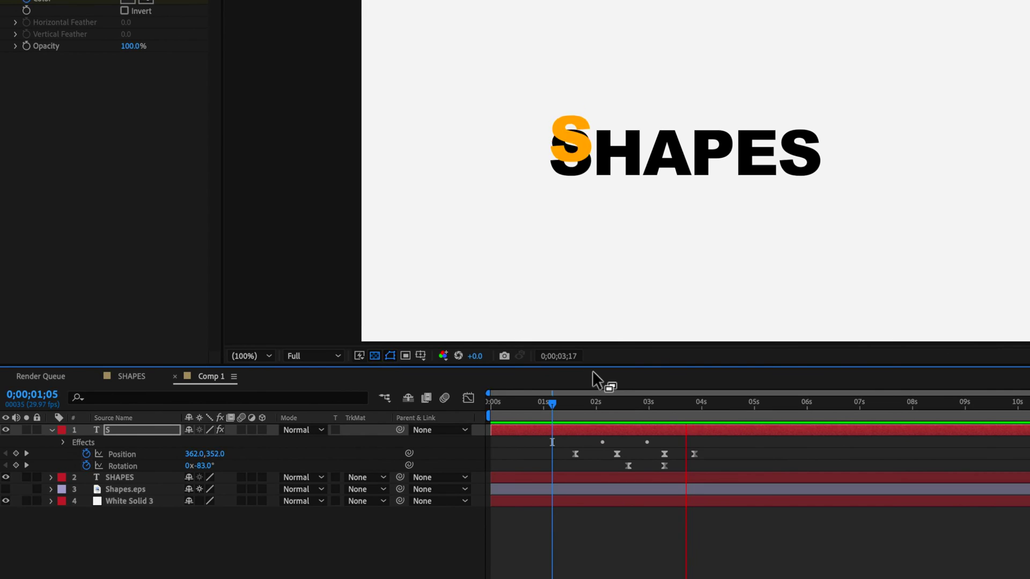
key(space)
Step: Duplicate the S layer and, at 0;00;03;26, move all its Position keyframes together so it sits over the H at 734, 544
click(585, 575)
click(600, 432)
key(ctrl+d)
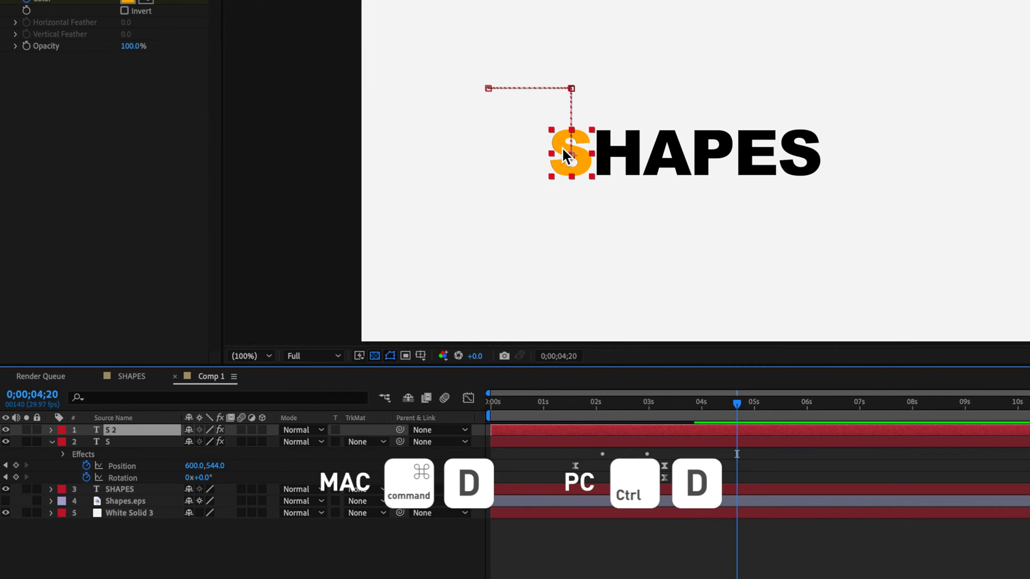
key(p)
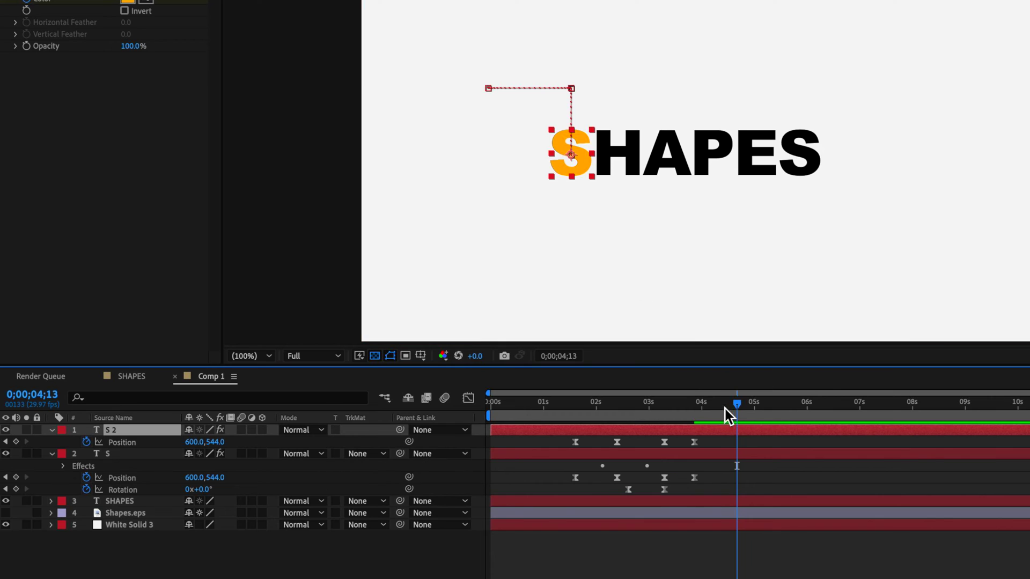
drag(730, 416, 694, 414)
key(p)
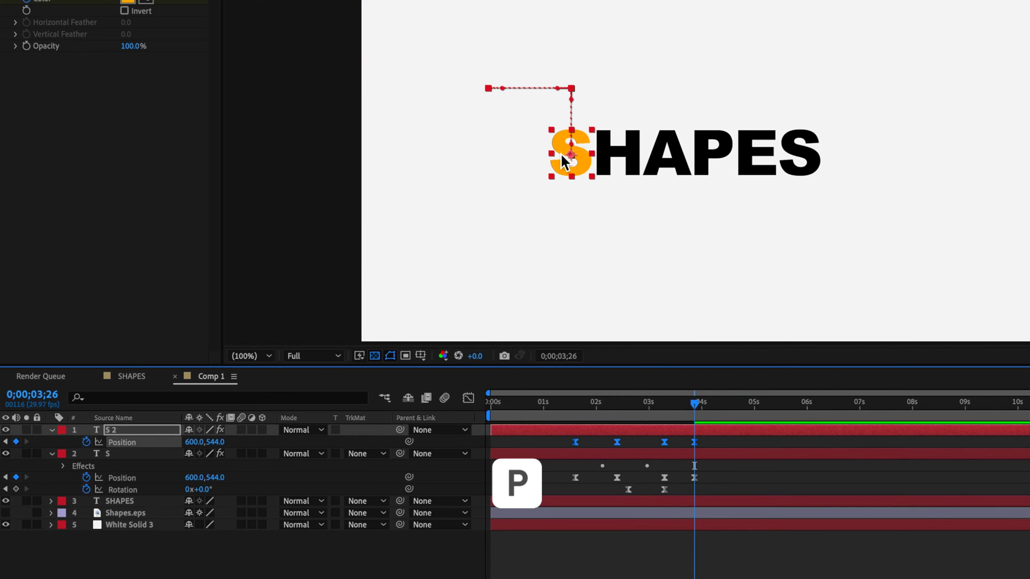
drag(573, 147, 606, 155)
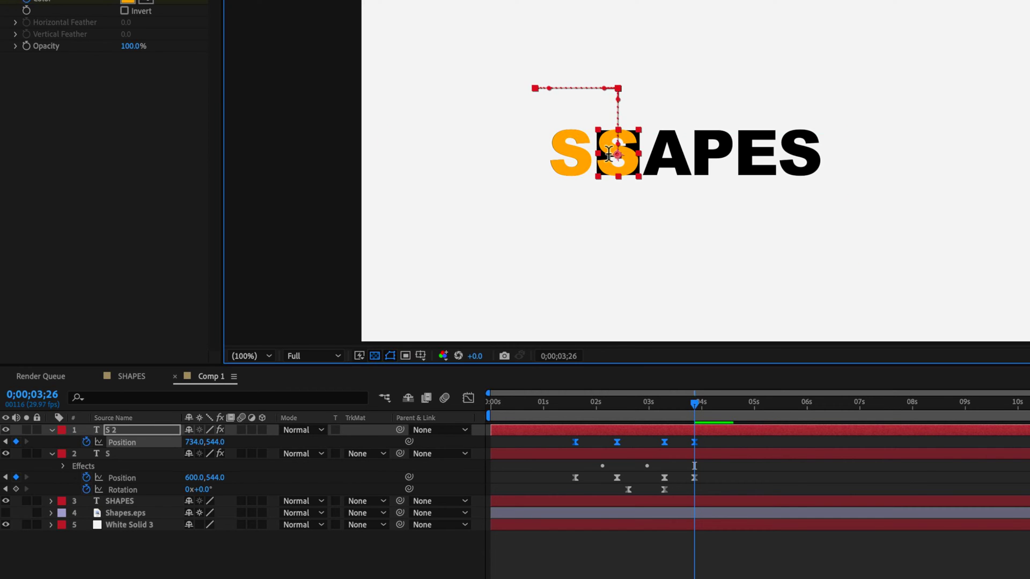
Step: Change the duplicated layer's text to H
double_click(609, 154)
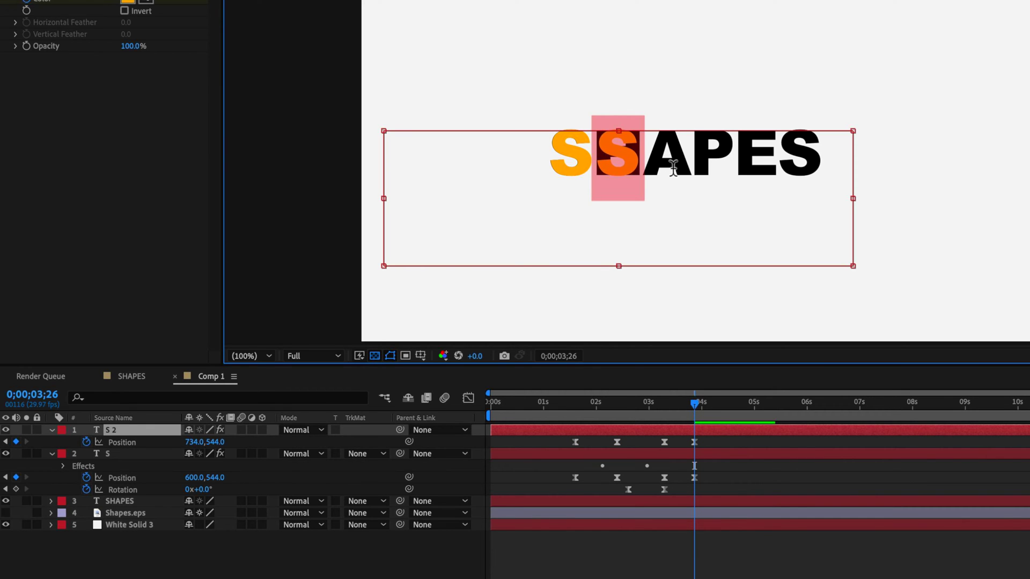
key(BackSpace)
text(H)
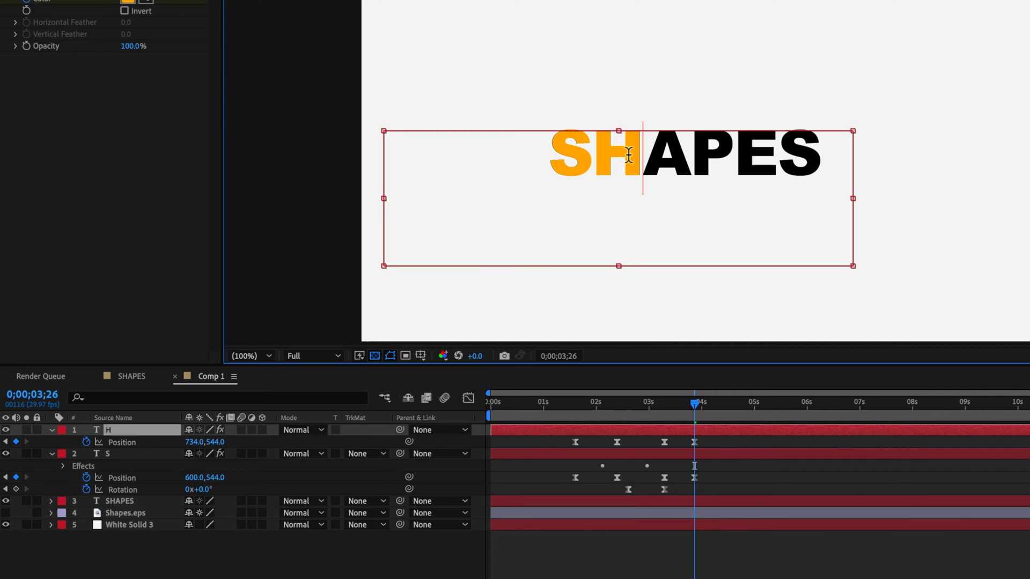
key(Escape)
Step: Move the H layer's first three Position keyframes below the word, the second at 638, 790, and place the first at 854, 866
drag(695, 408, 566, 450)
drag(635, 91, 595, 244)
click(580, 444)
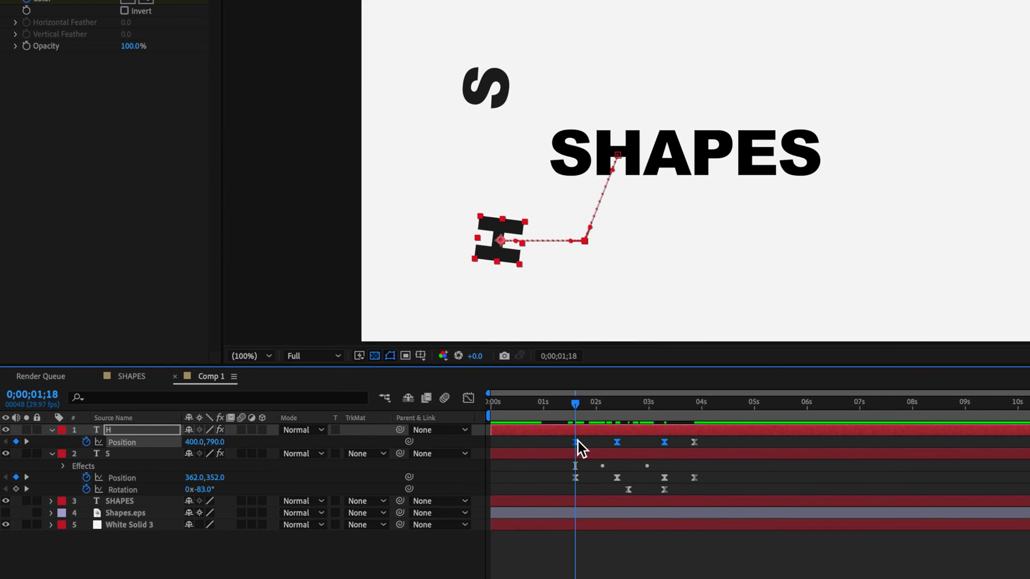
drag(513, 240, 665, 267)
mouse_move(600, 406)
mouse_down()
mouse_move(731, 429)
mouse_move(581, 427)
mouse_move(713, 436)
mouse_move(580, 409)
mouse_up()
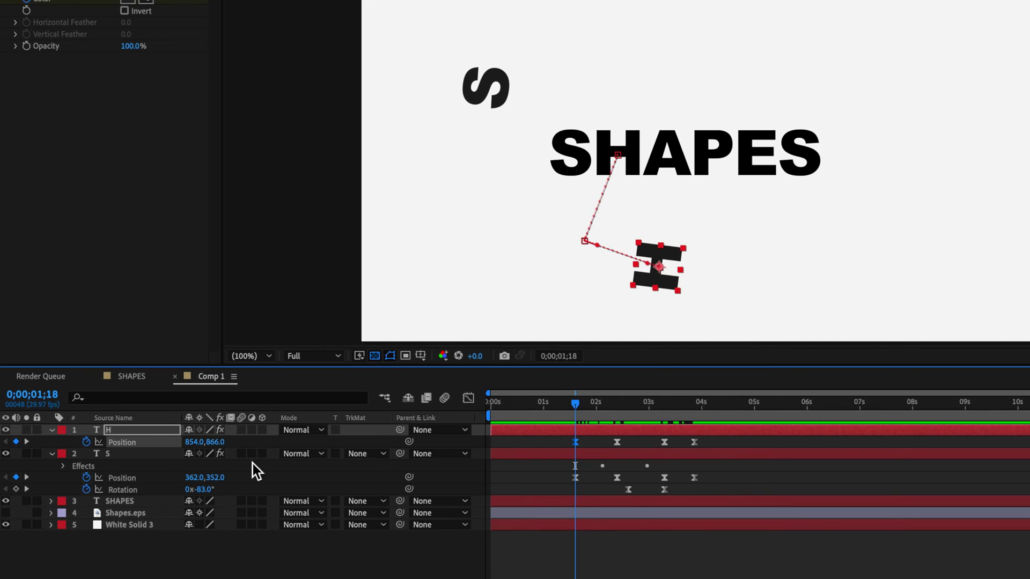
Step: Keyframe the H layer's Scale at 150% at 0;00;01;18 and 100% at 0;00;02;12, and preview the movement
key(s)
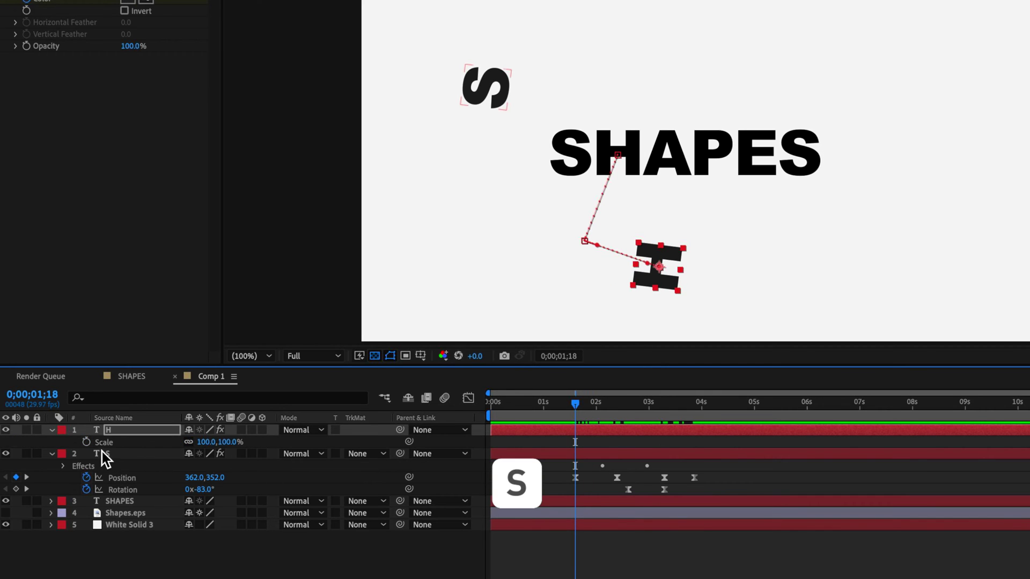
key(j)
key(u)
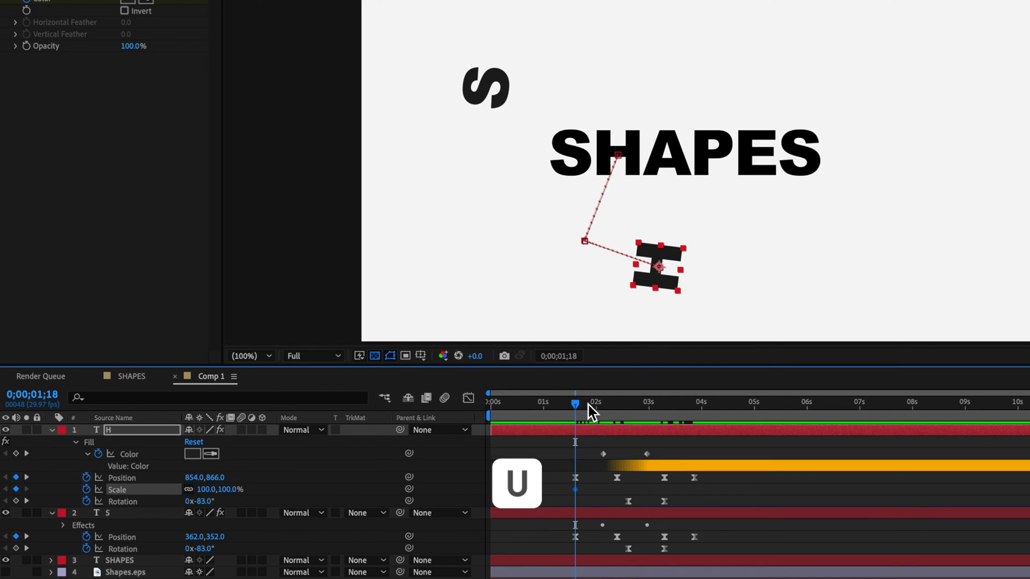
click(596, 404)
drag(598, 404, 620, 407)
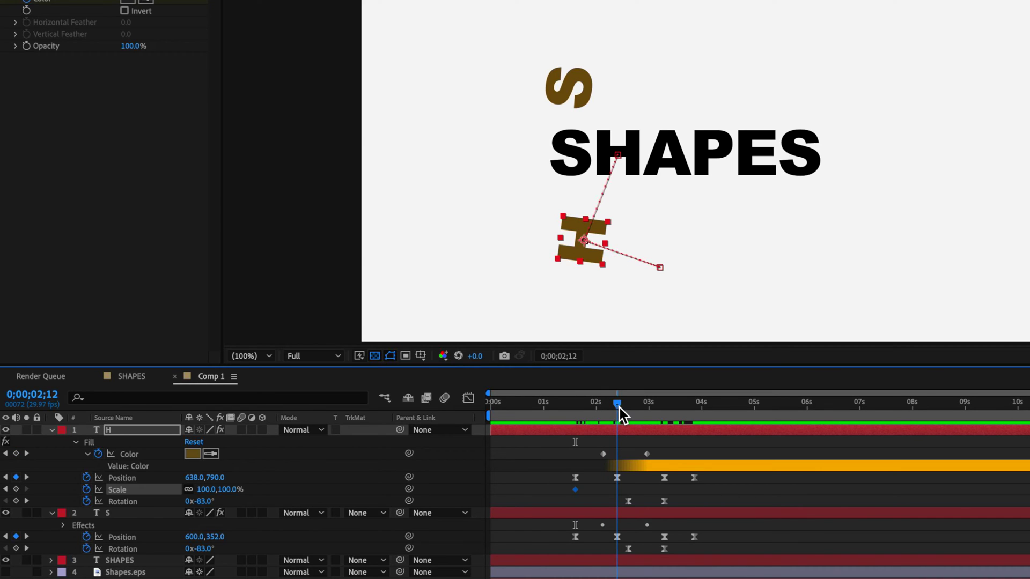
click(6, 489)
drag(239, 491, 270, 492)
key(space)
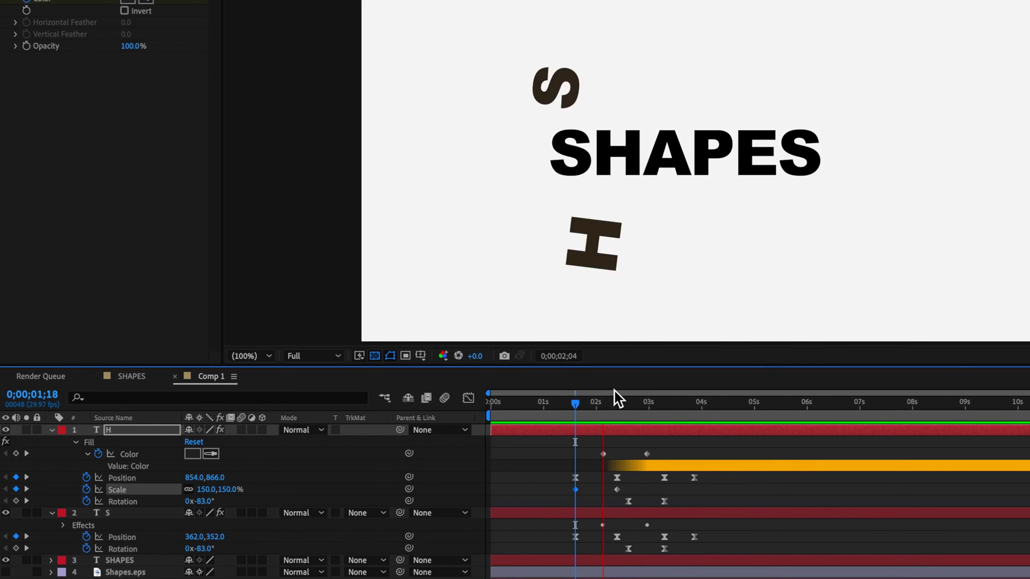
key(space)
Step: Shift the H layer about 1.1 seconds later and preview the animation from the start
drag(651, 435, 709, 436)
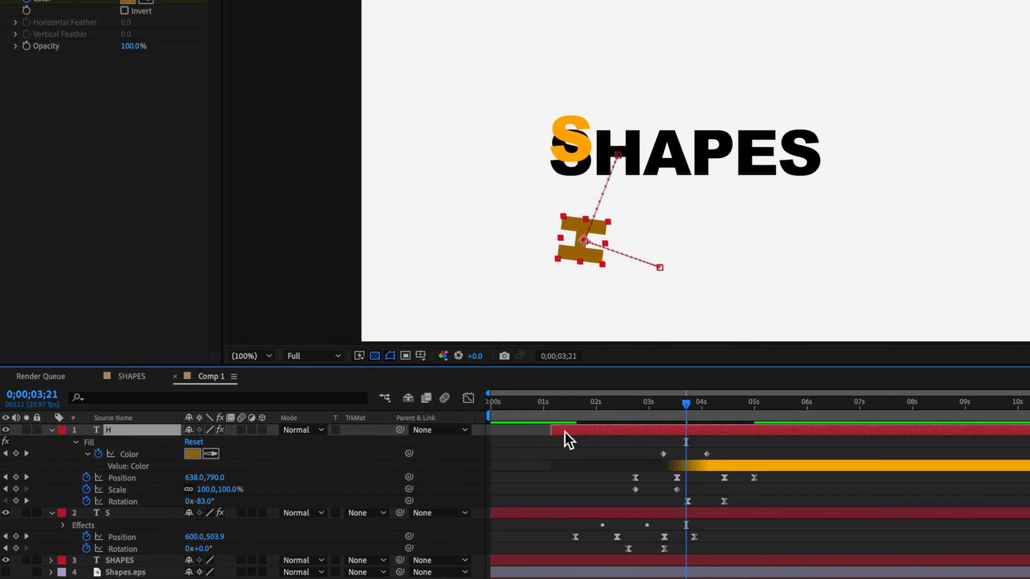
drag(496, 408, 507, 435)
key(space)
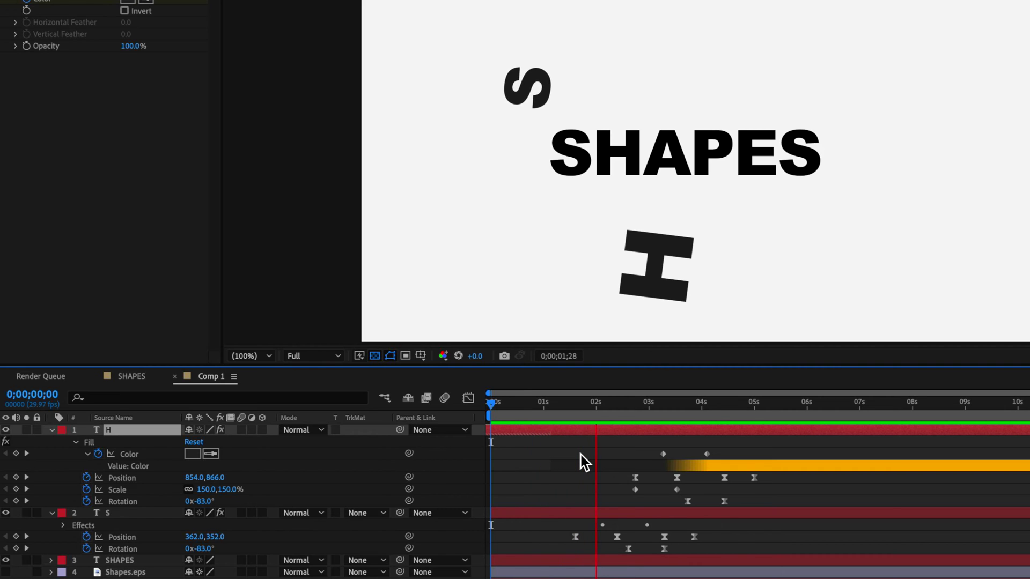
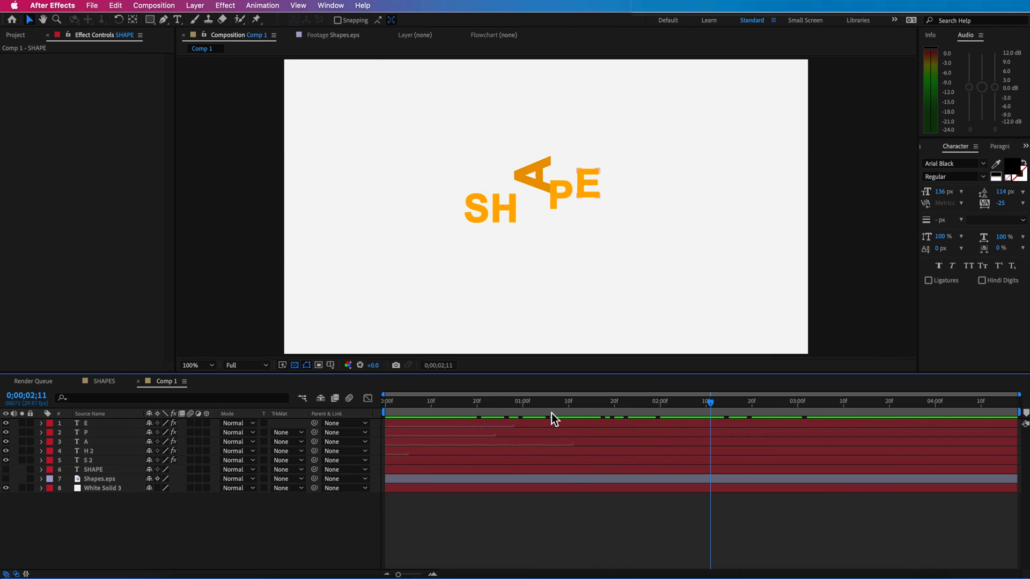
Step: At 0;00;00;03, select the A layer and clear the effects search to list all effects and presets
drag(552, 418, 402, 418)
click(509, 142)
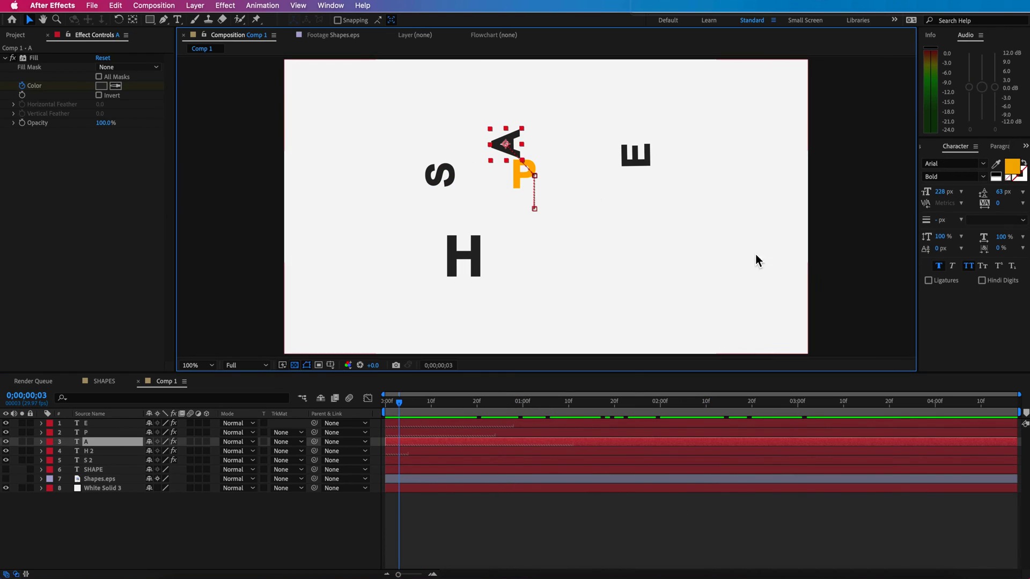
click(922, 145)
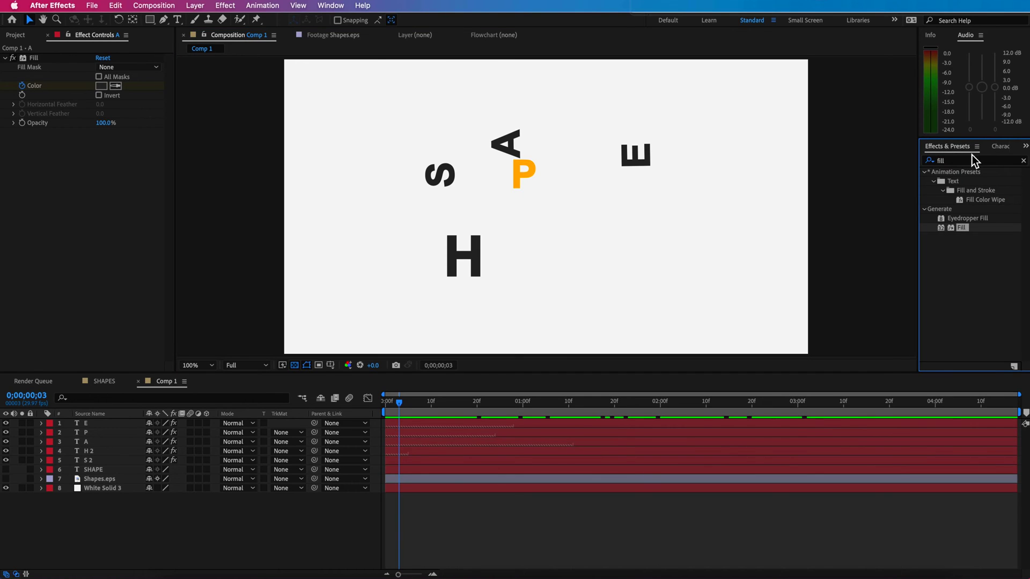
click(953, 163)
click(1023, 160)
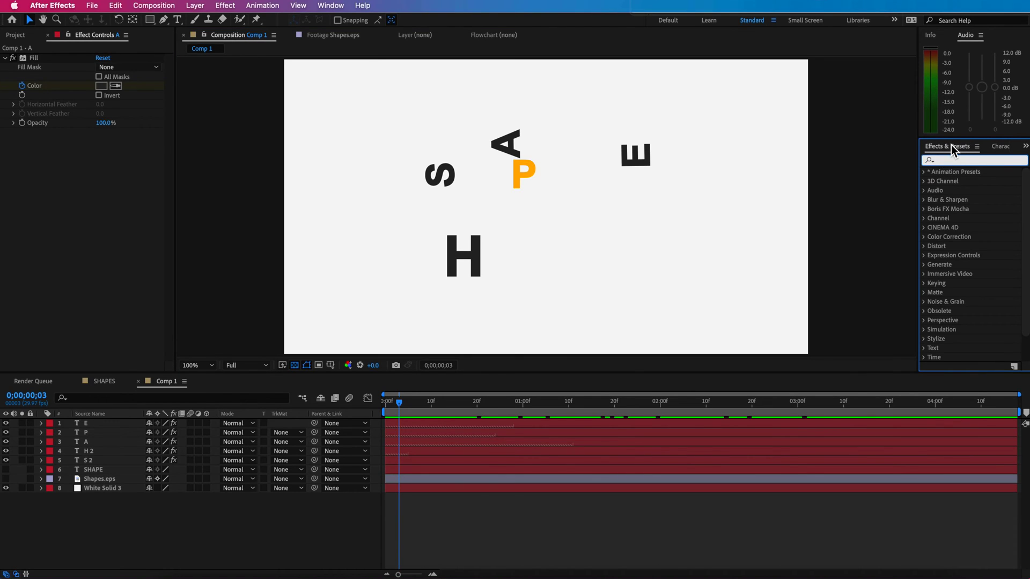
click(330, 5)
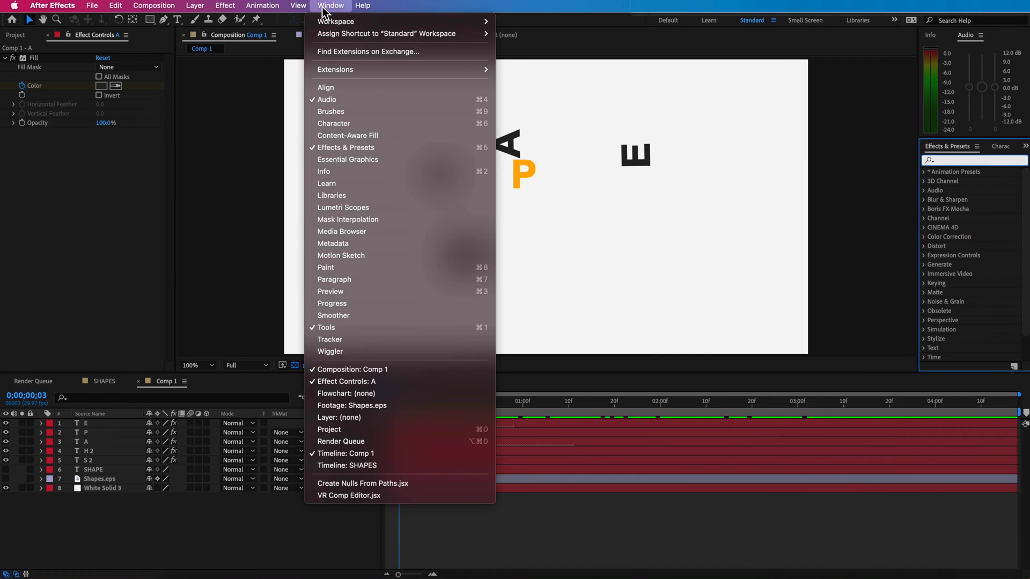
click(951, 155)
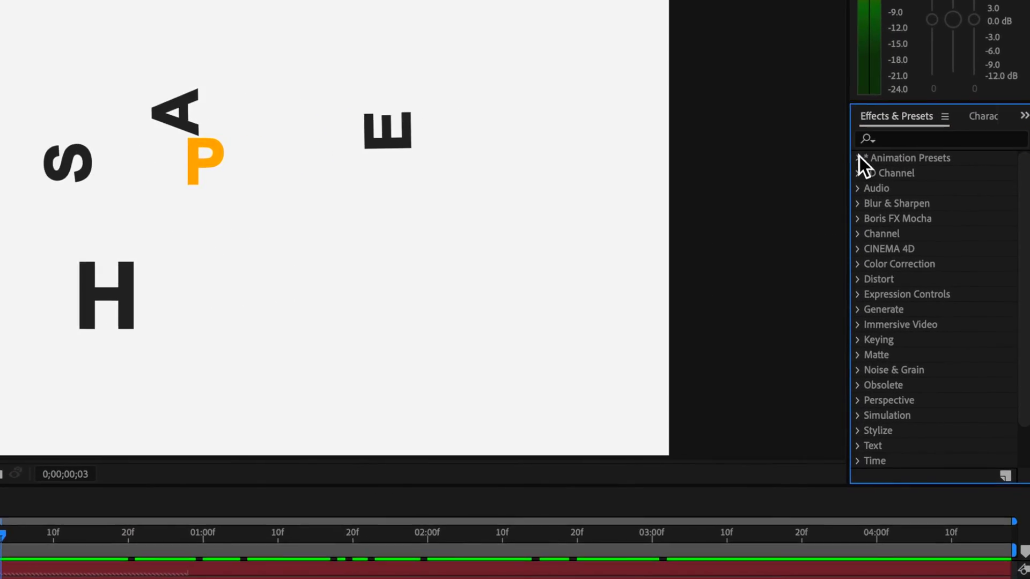
Step: Apply the Block Dissolve - digital transition preset to the A layer at 0;00;00;03 and scrub through the dissolve
click(925, 171)
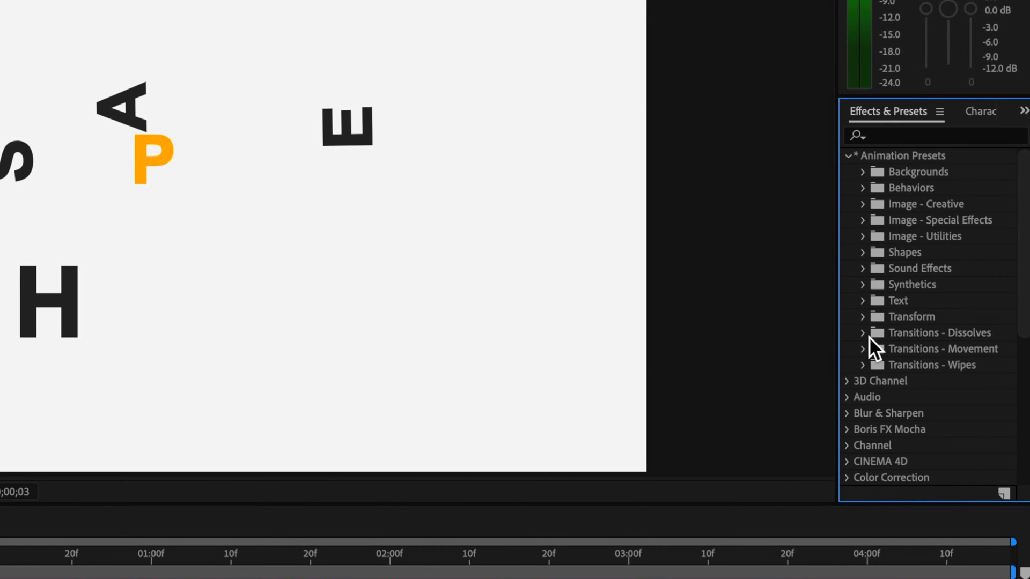
click(868, 337)
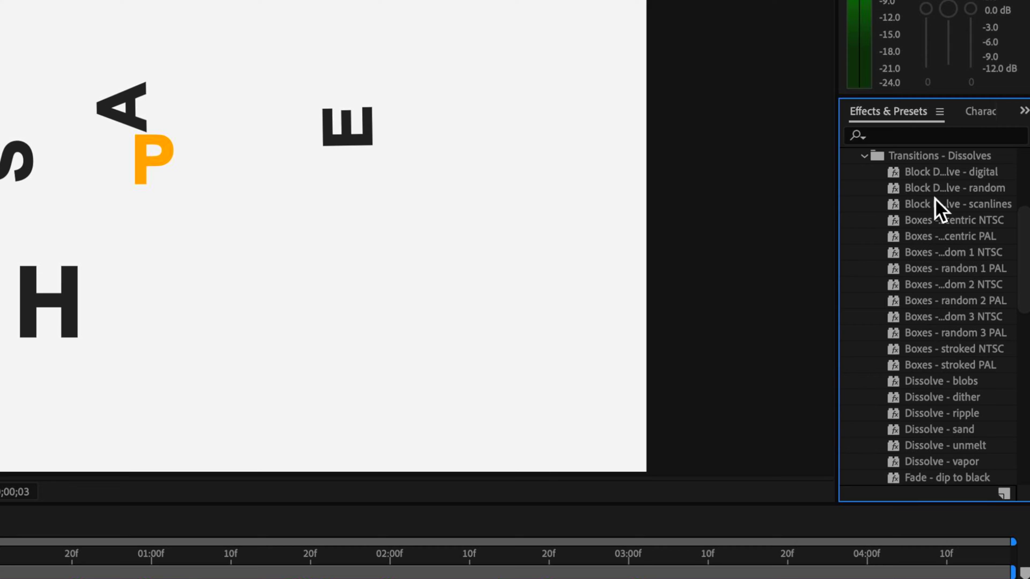
click(928, 176)
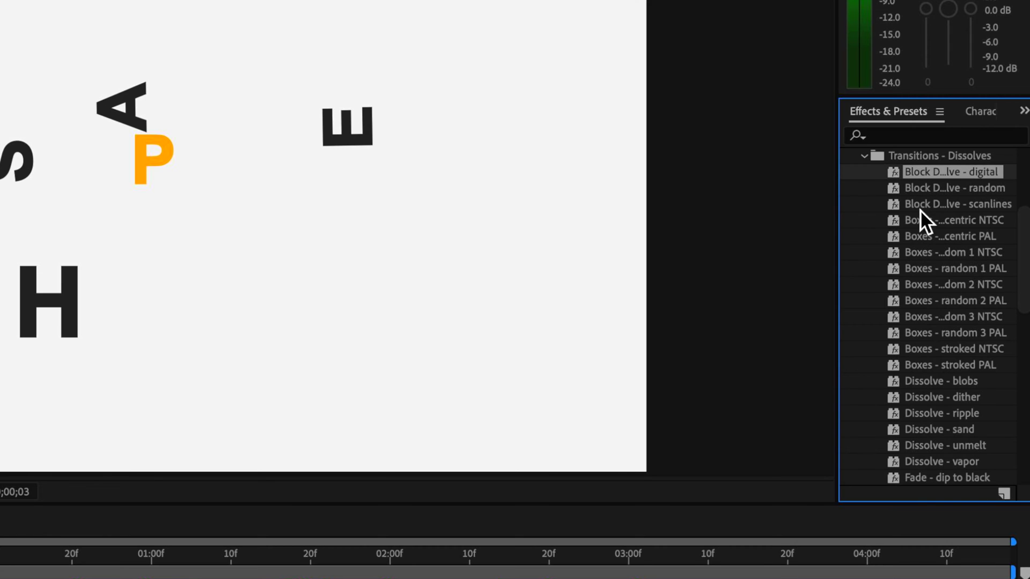
scroll(916, 311, down, 2)
scroll(926, 439, up, 6)
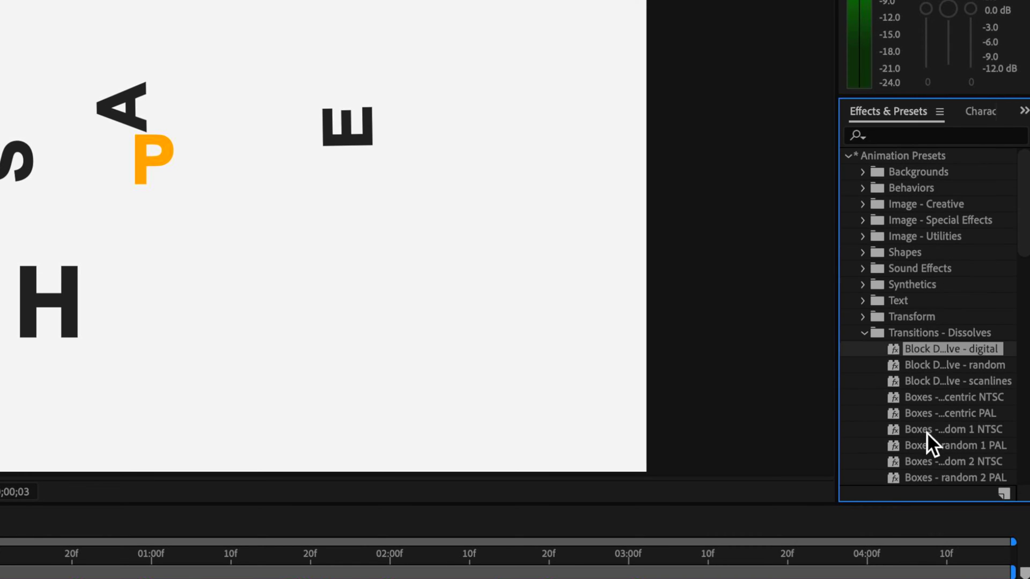
drag(932, 353, 129, 108)
click(1, 553)
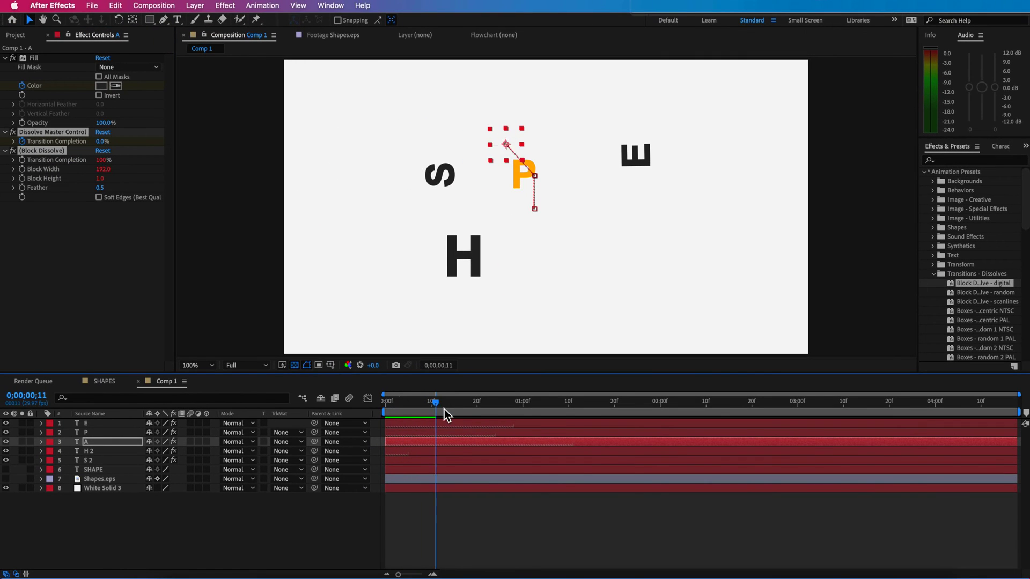
drag(444, 410, 490, 418)
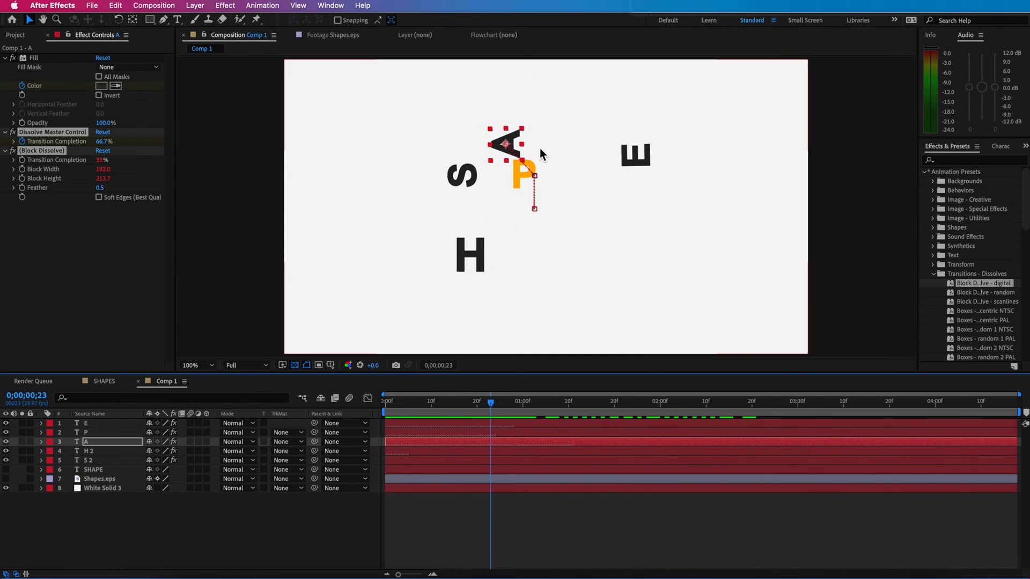
Step: Apply the Block Dissolve - digital transition preset to the E layer
click(504, 423)
mouse_move(502, 405)
mouse_down()
mouse_move(520, 405)
mouse_move(418, 416)
mouse_move(487, 414)
mouse_up()
drag(981, 284, 670, 182)
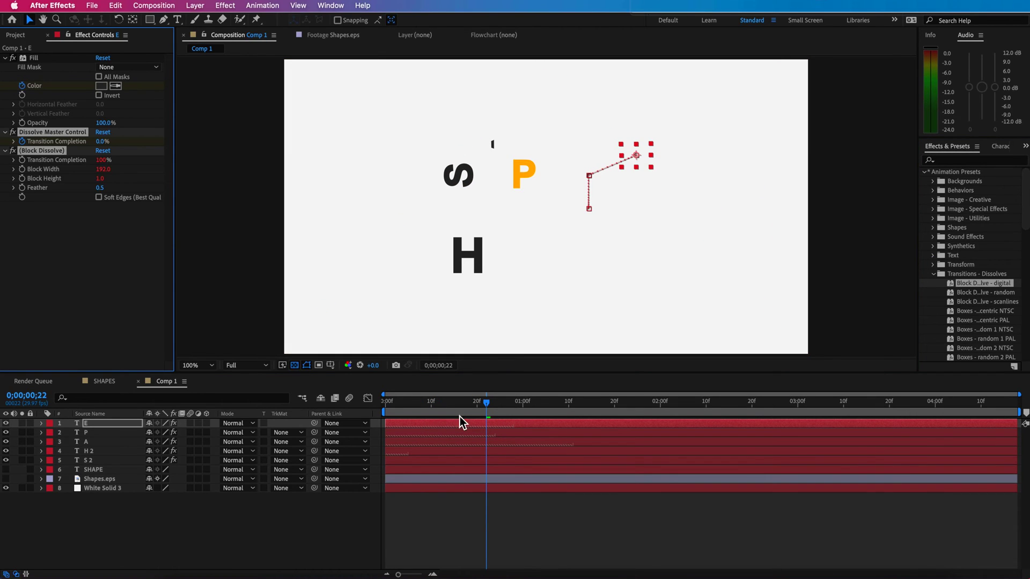
Step: Apply the Pixels background preset to the P layer at 0;00;00;04
drag(460, 417, 410, 406)
click(934, 274)
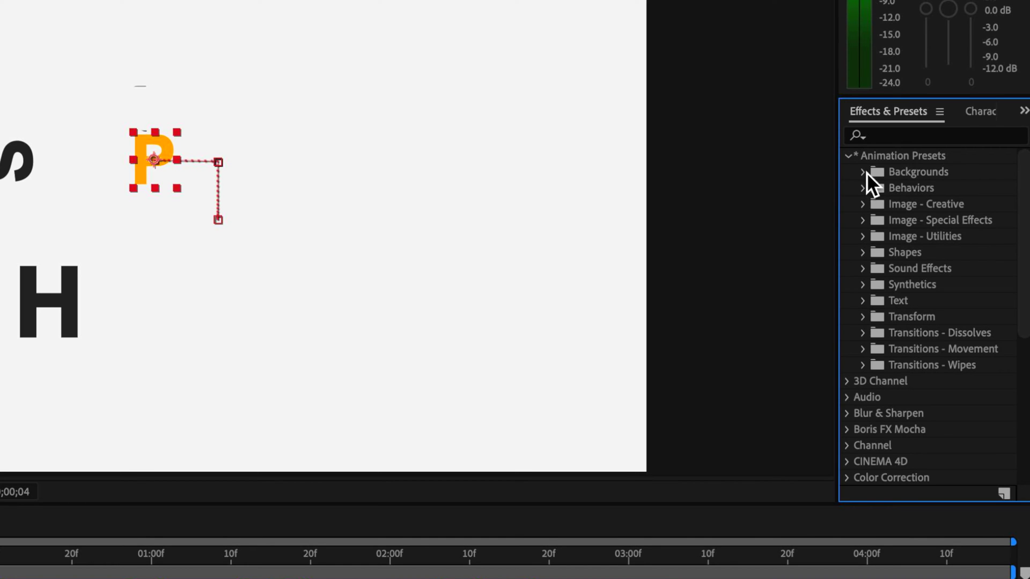
click(863, 172)
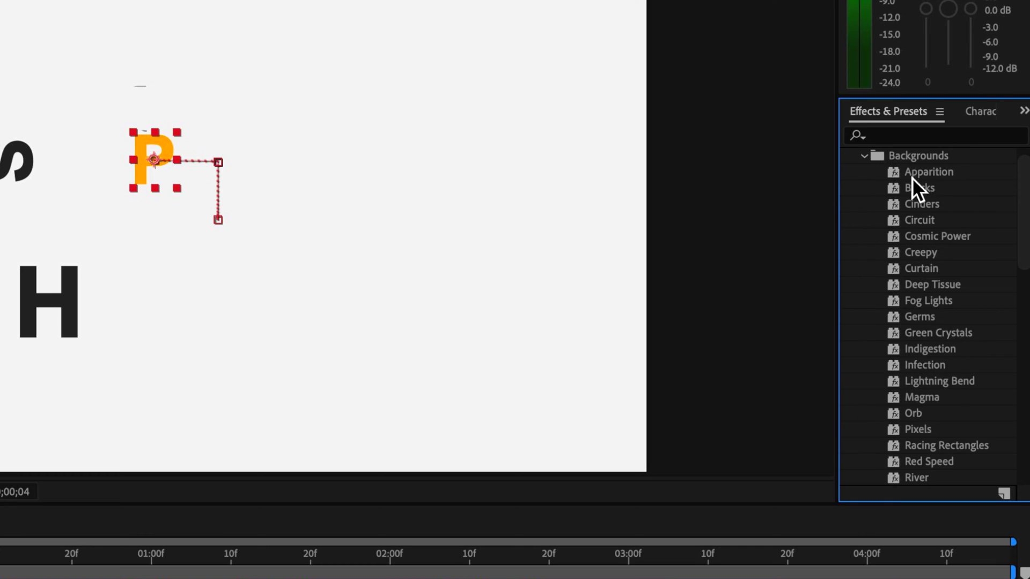
scroll(962, 179, down, 3)
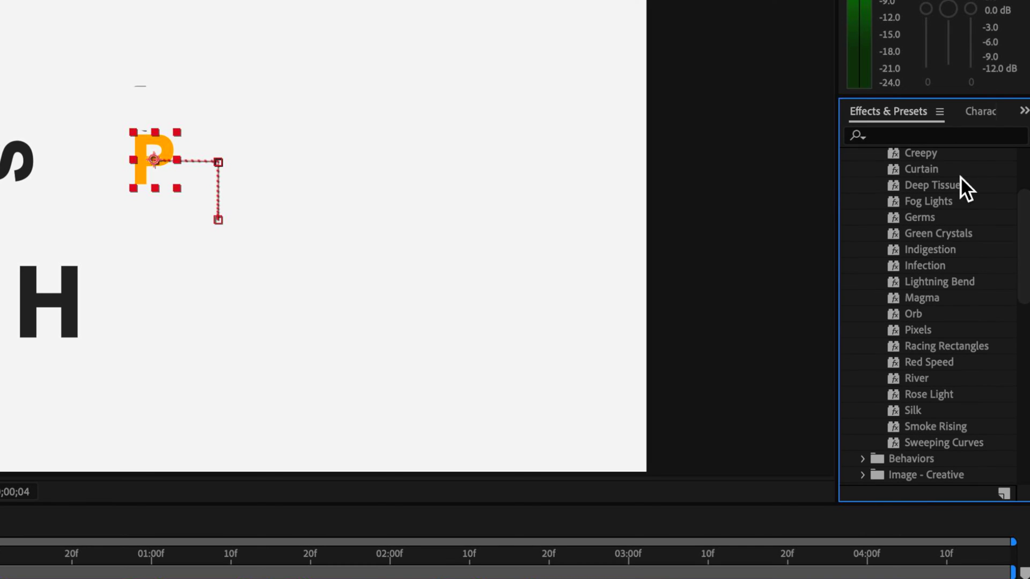
drag(917, 331, 154, 154)
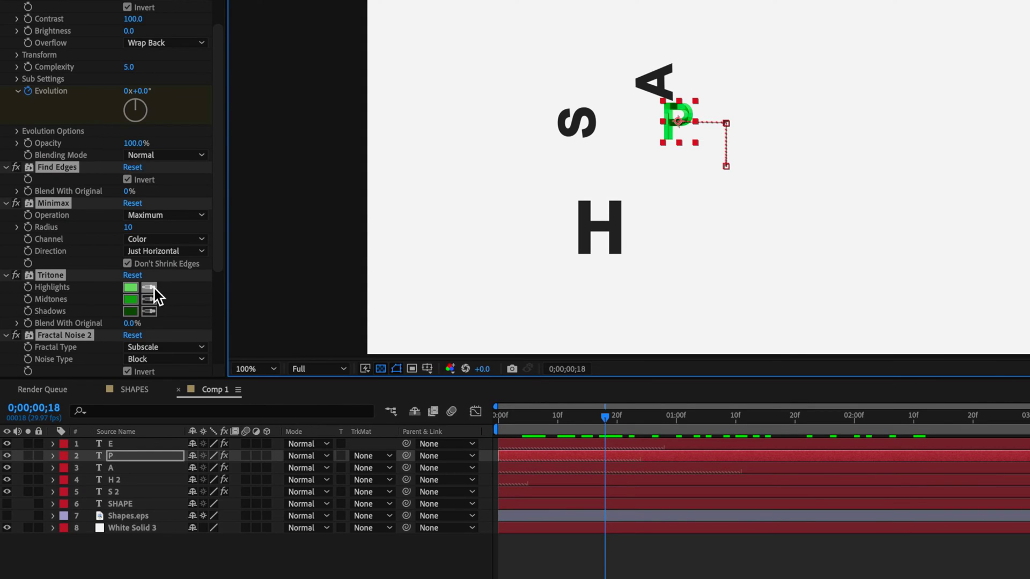
Step: Recolour the P layer's Tritone highlights, midtones and shadows with the orange sampled from the S letter at 0;00;02;12
drag(641, 423, 931, 432)
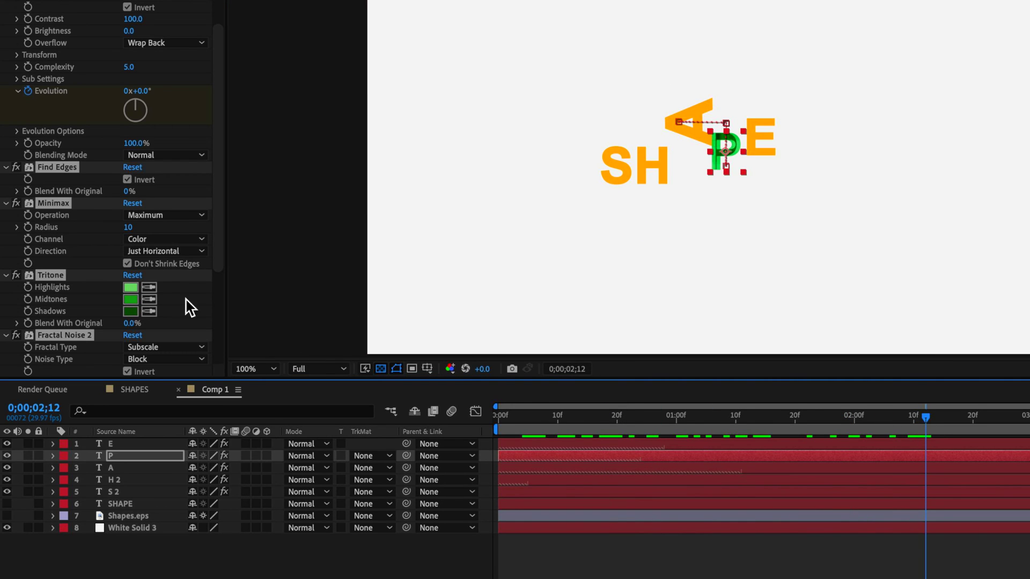
click(150, 289)
click(613, 154)
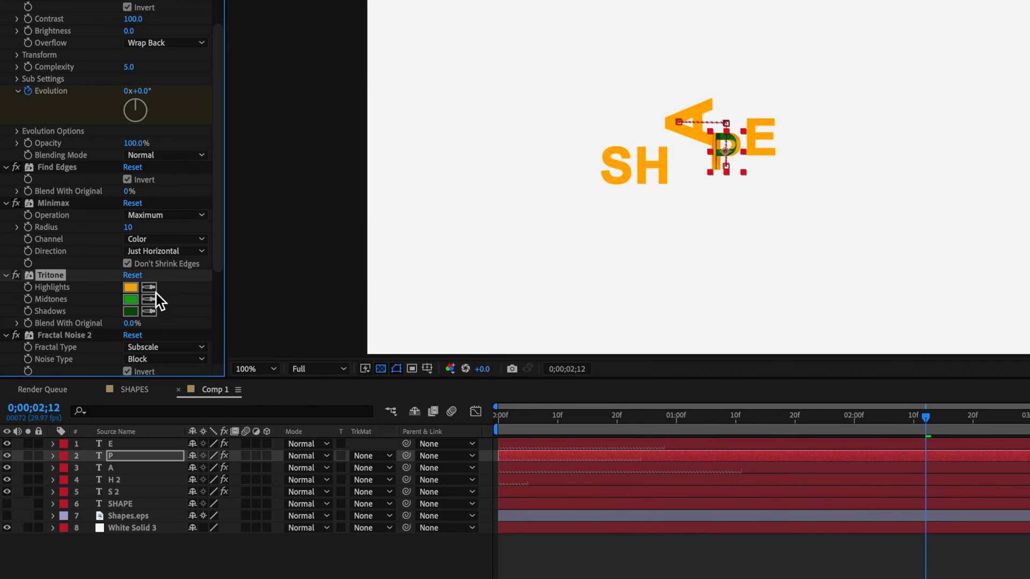
click(137, 291)
click(137, 304)
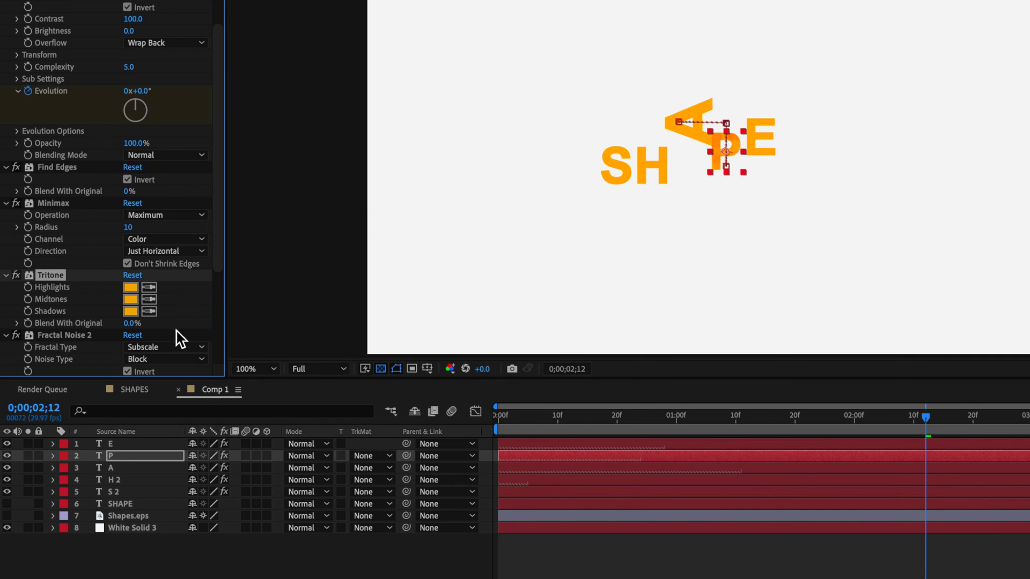
Step: Keyframe the P layer's Fractal Noise 2 Contrast at 100 on 0;00;01;26 and 0 on 0;00;02;19, and preview it
drag(855, 417, 832, 465)
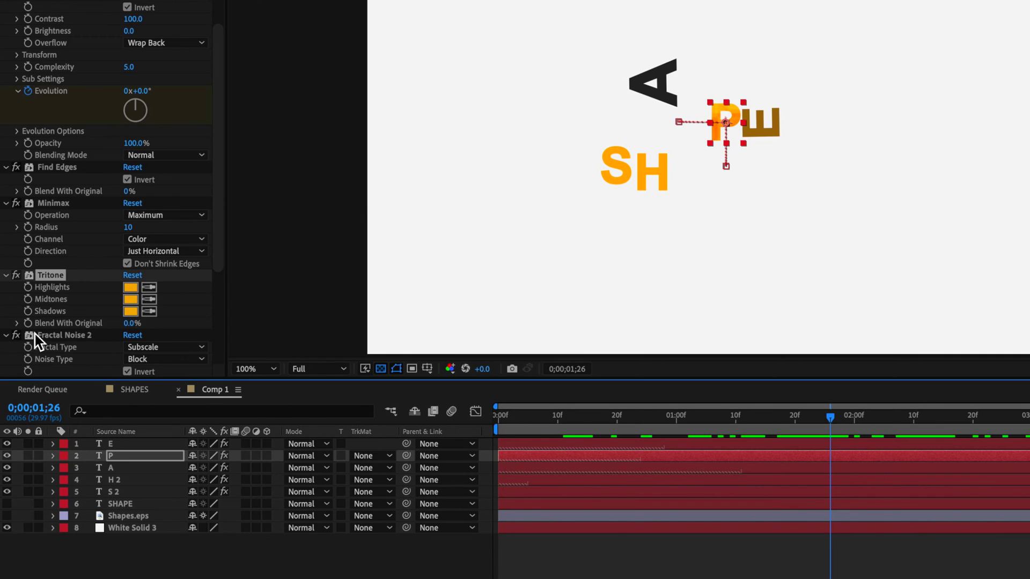
scroll(69, 284, down, 5)
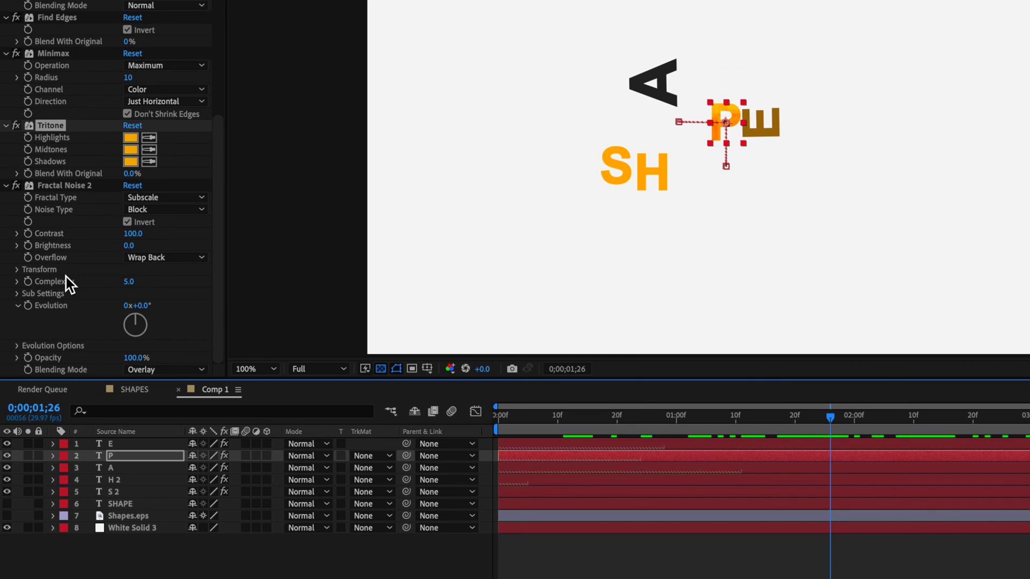
click(29, 235)
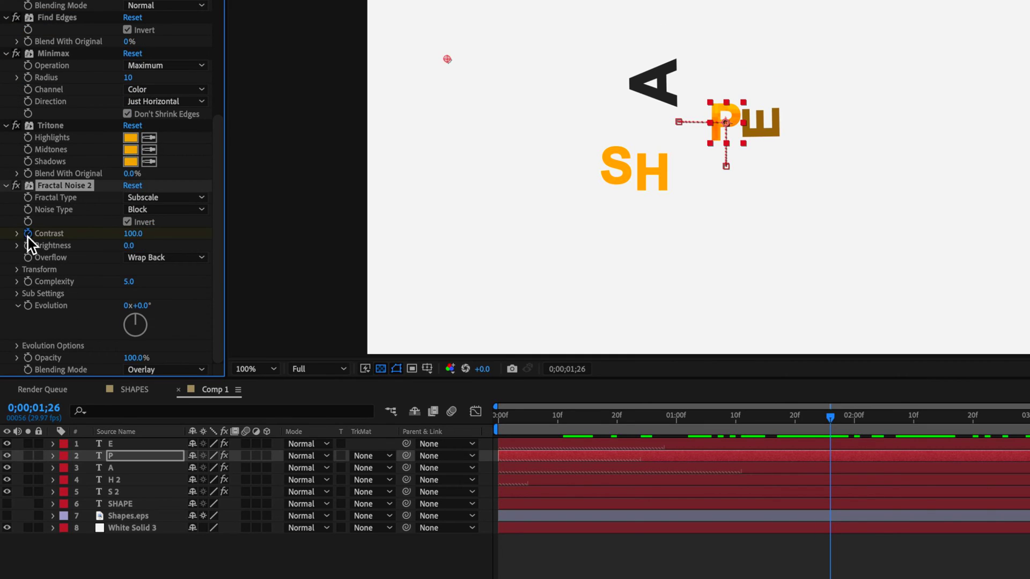
drag(825, 414, 970, 432)
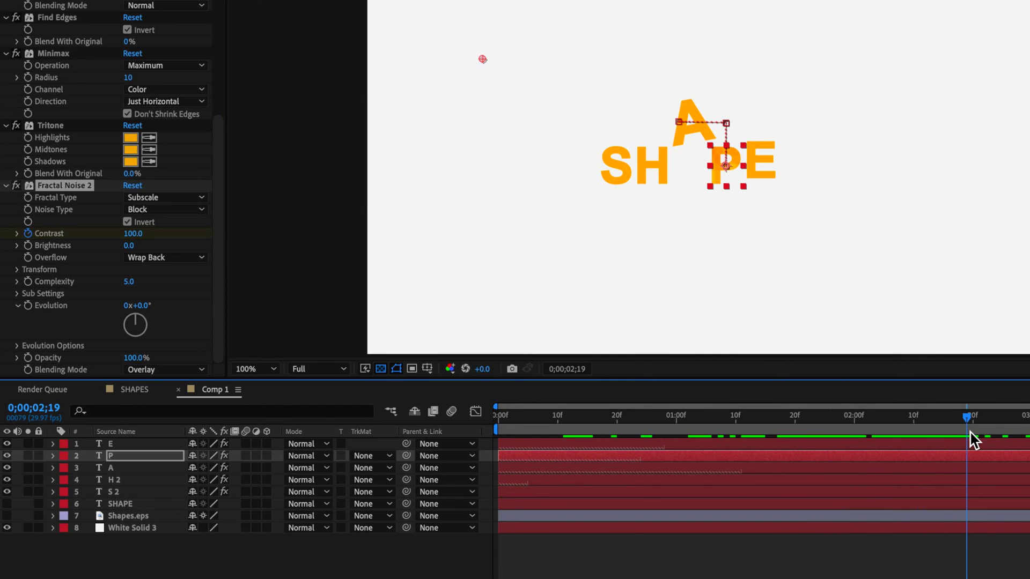
drag(137, 236, 25, 244)
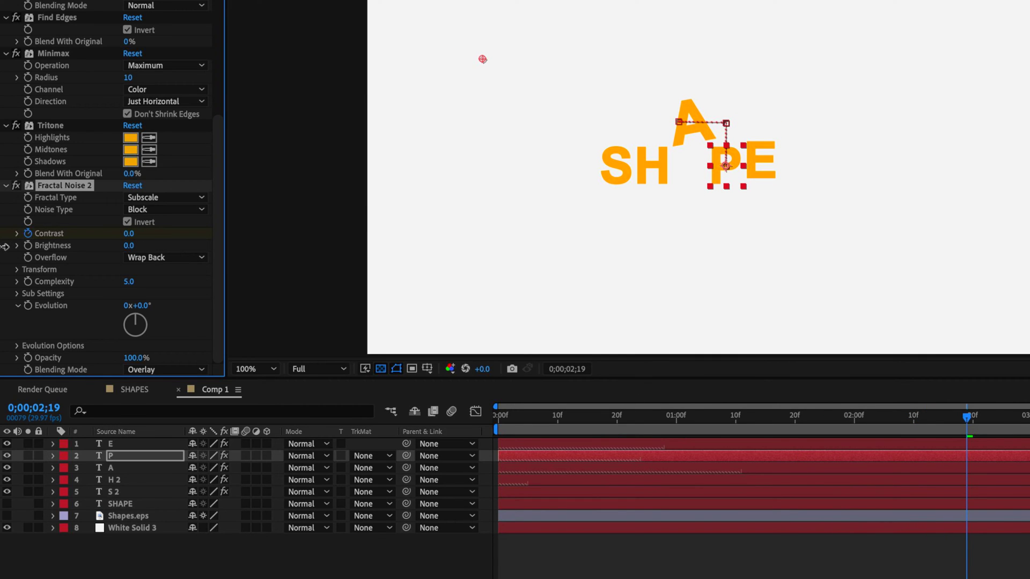
key(space)
Step: Apply the Pixels preset to the H 2 layer and recolour its Tritone highlights, midtones and shadows with orange sampled from the P
click(617, 231)
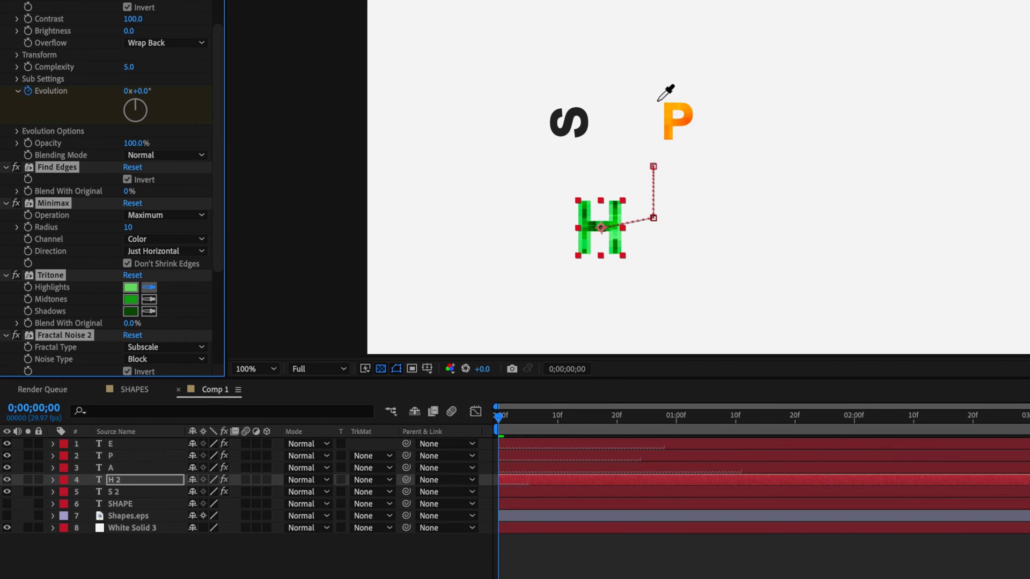
click(667, 114)
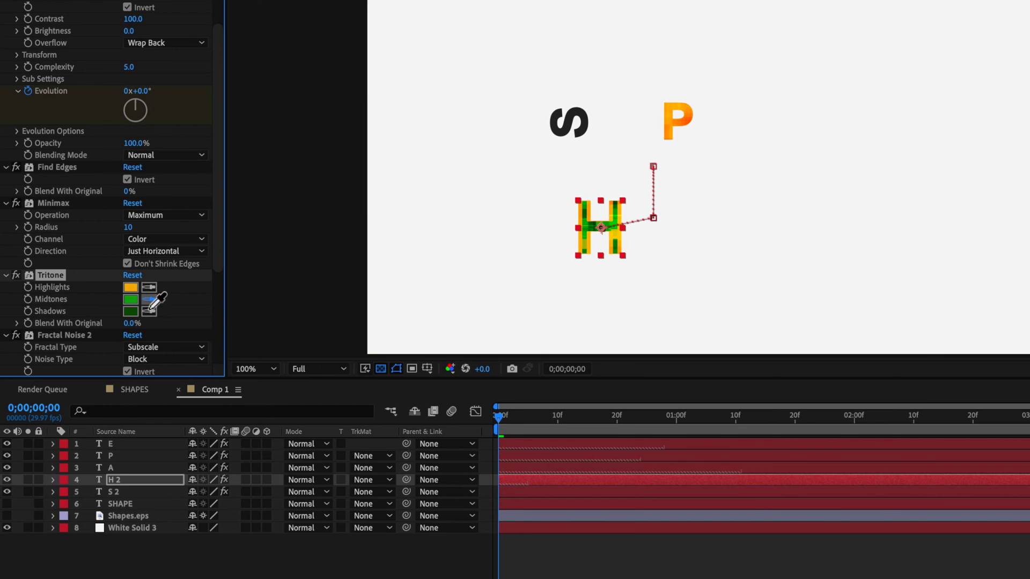
click(132, 289)
click(135, 290)
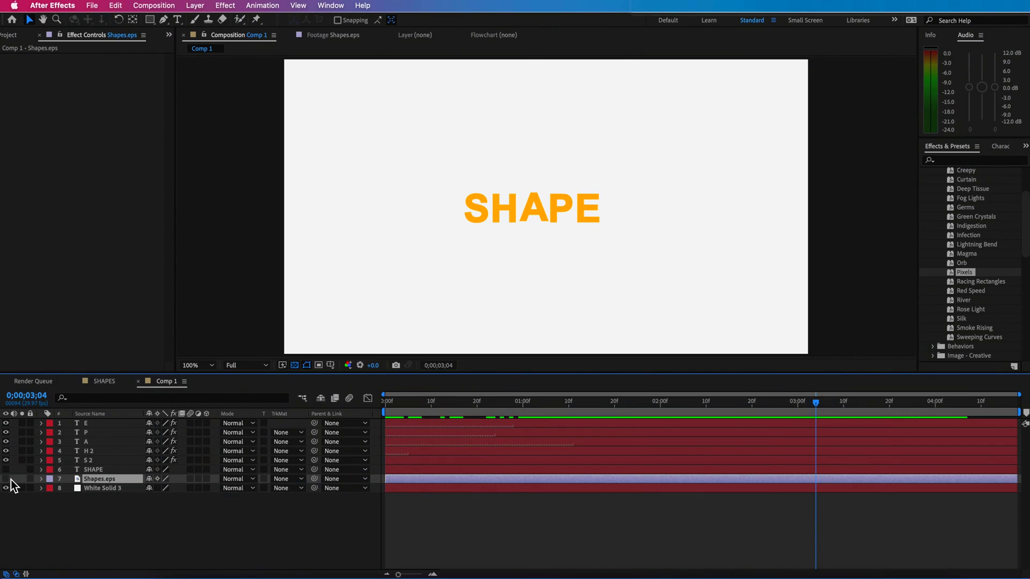
Step: Show the Shapes.eps layer, scale it down and mask its large dotted diamond with the Pen tool
click(6, 479)
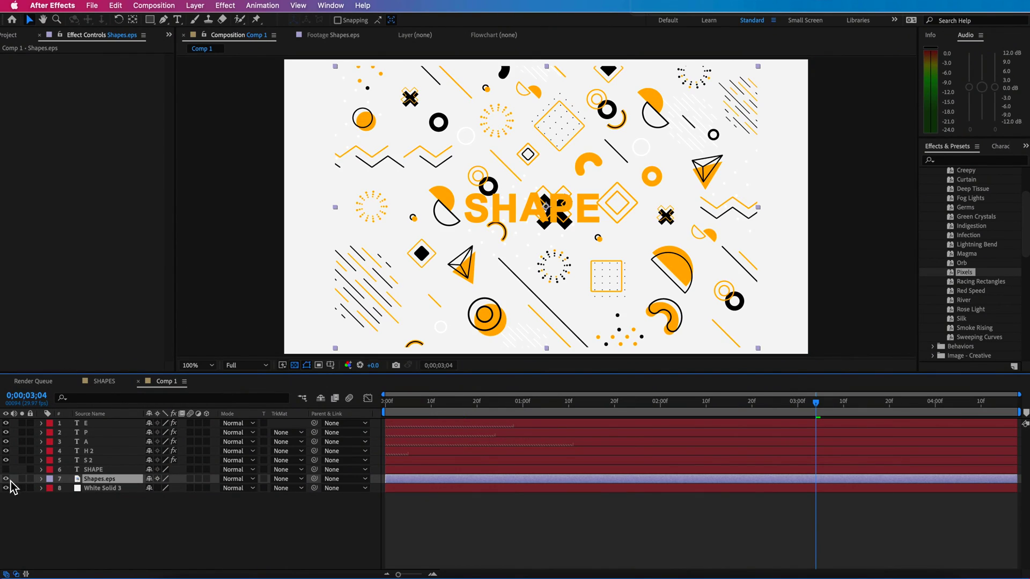
drag(336, 208, 383, 208)
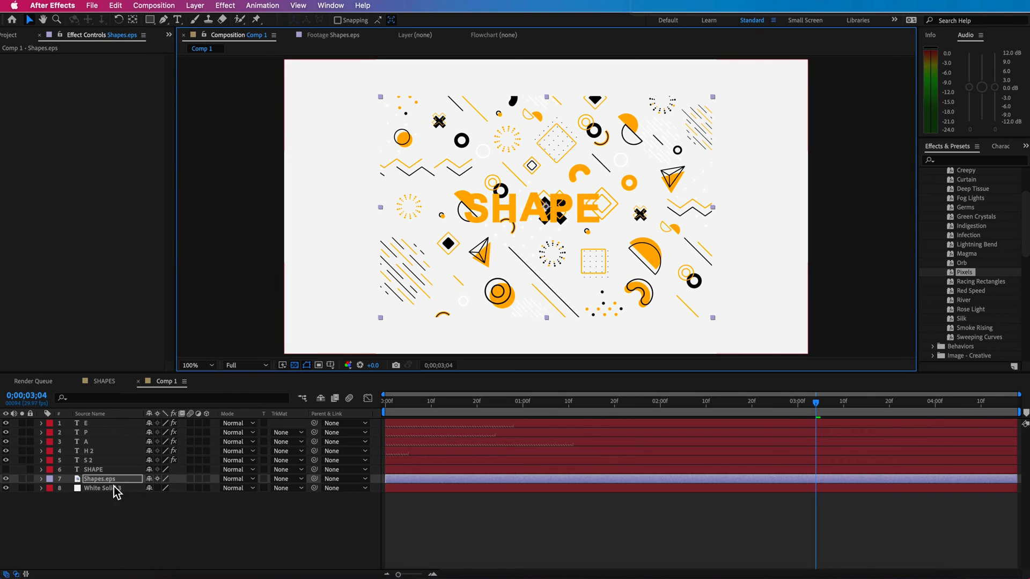
click(163, 20)
click(552, 112)
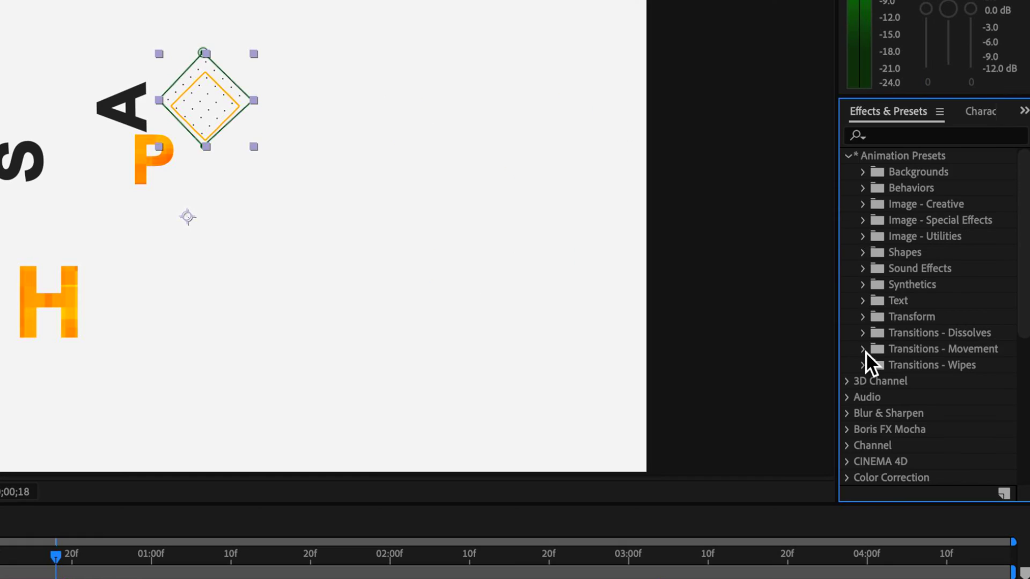
Step: Apply the Card Wipe - 2D fractured transition preset to the masked diamond at 0;00;00;18 and scrub through the wipe
click(934, 284)
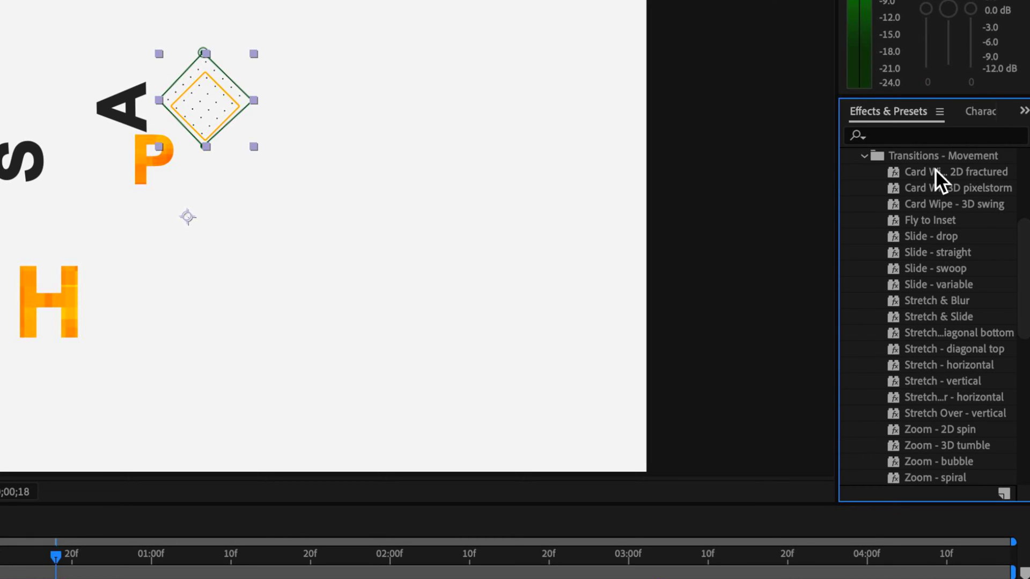
drag(935, 172, 284, 132)
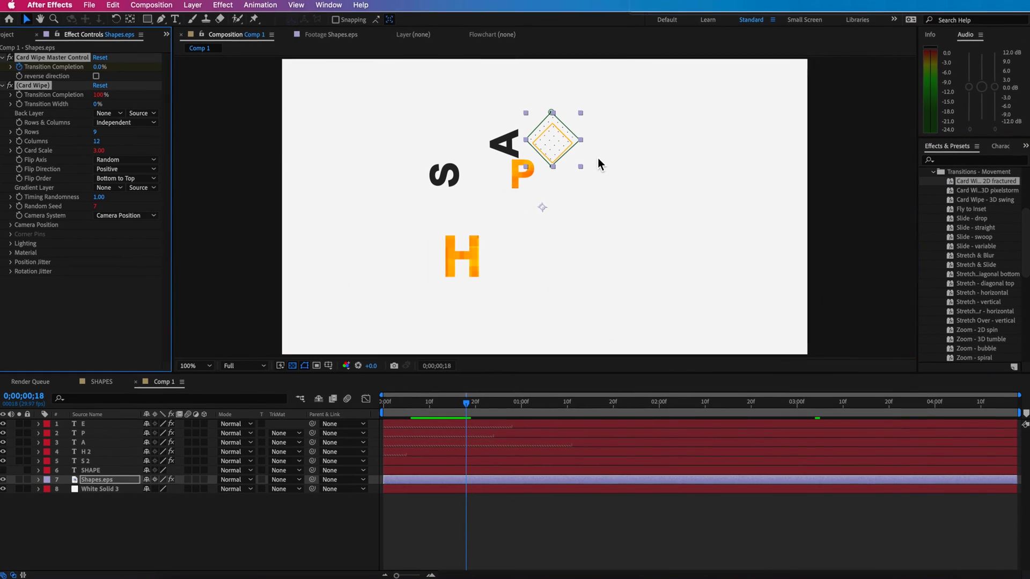
drag(466, 402, 574, 401)
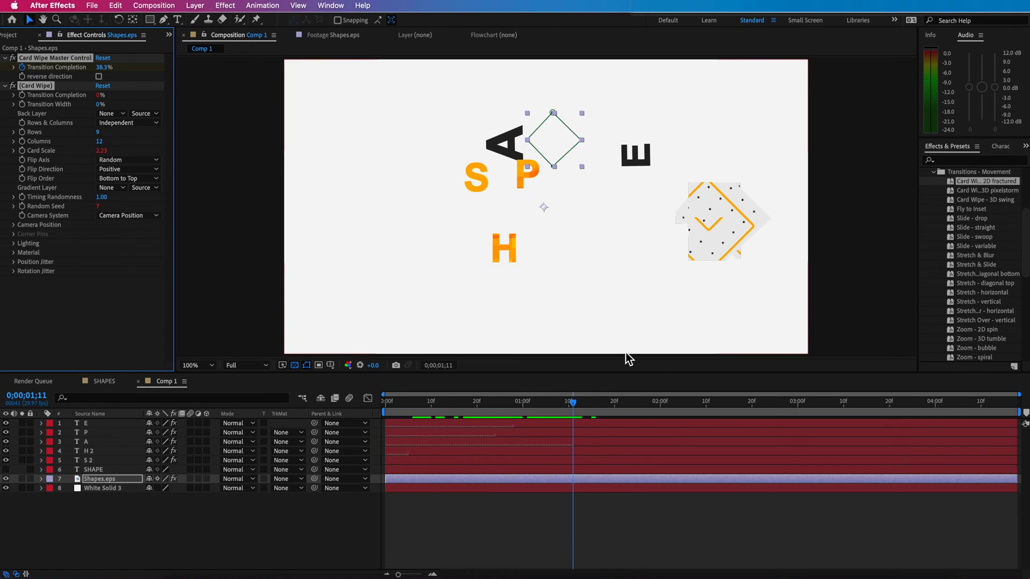
drag(584, 403, 537, 428)
Step: Reposition the masked diamond layer and scale it down so the diamond sits just beyond the letter E
drag(555, 144, 468, 146)
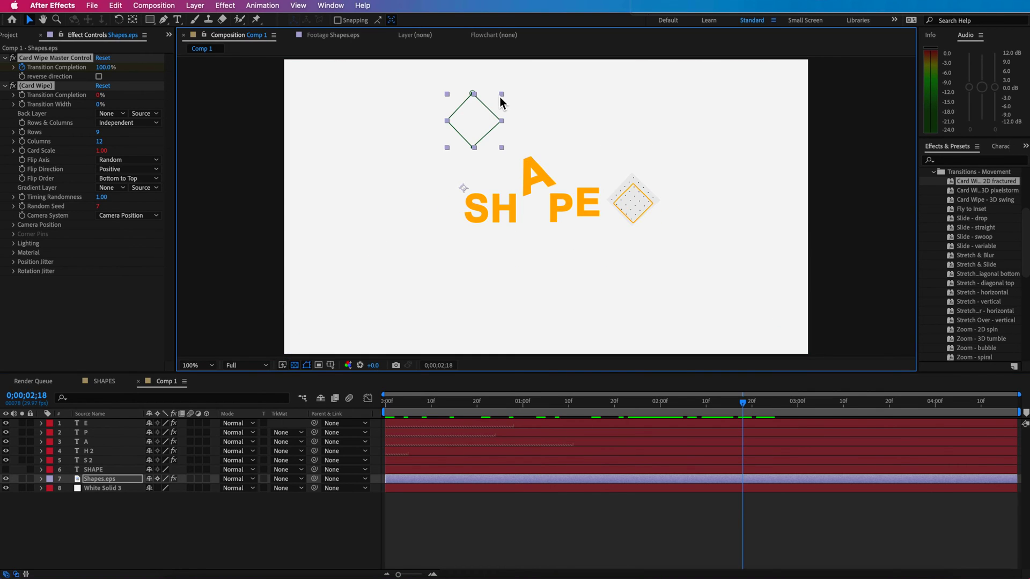
drag(501, 103, 484, 133)
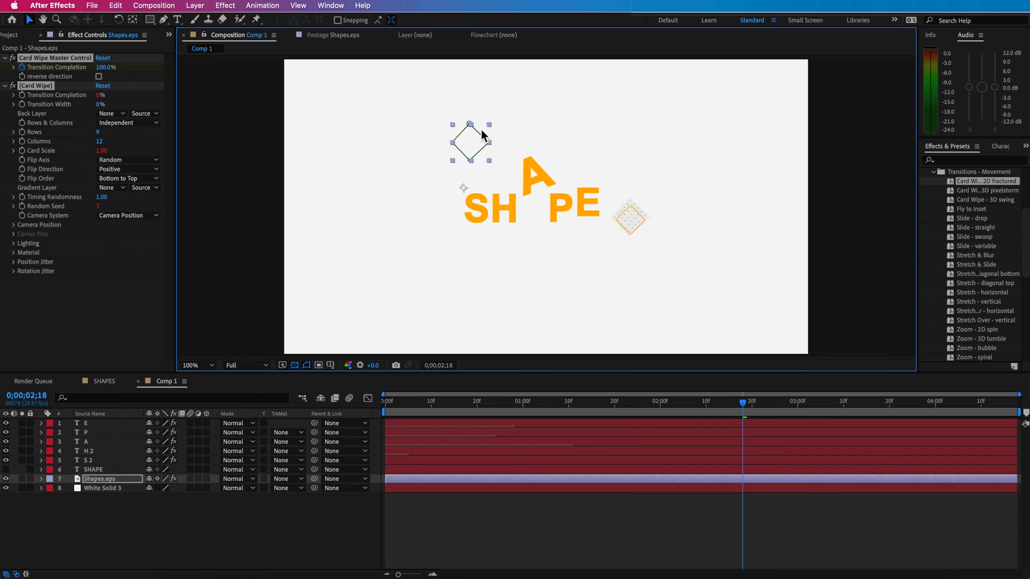
drag(472, 146, 477, 138)
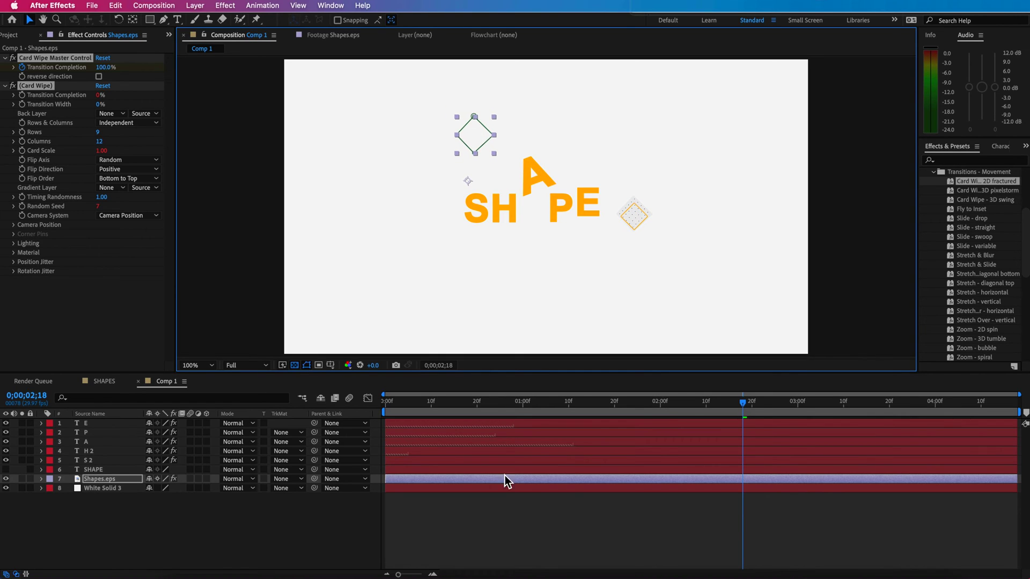
Step: Shorten the diamond's Card Wipe Transition Completion animation and shift both keyframes to run from 0;00;00;00 to about frame 14
drag(459, 407, 408, 406)
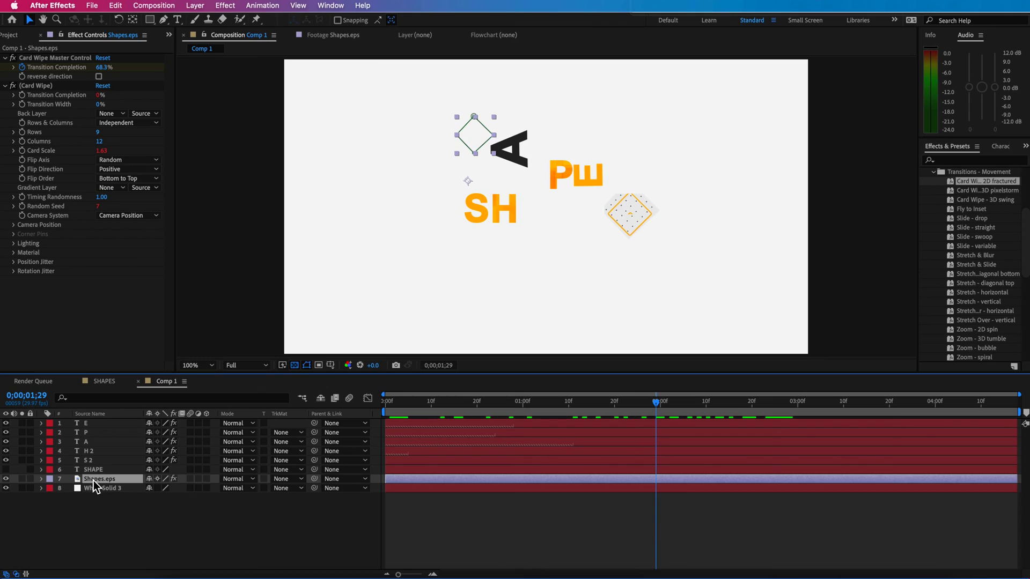
key(j)
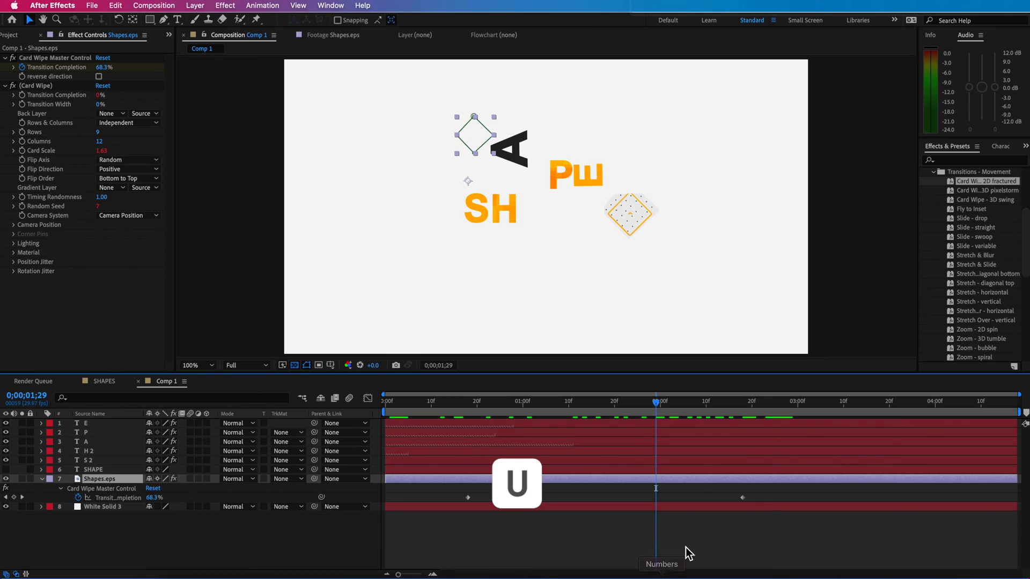
drag(744, 498, 532, 498)
drag(462, 405, 399, 416)
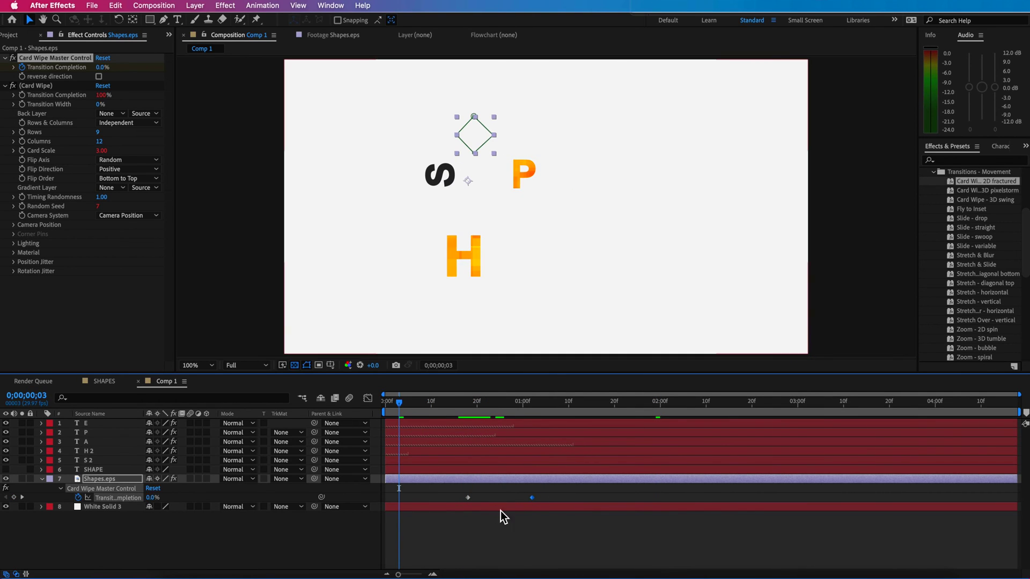
drag(538, 496, 386, 502)
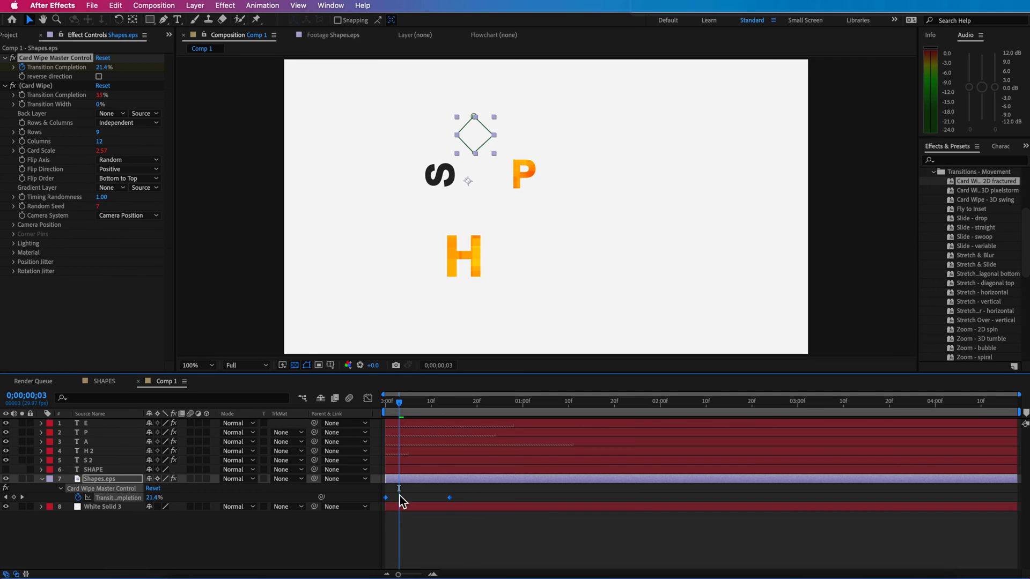
Step: Copy the diamond's Transition Completion keyframes to 0;00;01;16, time-reverse the copies and scrub through the animation
drag(462, 404, 597, 420)
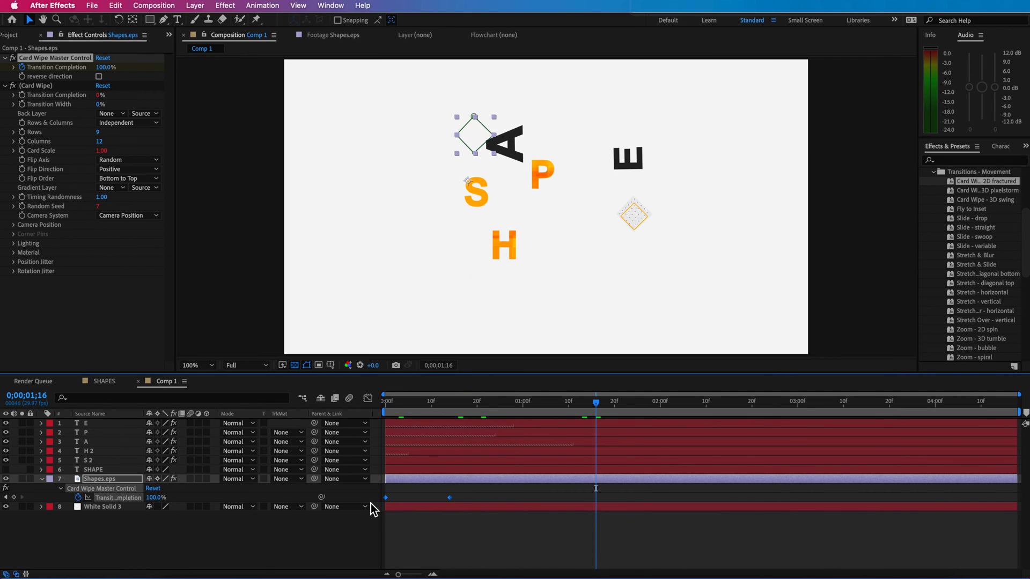
key(ctrl+c)
key(ctrl+v)
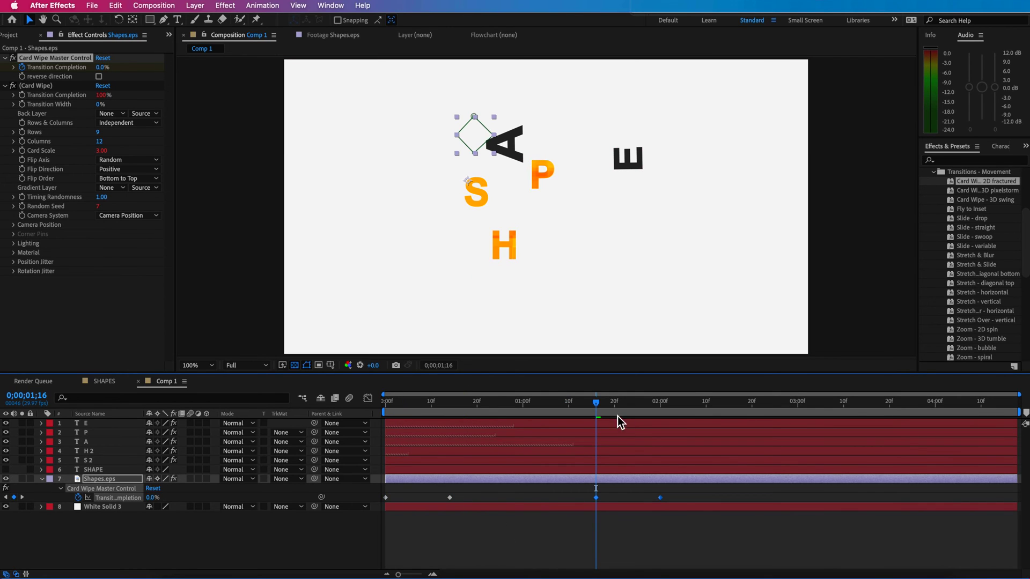
right_click(599, 500)
mouse_move(652, 569)
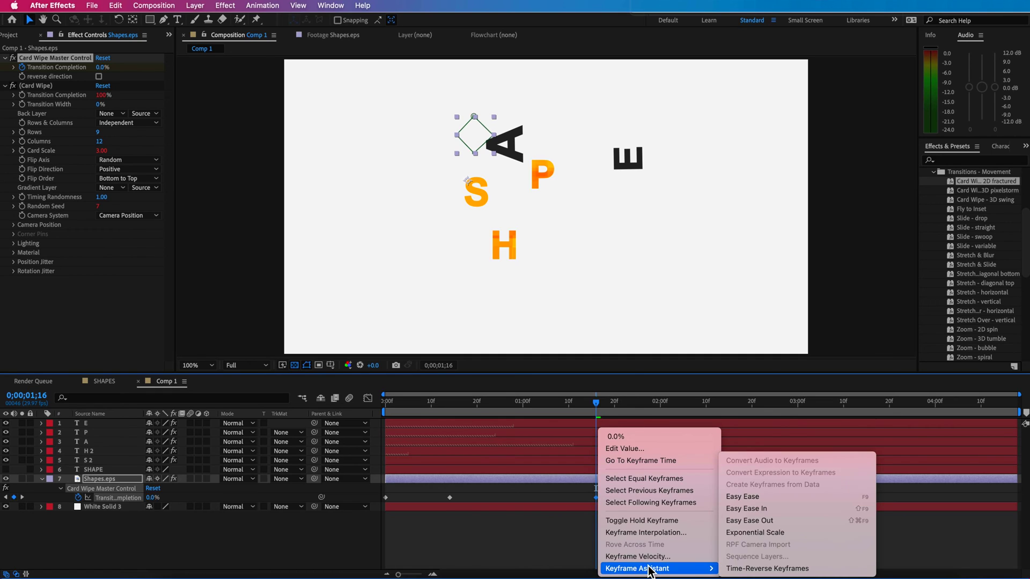
click(760, 568)
drag(592, 409, 752, 429)
key(Home)
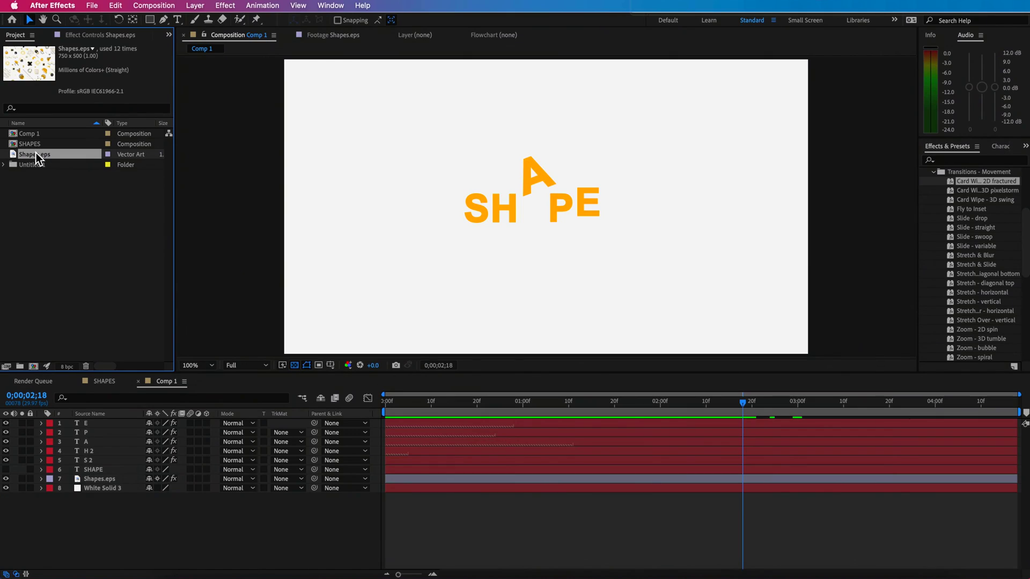
Step: Add Shapes.eps again above the existing shapes layer, enable its continuous rasterization and mask its small triangular pyramid
drag(40, 156, 87, 486)
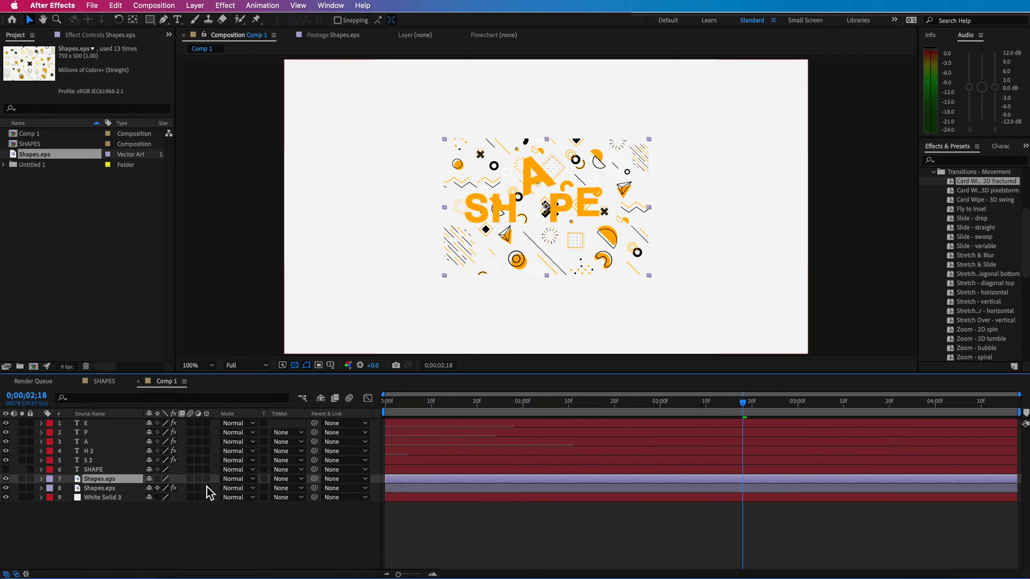
click(157, 479)
key(g)
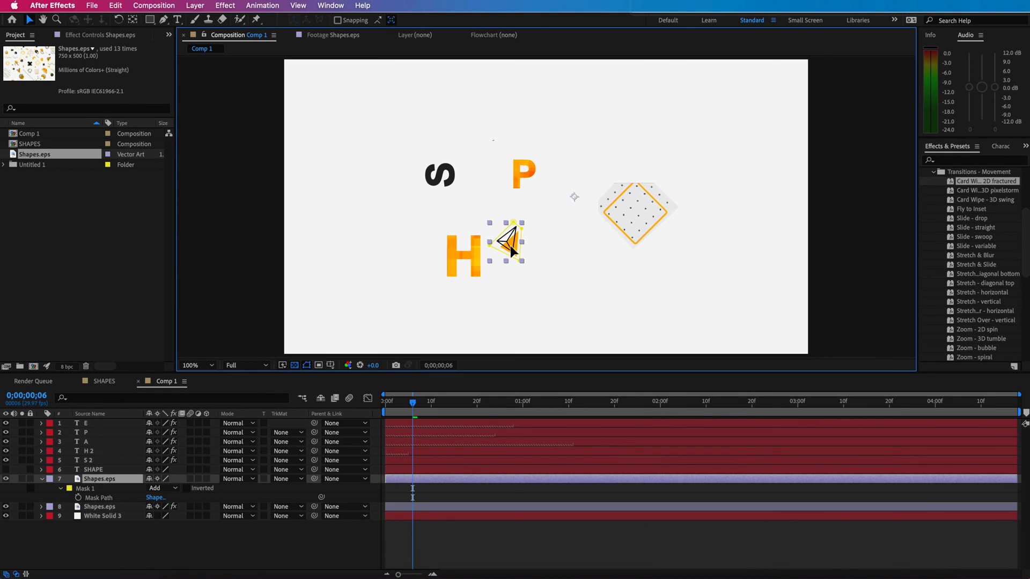
Step: Move the masked pyramid between the S and H and apply the Block Dissolve - digital preset at 0;00;00;06
drag(512, 251, 481, 216)
scroll(989, 264, up, 10)
drag(973, 263, 479, 223)
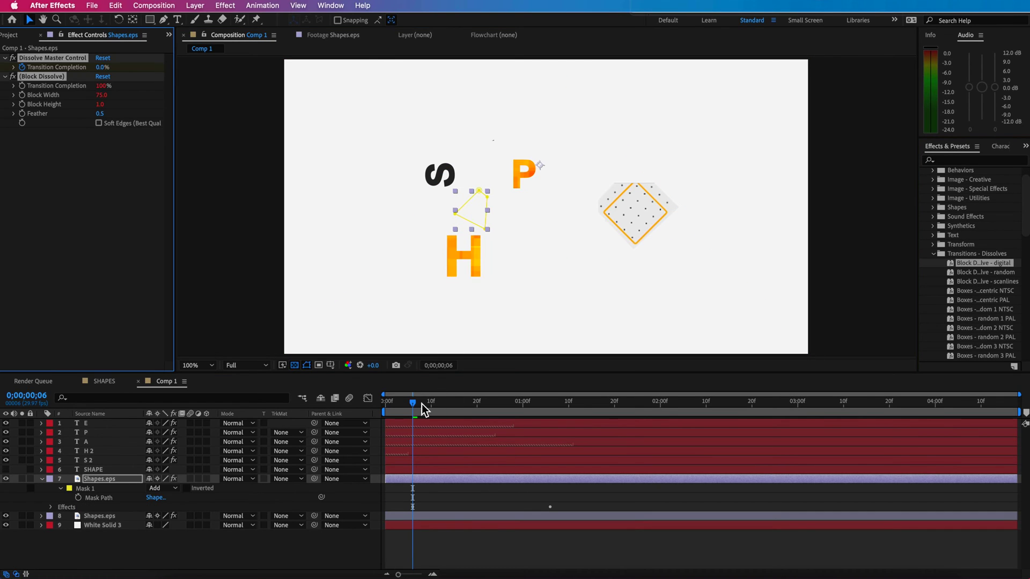
Step: Copy the pyramid's dissolve Transition Completion keyframes to 0;00;01;12 and time-reverse the copies
drag(421, 404, 577, 461)
key(u)
drag(553, 502, 398, 507)
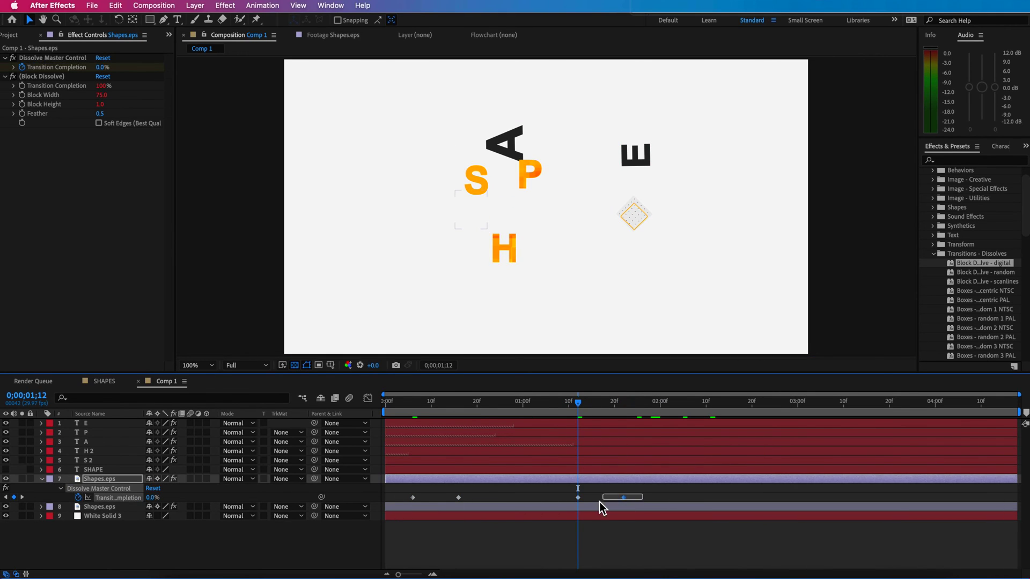
right_click(578, 499)
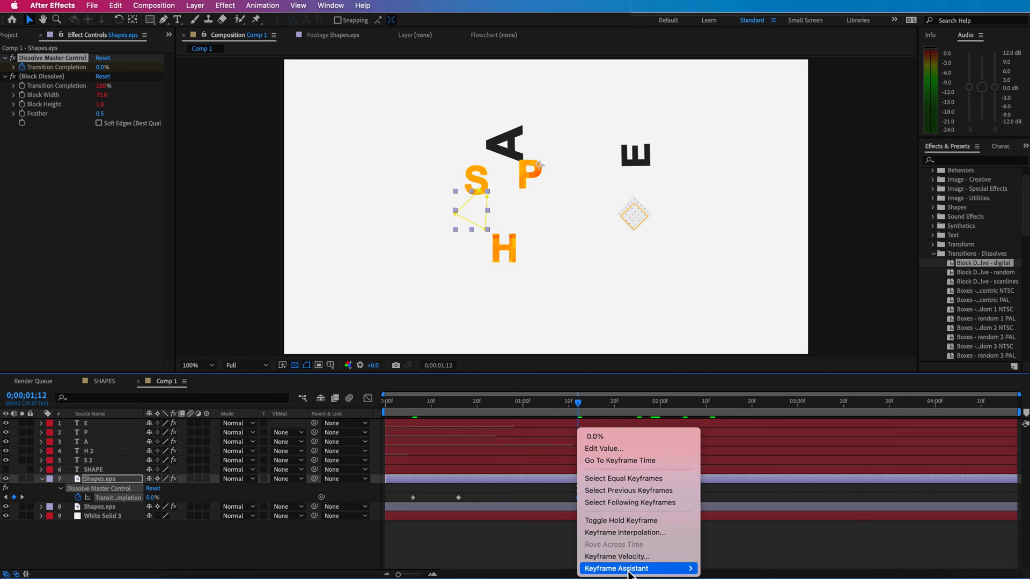
mouse_move(630, 570)
mouse_move(592, 413)
mouse_down()
mouse_move(642, 411)
mouse_move(569, 413)
mouse_move(598, 413)
mouse_up()
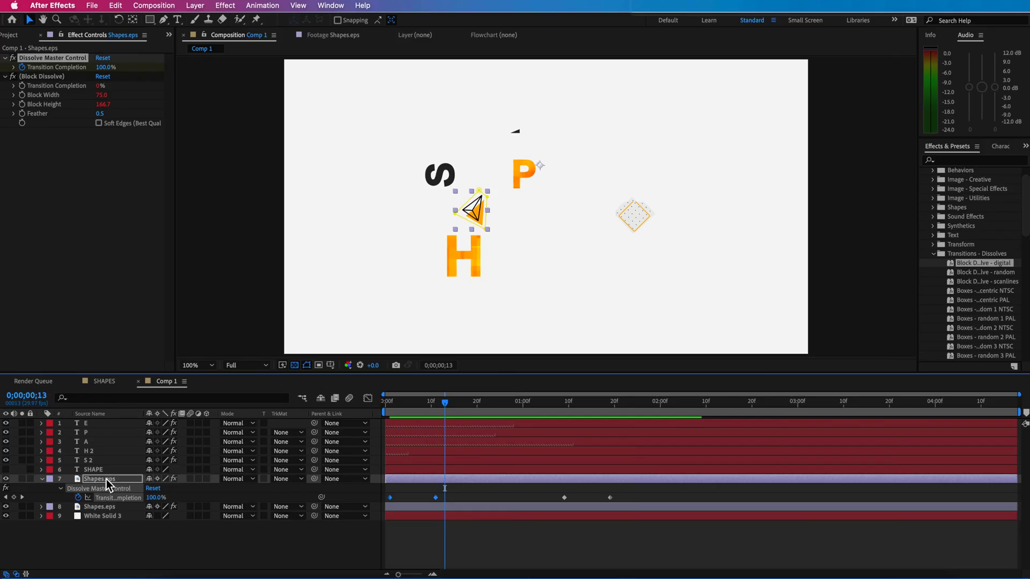
click(106, 479)
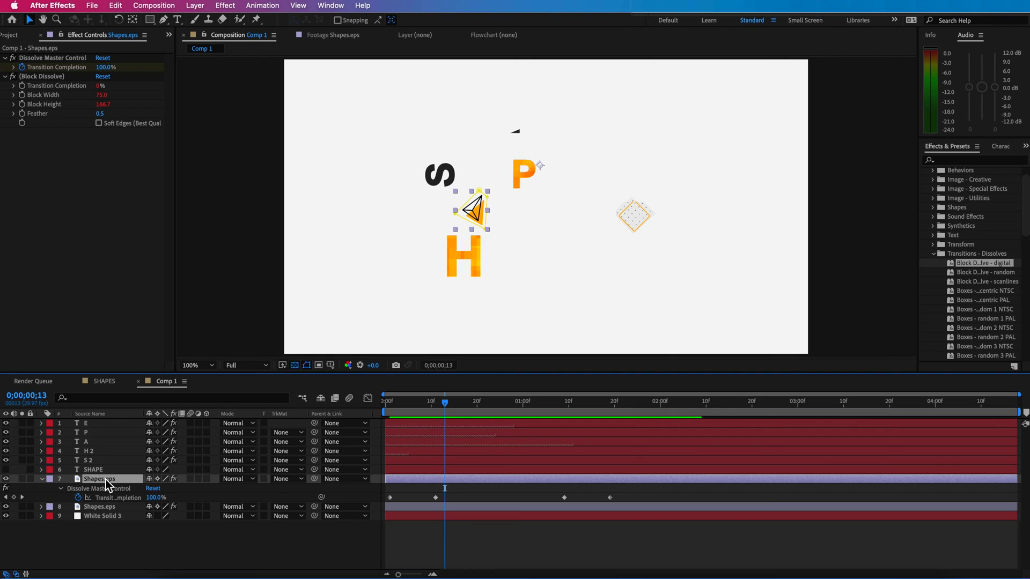
Step: Duplicate the pyramid's Shapes.eps layer and delete the mask from the copy
key(super+d)
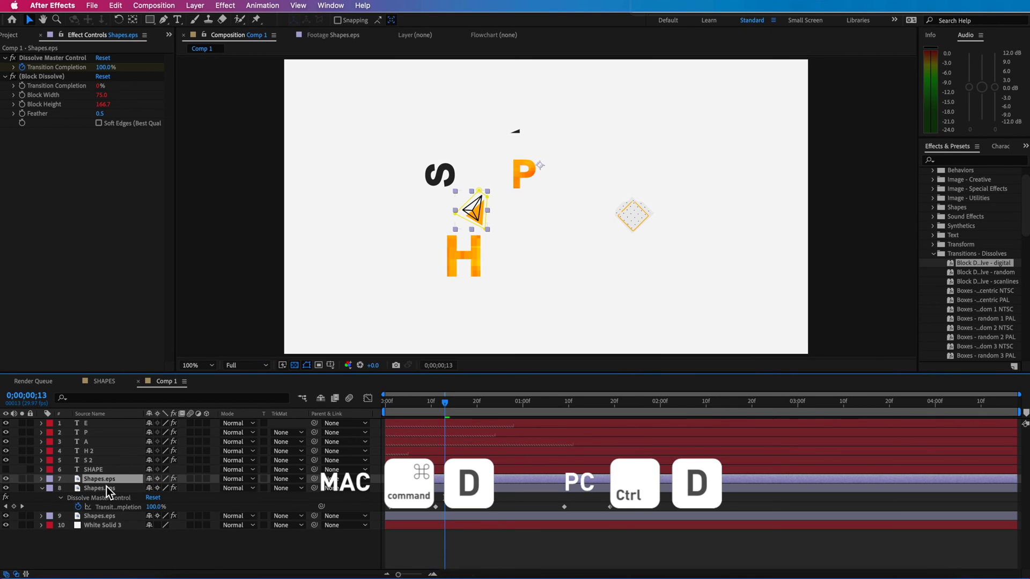
key(period)
key(m)
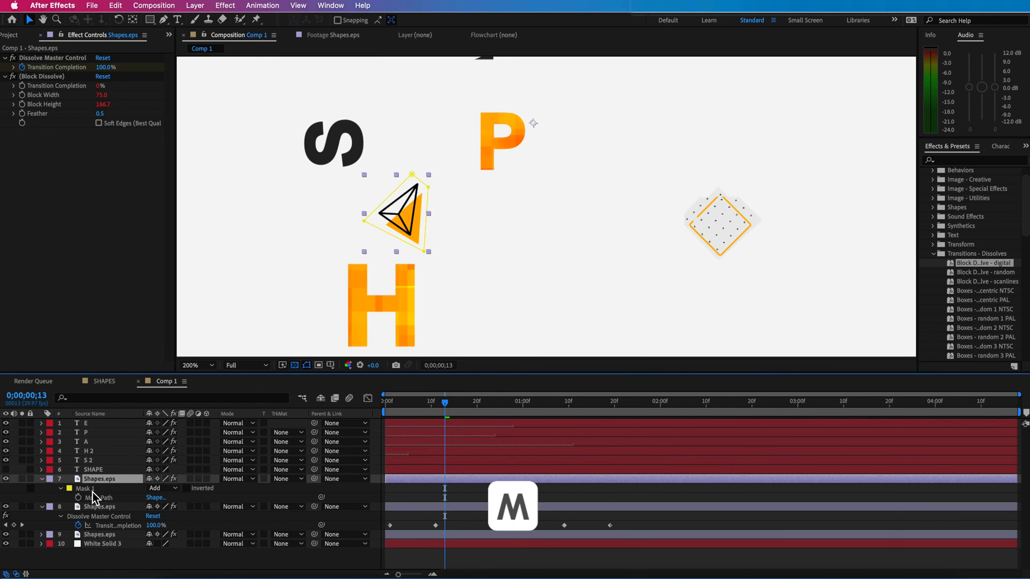
key(Delete)
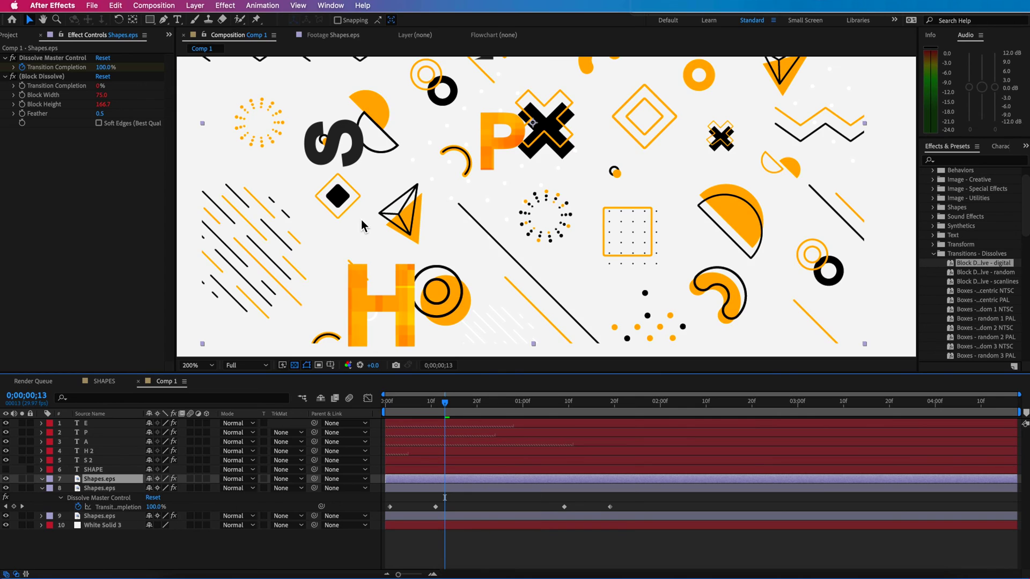
Step: Draw a Pen tool mask around the large half circle beside the dotted square and place it next to the dotted diamond
key(comma)
key(g)
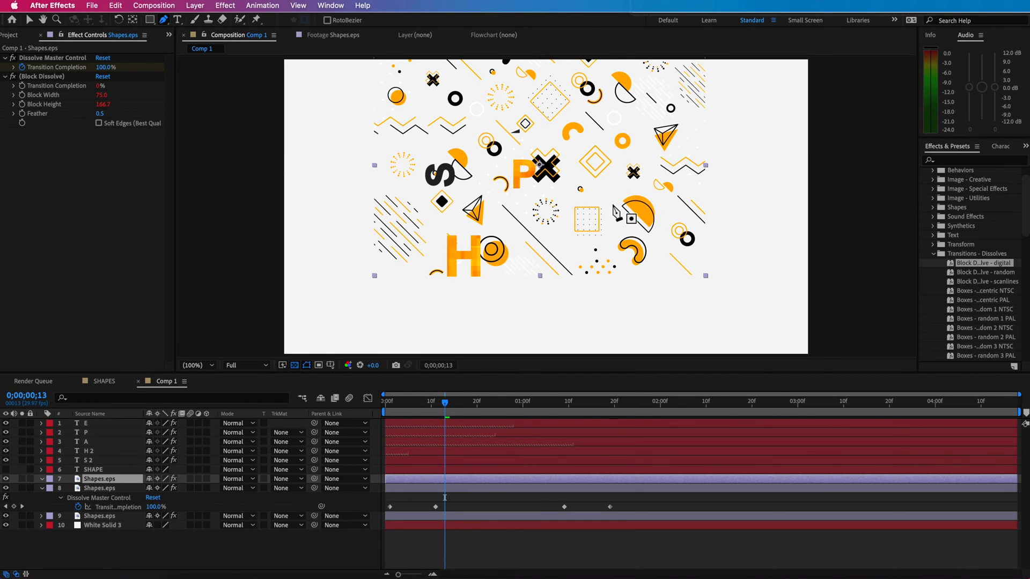
click(612, 203)
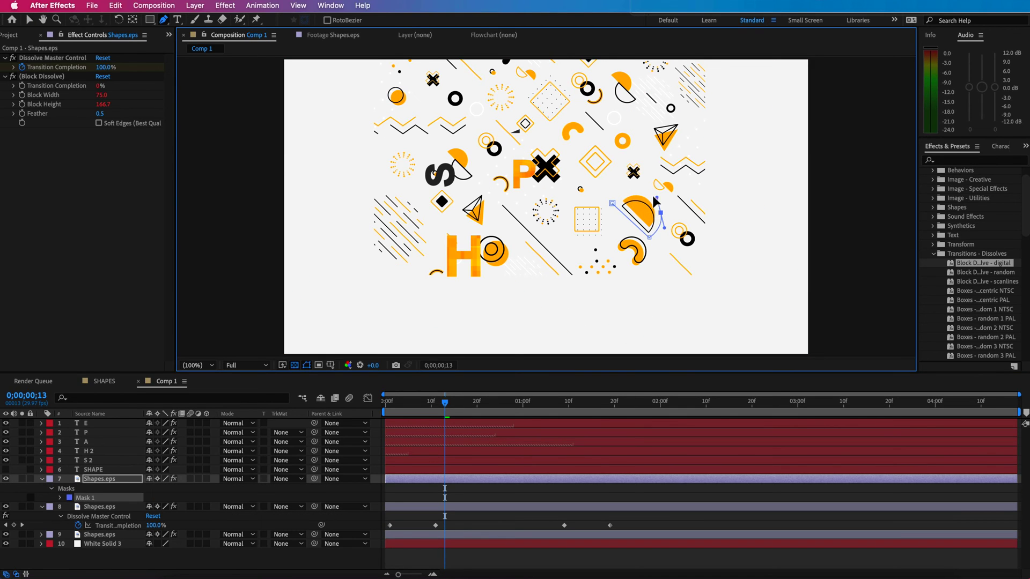
click(613, 205)
key(v)
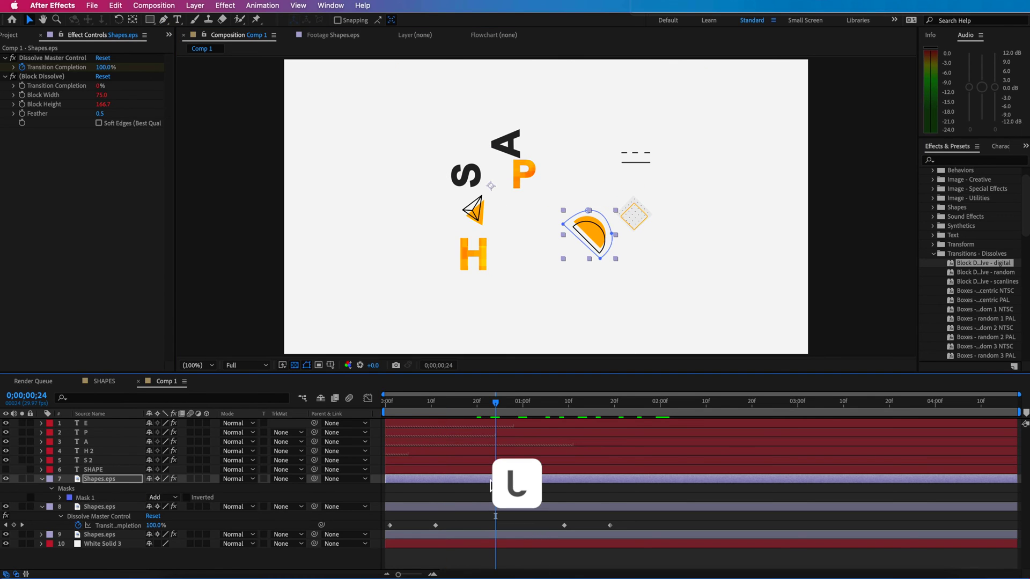
Step: Shift the half circle's four Transition Completion keyframes later so they start at about 0;00;00;09, and preview the animation
key(u)
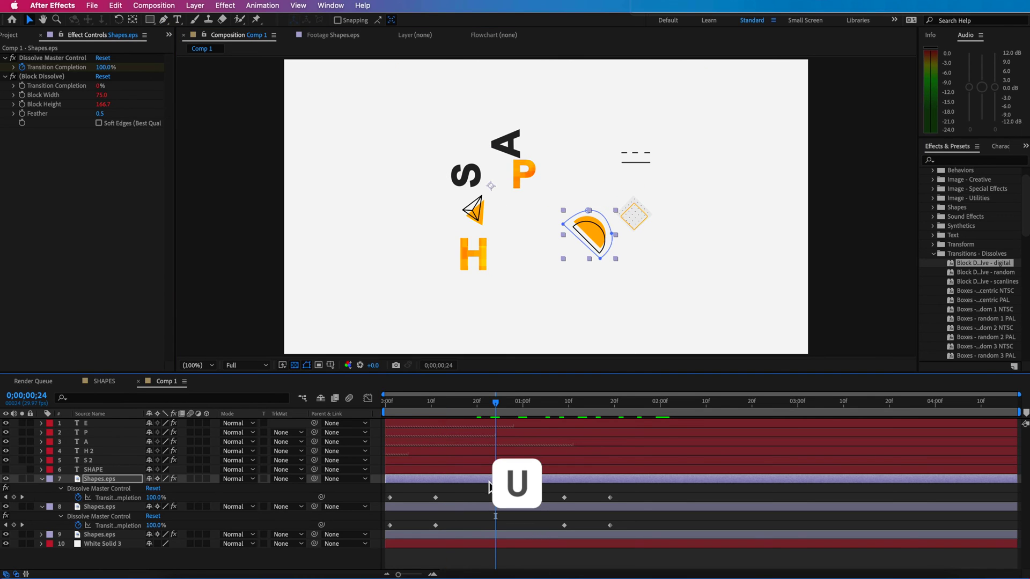
drag(633, 492, 389, 501)
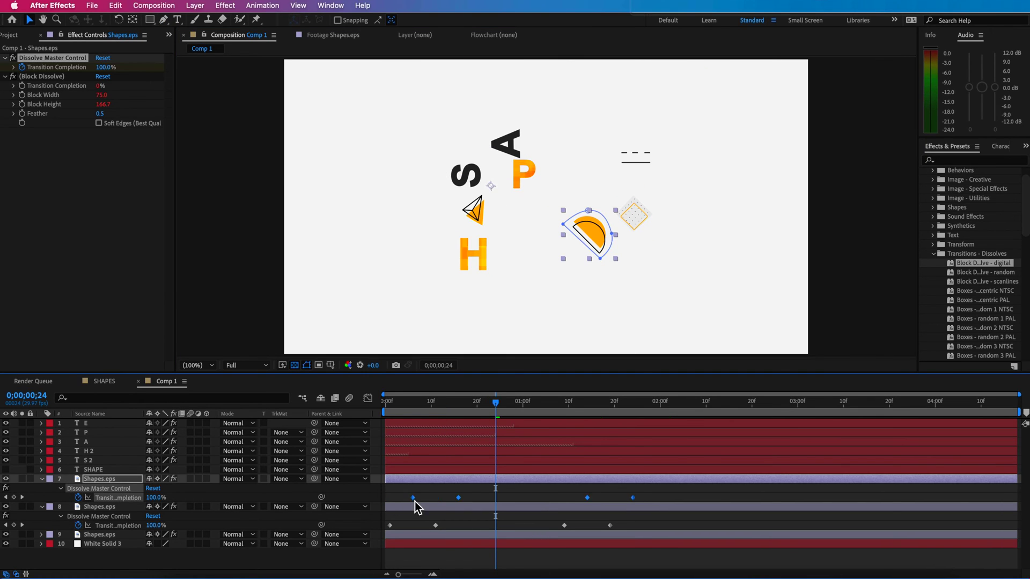
click(539, 487)
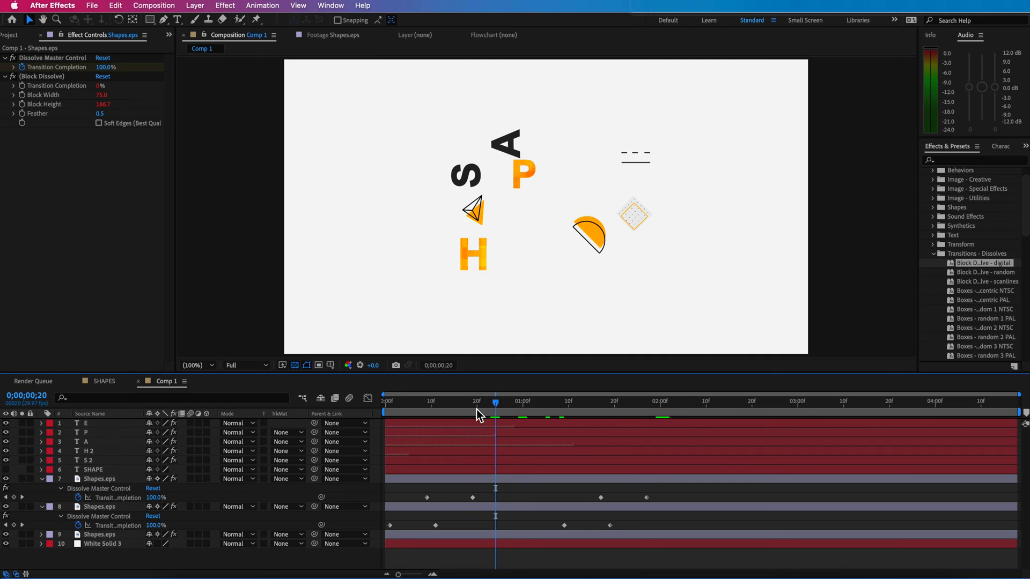
key(space)
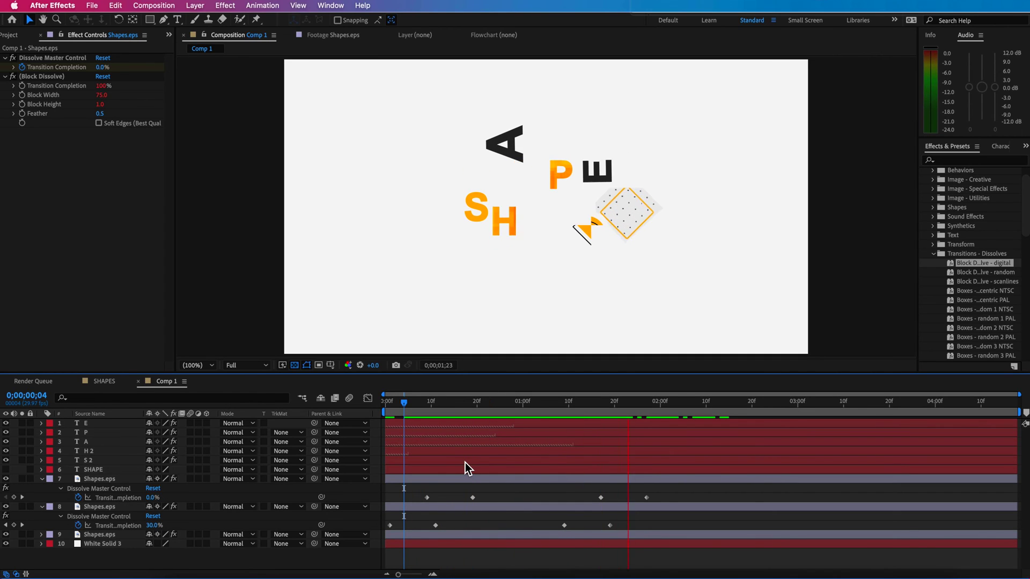
key(space)
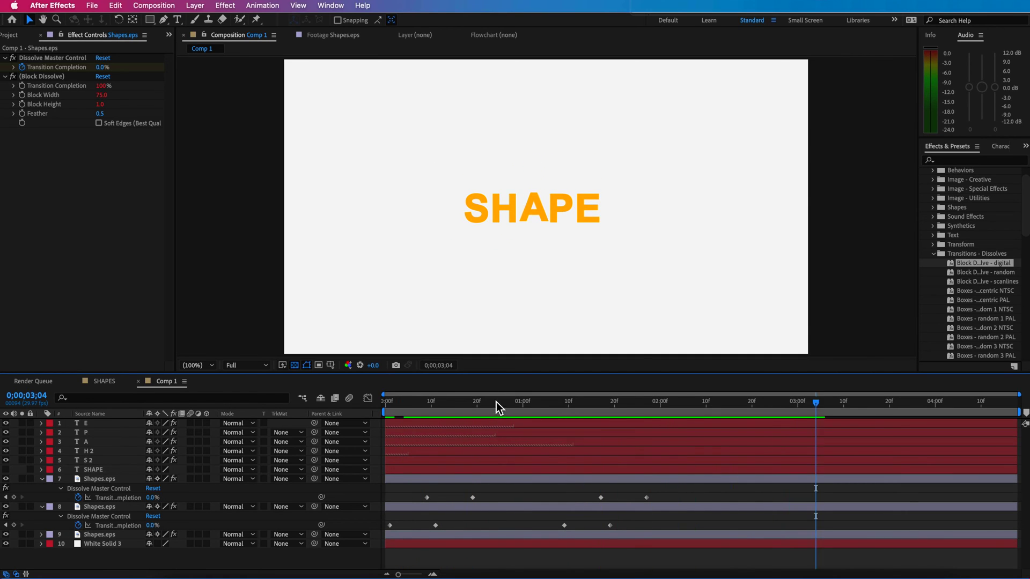
drag(495, 401, 666, 403)
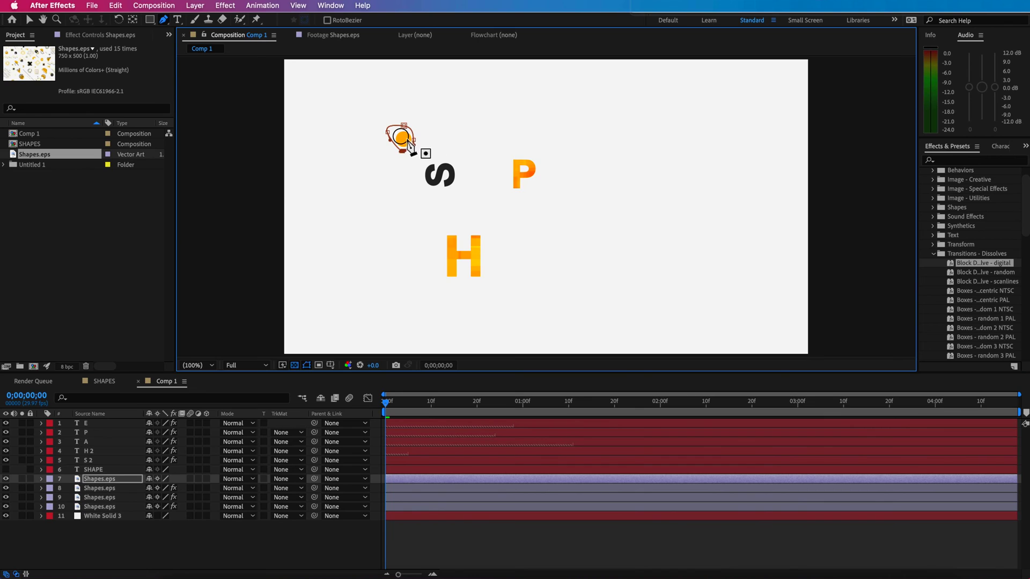
Step: Complete the small circle's mask and keyframe its Position from 960, 540 at 0;00;00;00 to 1120, 576 at 0;00;00;24
click(405, 143)
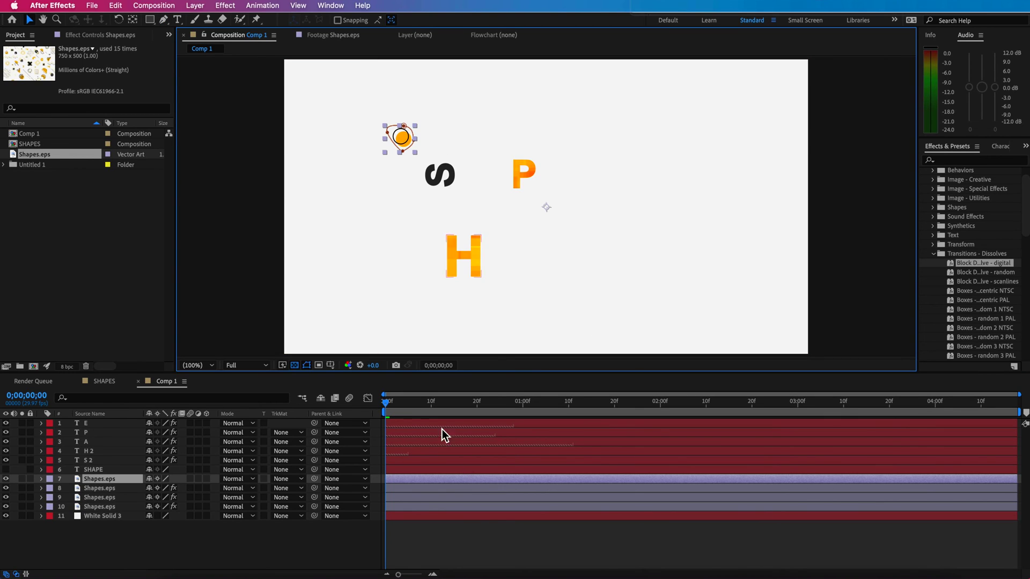
key(p)
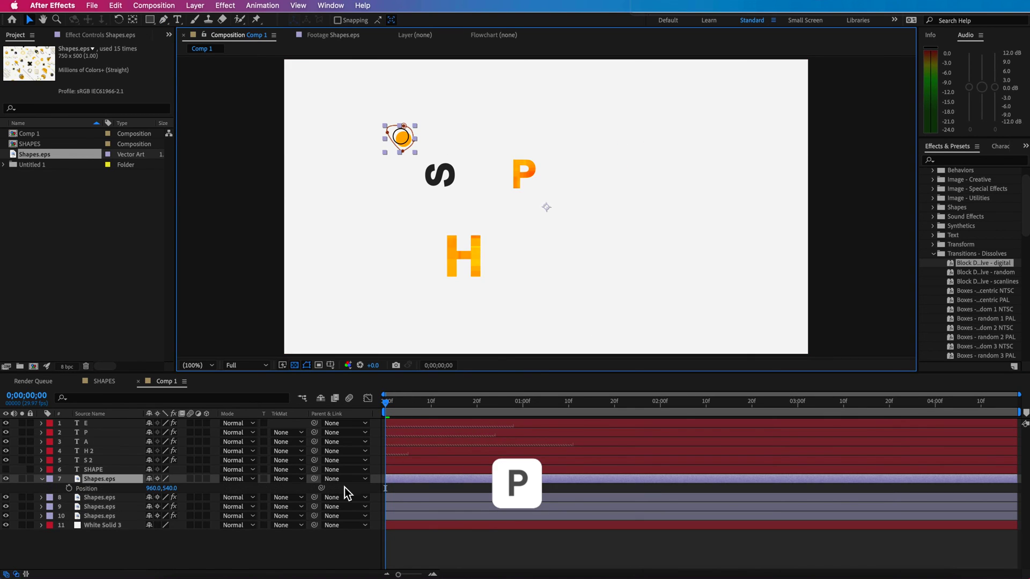
click(69, 488)
drag(386, 402, 496, 404)
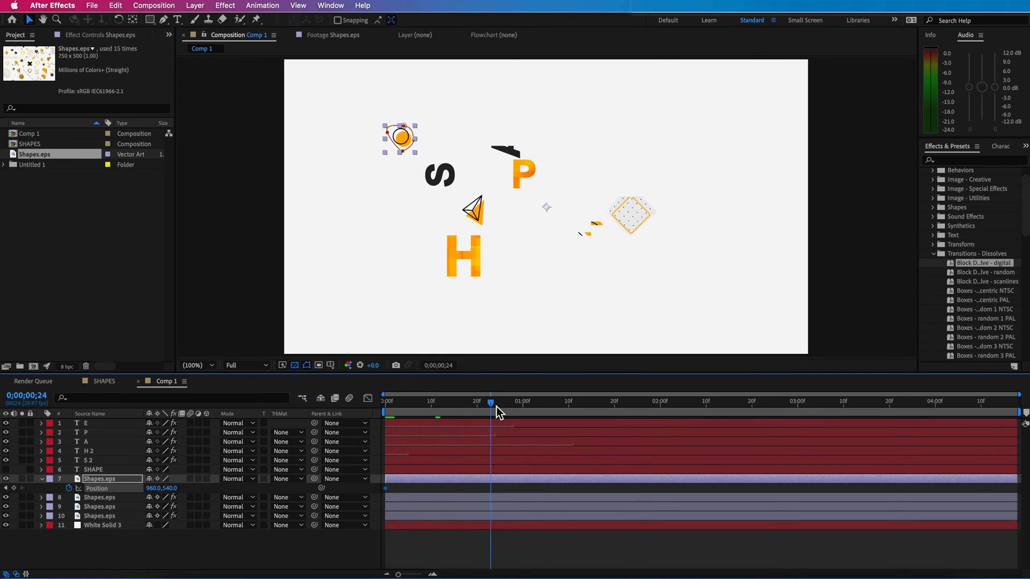
drag(400, 148, 445, 158)
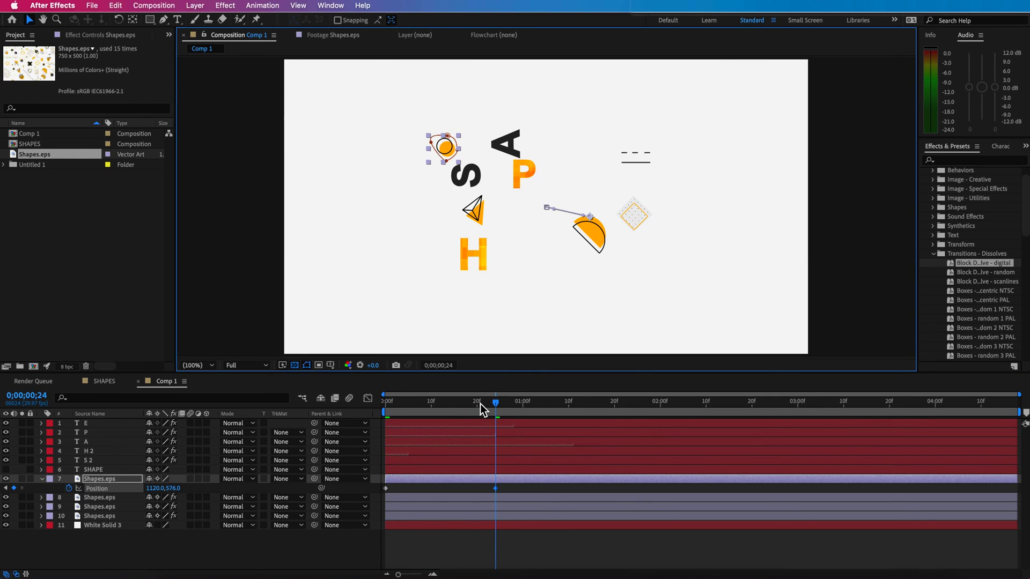
Step: Hold the circle's Position with a keyframe at 0;00;01;18, then move it to 1060, 752 at 0;00;02;06
key(space)
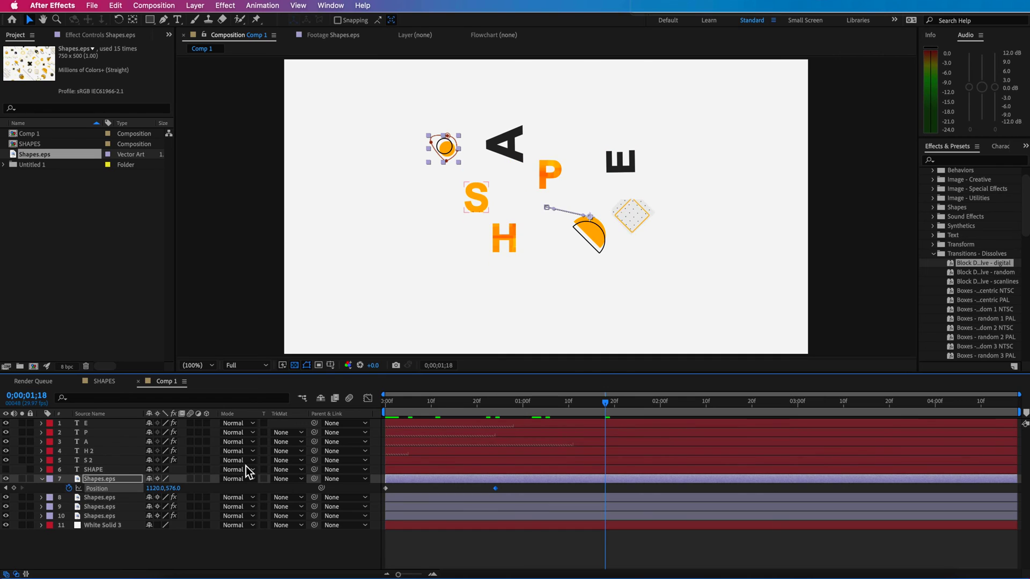
drag(623, 405, 688, 403)
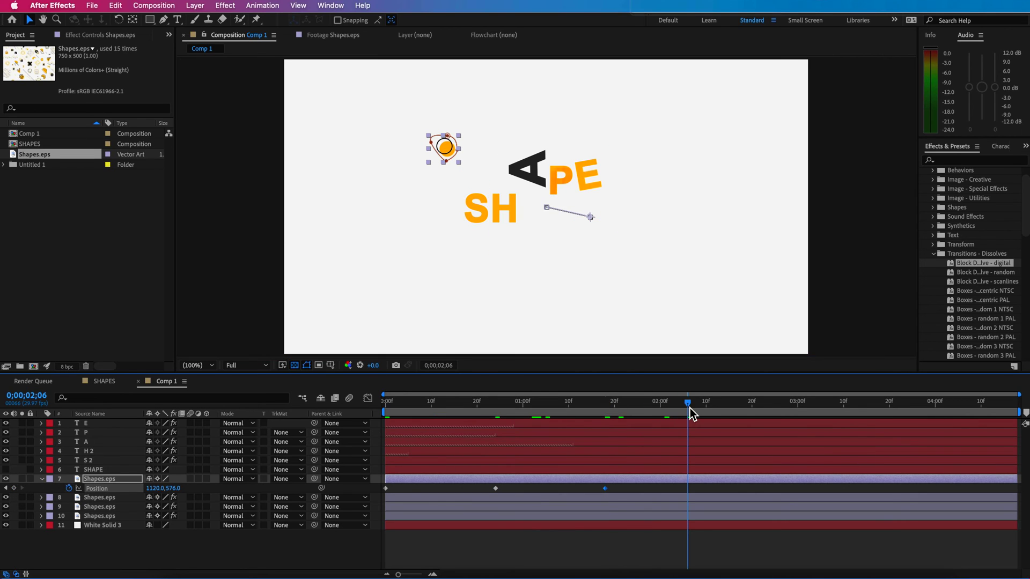
drag(444, 147, 428, 196)
drag(639, 402, 691, 491)
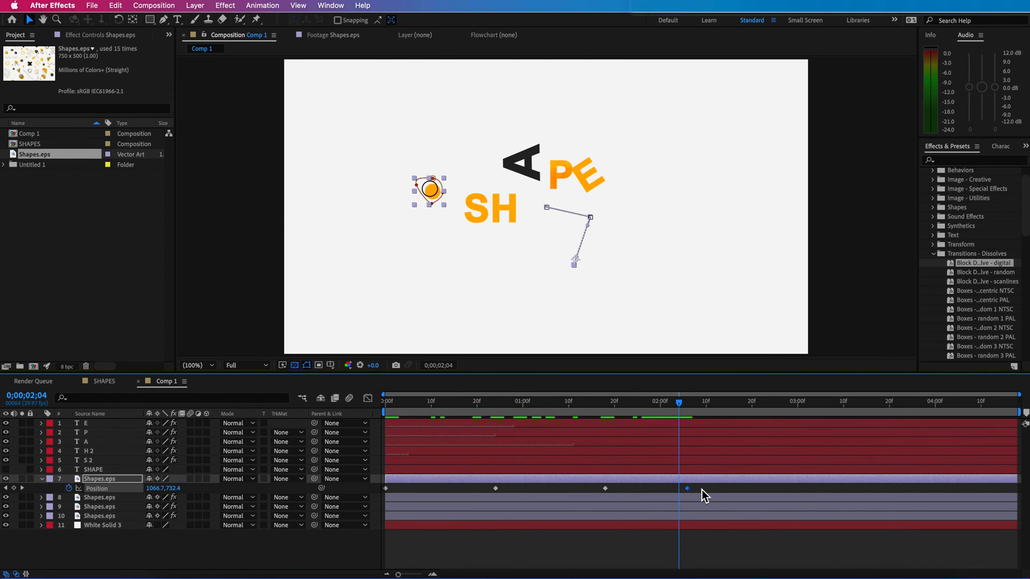
Step: Keyframe the circle's Opacity at 100% at 0;00;01;23 and fade it out by 0;00;02;06
drag(683, 420, 628, 411)
key(t)
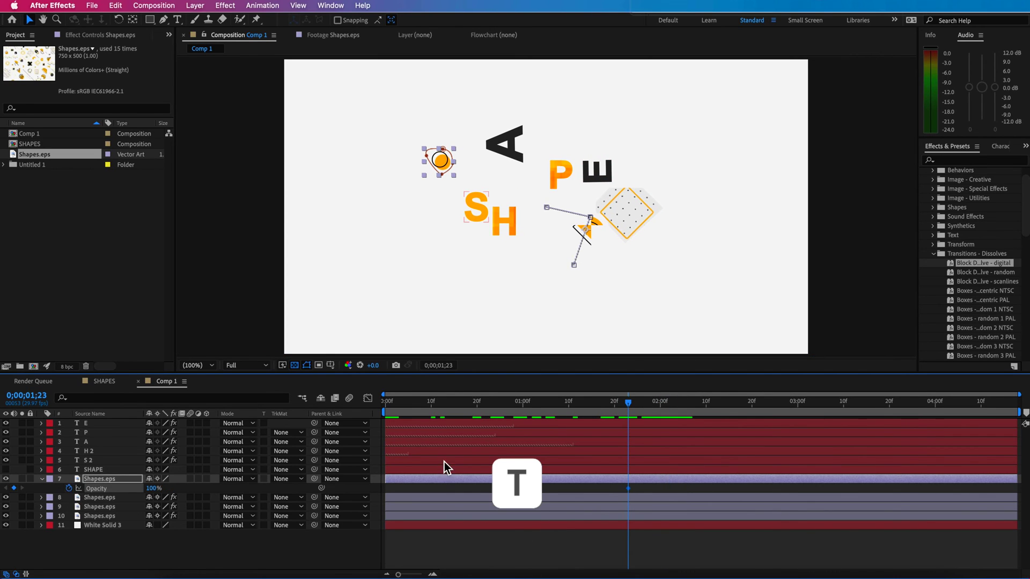
key(shift+p)
drag(655, 402, 679, 409)
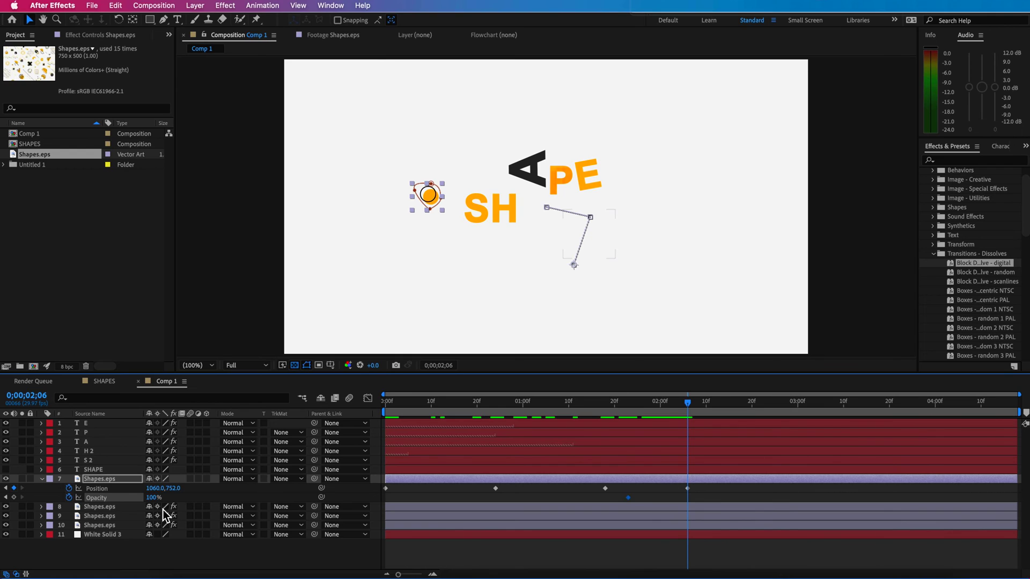
mouse_move(569, 410)
mouse_down()
mouse_move(720, 416)
mouse_move(560, 423)
mouse_up()
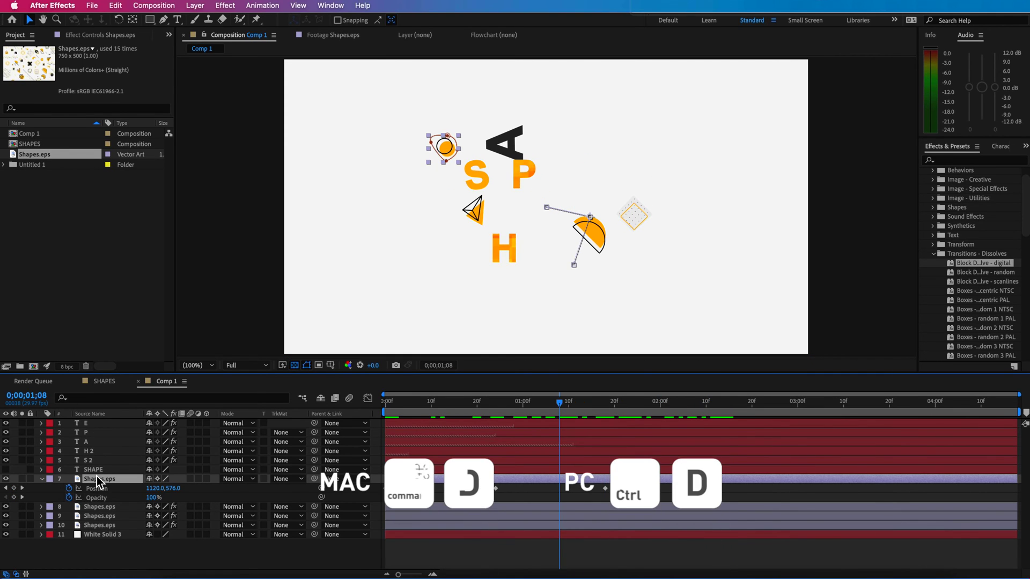
Step: Duplicate the animated circle layer, delete the copy's mask and draw a rectangular mask around the small X
key(super+d)
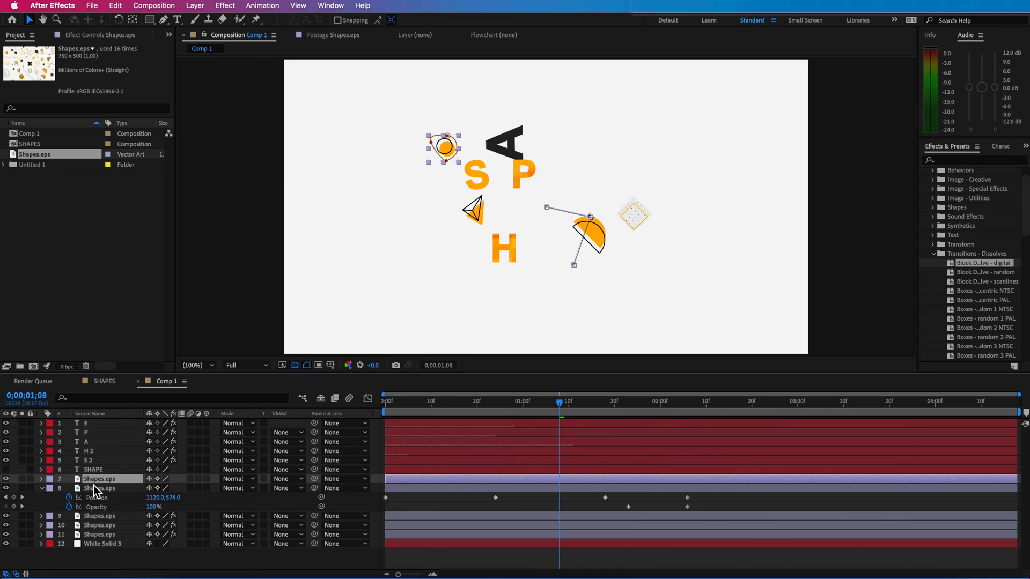
key(m)
click(94, 488)
key(Delete)
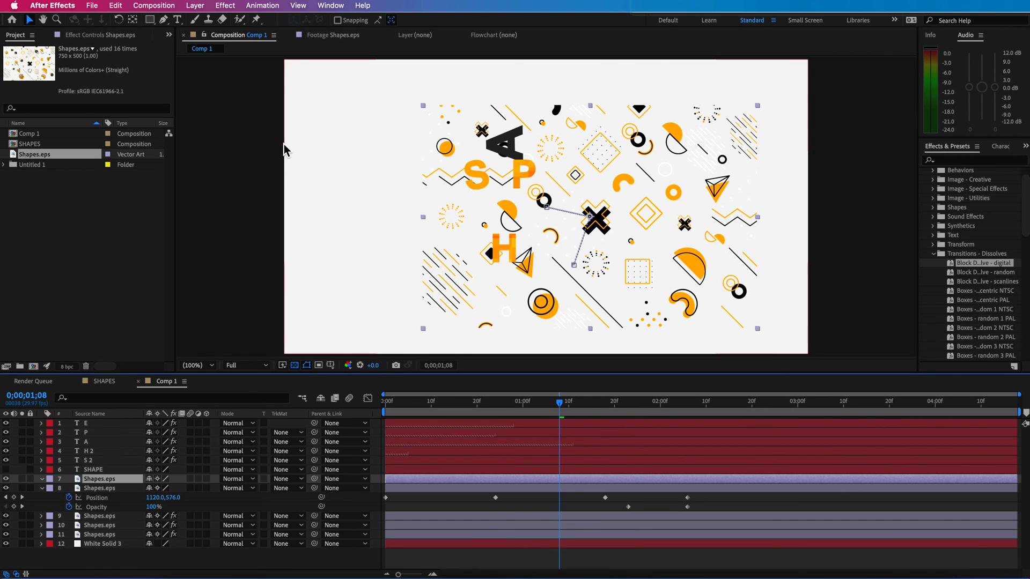
click(150, 20)
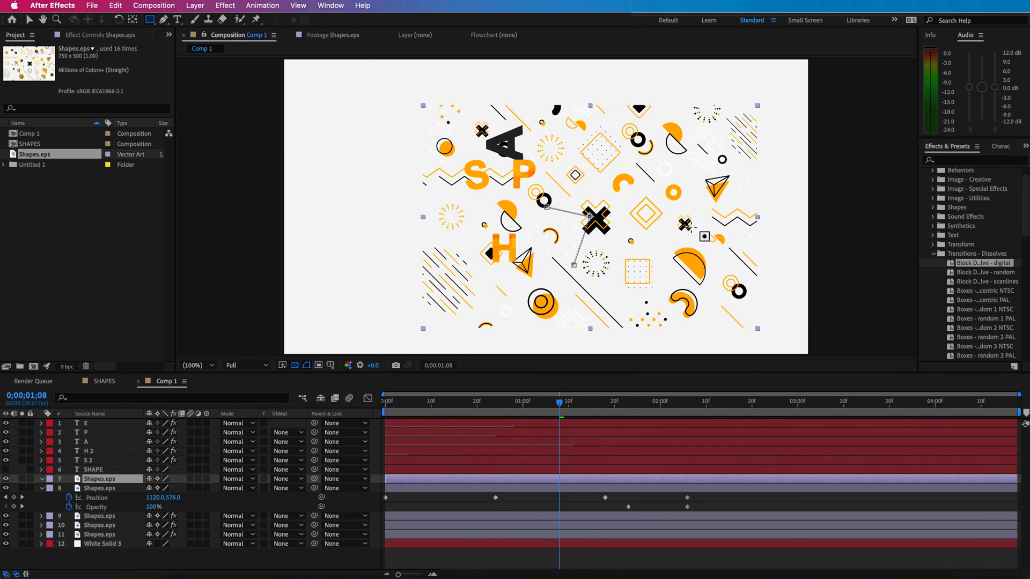
drag(697, 211, 680, 229)
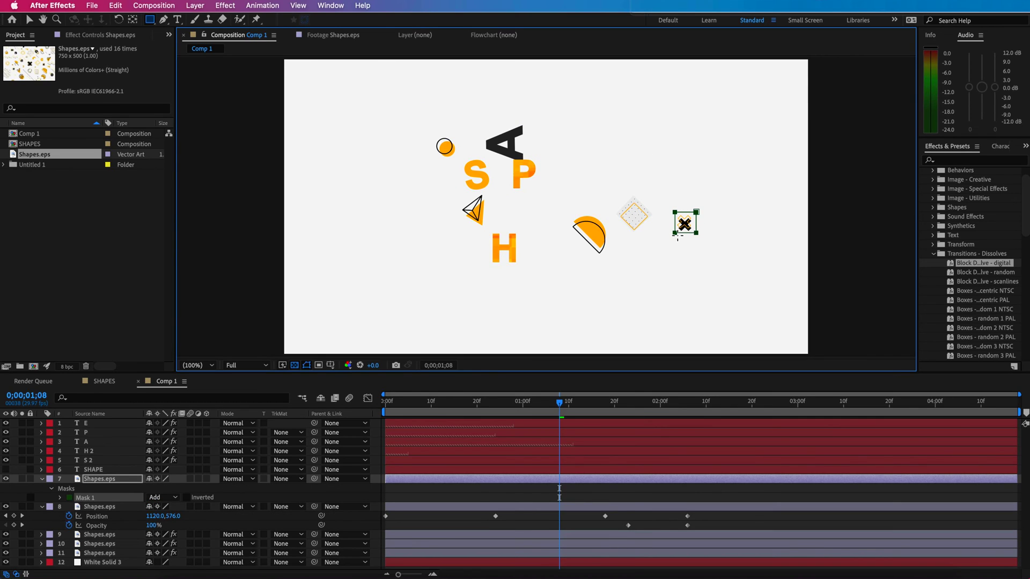
Step: Scrub through the X's animation and shift its layer about 3 frames later
click(410, 391)
click(387, 408)
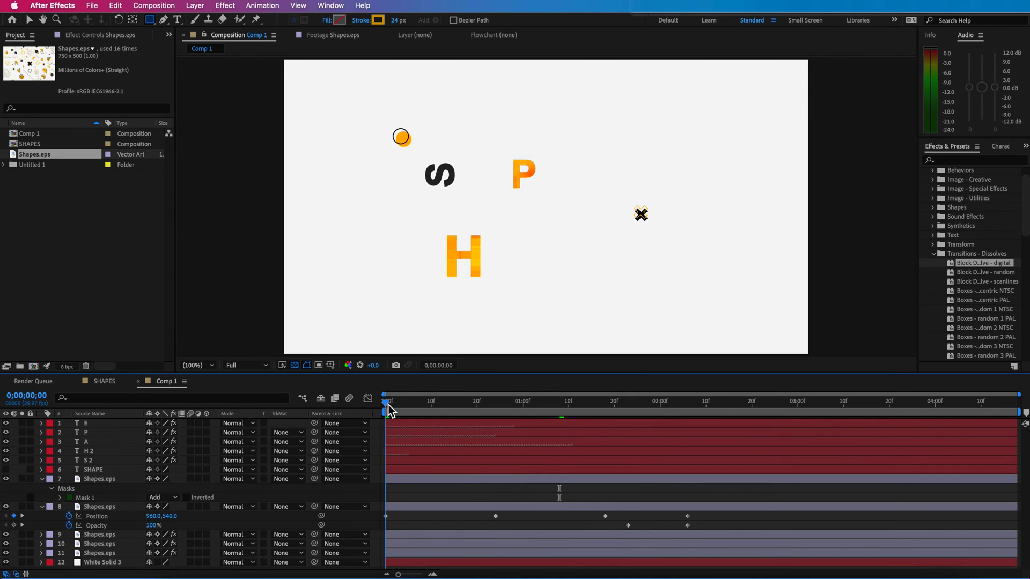
drag(466, 408, 513, 445)
mouse_move(568, 479)
mouse_down()
mouse_move(611, 488)
mouse_move(581, 489)
mouse_up()
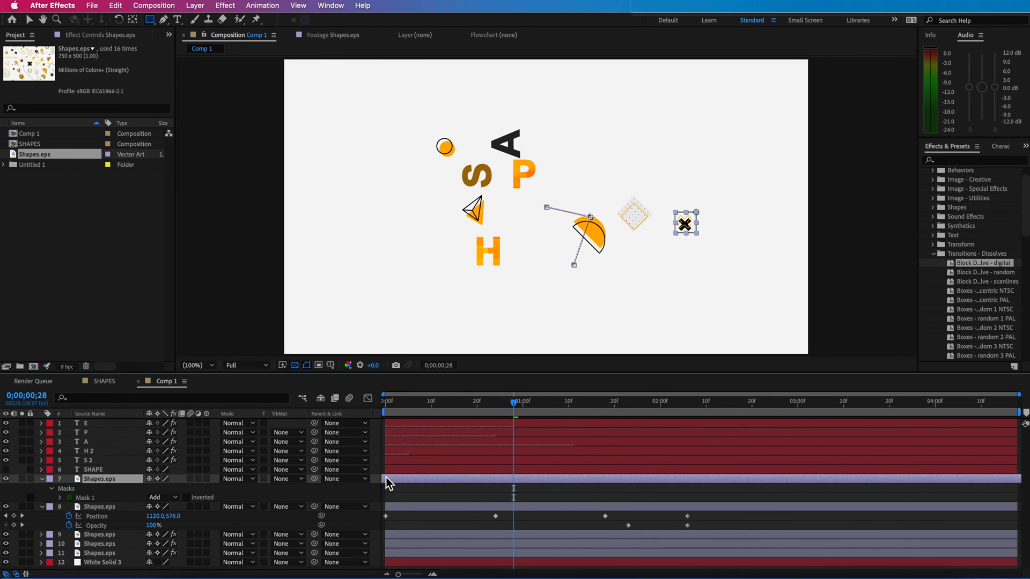
key(v)
drag(413, 404, 609, 468)
Step: Reveal the X layer's keyframes, reposition the X lower on its two middle Position keyframes and preview the motion
click(612, 478)
key(u)
drag(613, 397, 621, 404)
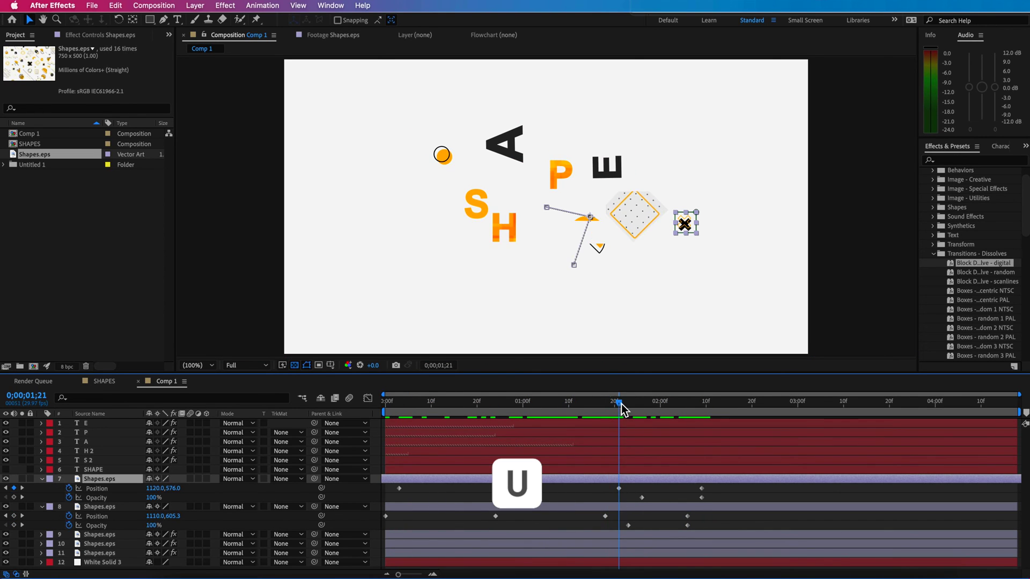
drag(688, 231, 671, 239)
mouse_move(607, 411)
mouse_down()
mouse_move(503, 410)
mouse_move(619, 411)
mouse_up()
drag(628, 486, 492, 491)
drag(679, 232, 662, 240)
click(440, 481)
key(space)
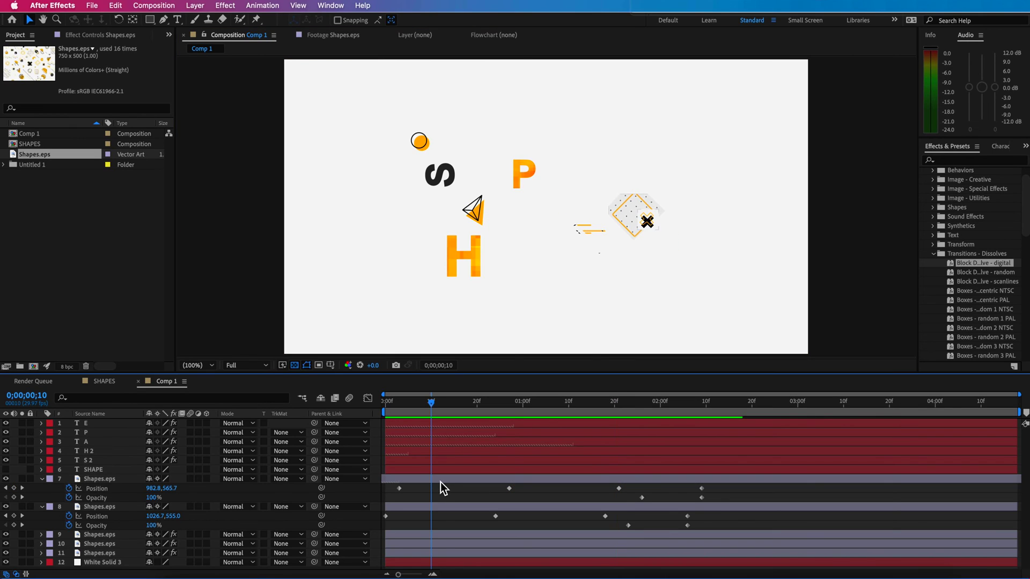
click(475, 483)
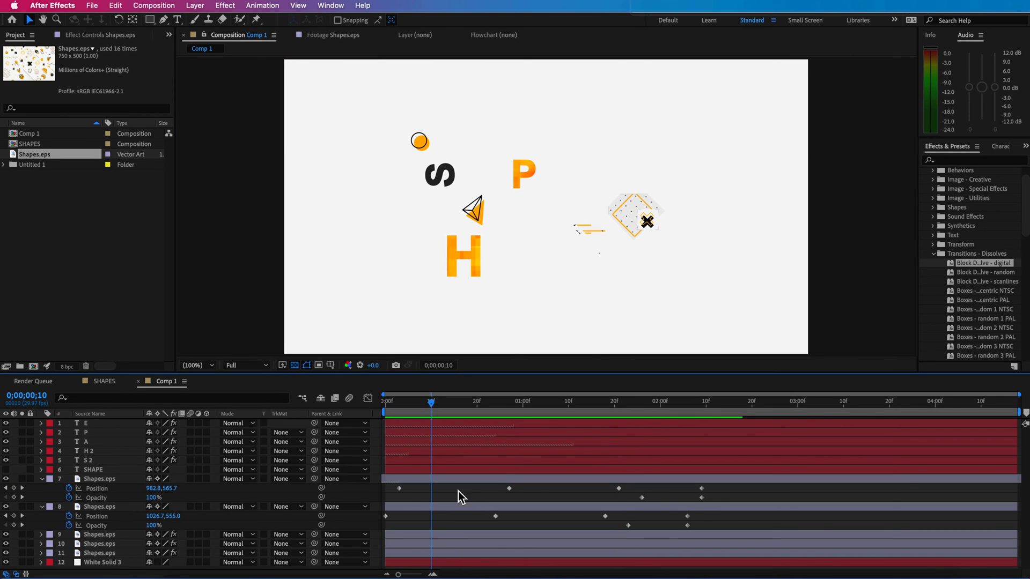
Step: Apply the Extract keying effect to the X layer and lower its White Point
click(649, 222)
click(948, 160)
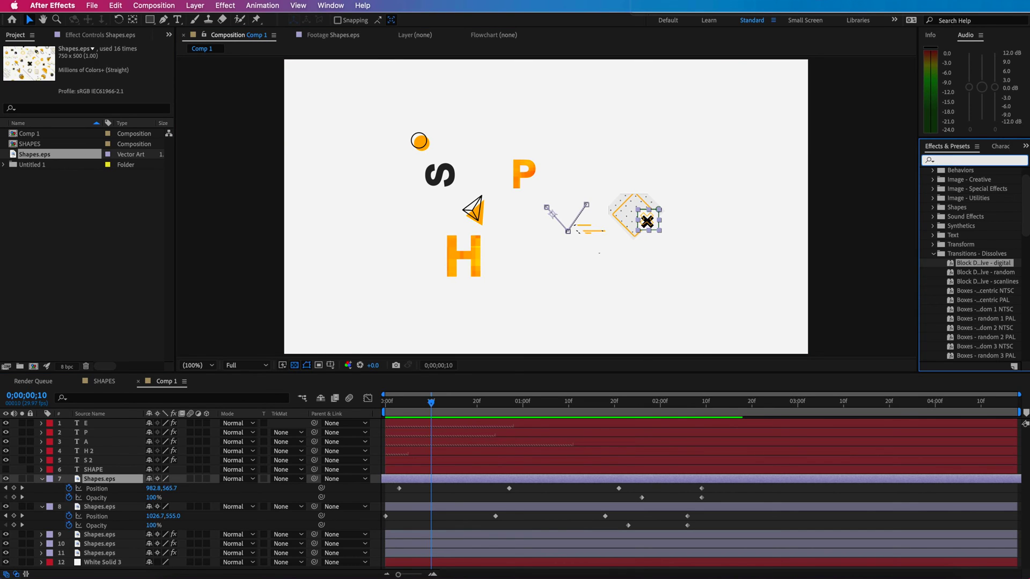
text(extract)
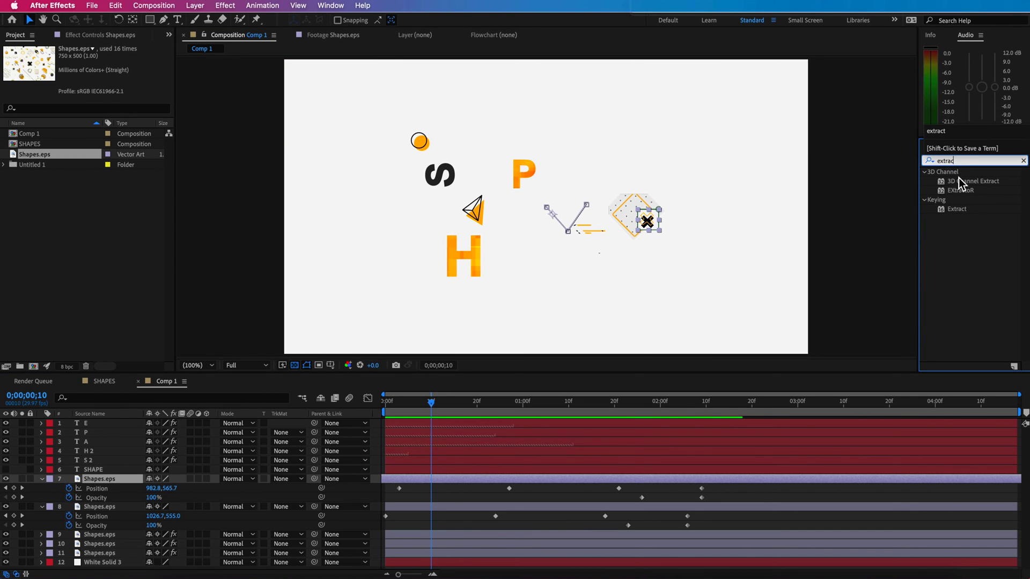
drag(958, 210, 663, 227)
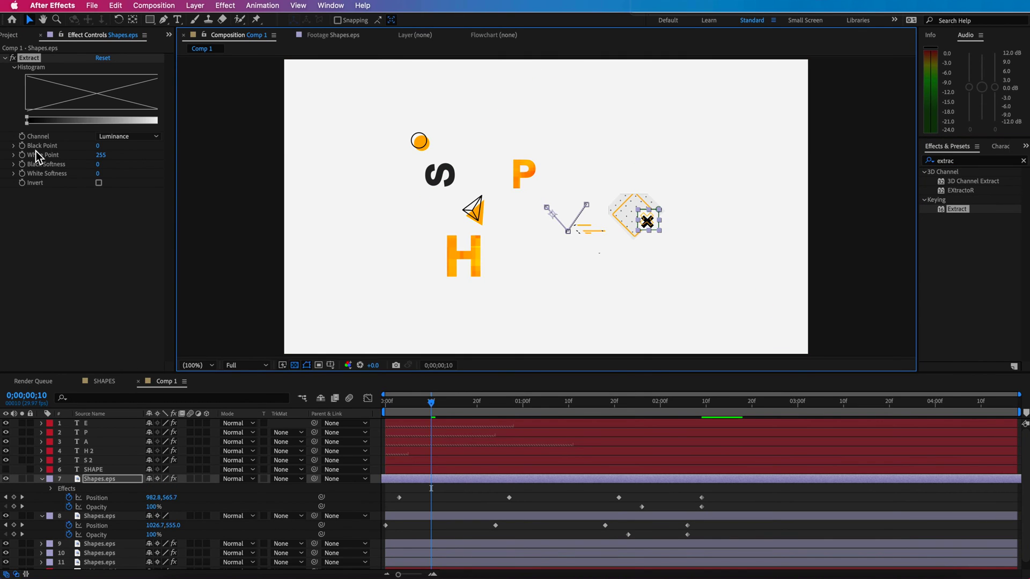
drag(105, 156, 91, 156)
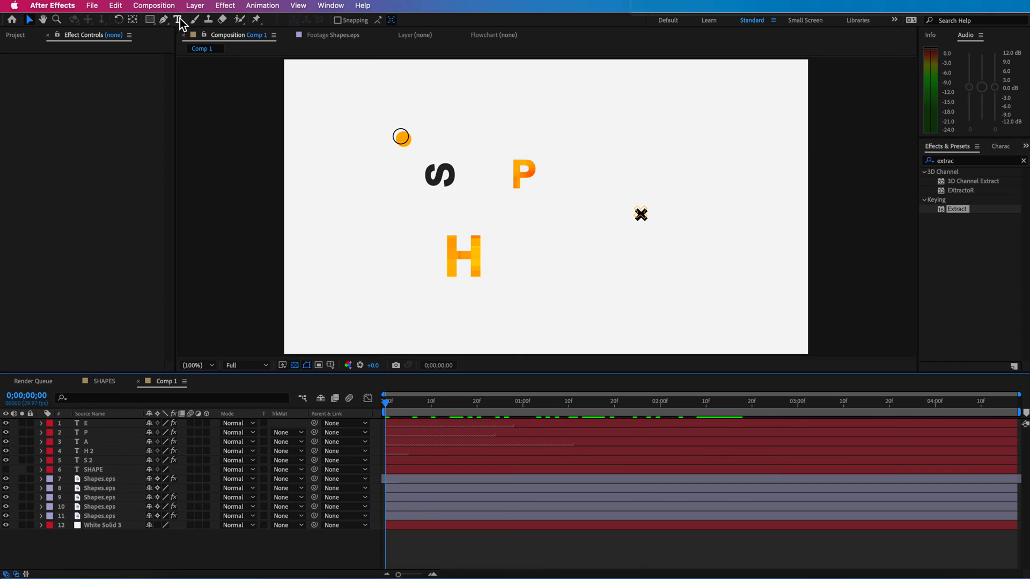
Step: Draw a nearly horizontal Pen tool line between the P and the H and reduce its stroke to 16 px
key(g)
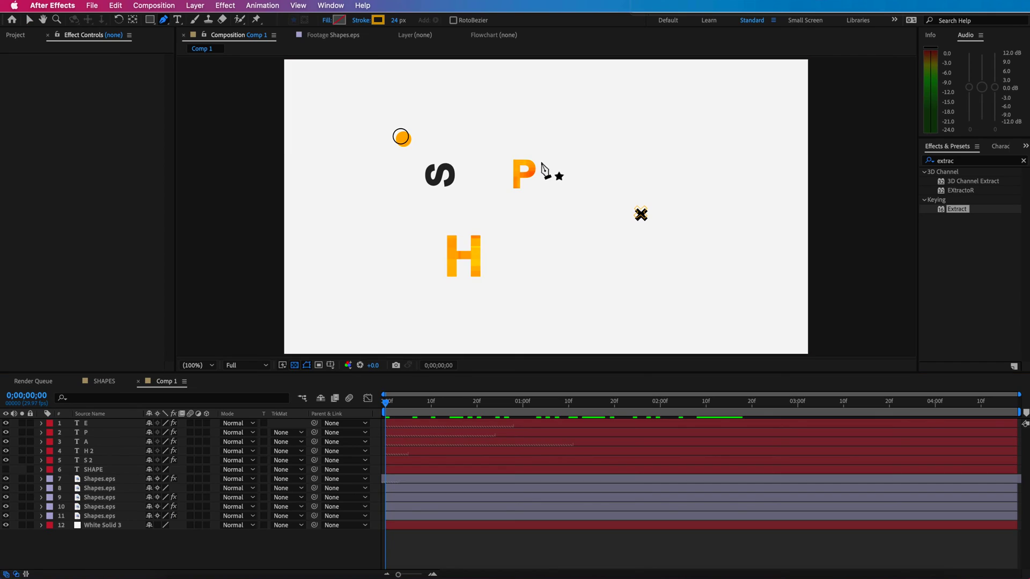
click(578, 208)
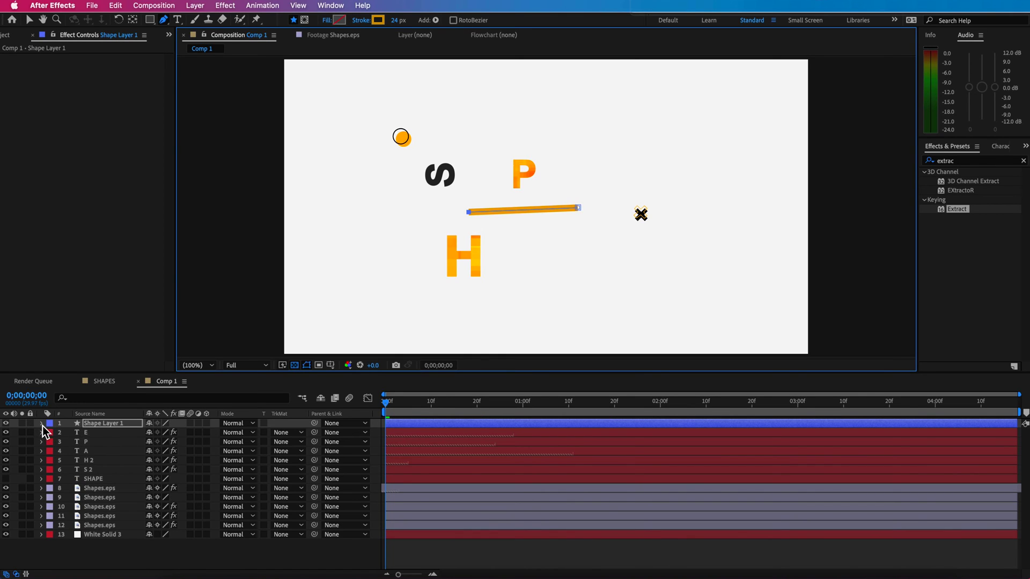
drag(398, 21, 389, 23)
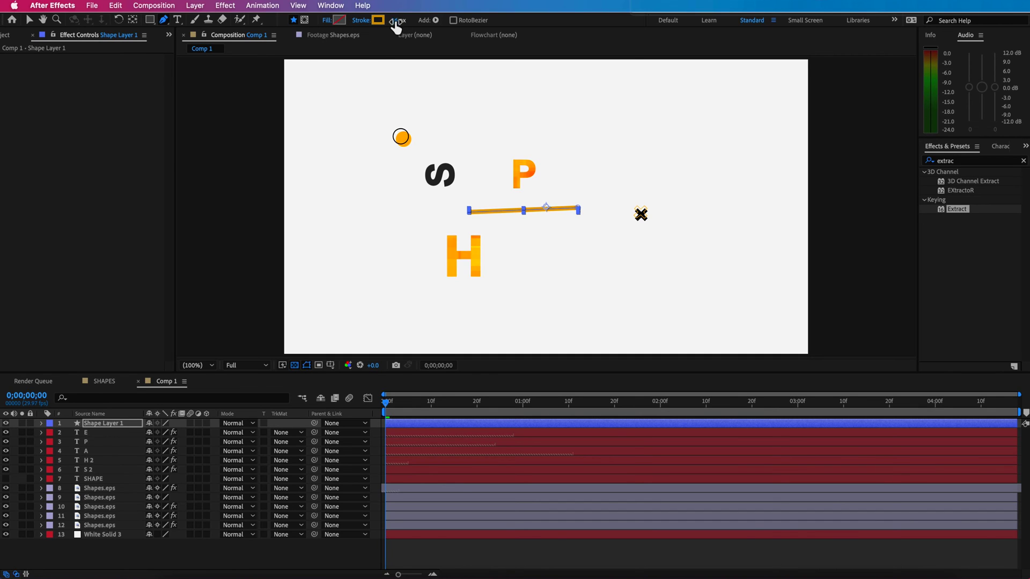
Step: Add Trim Paths to the line and keyframe End to reach 100% at frame 14 and Start to reach 100% at frame 18
click(41, 423)
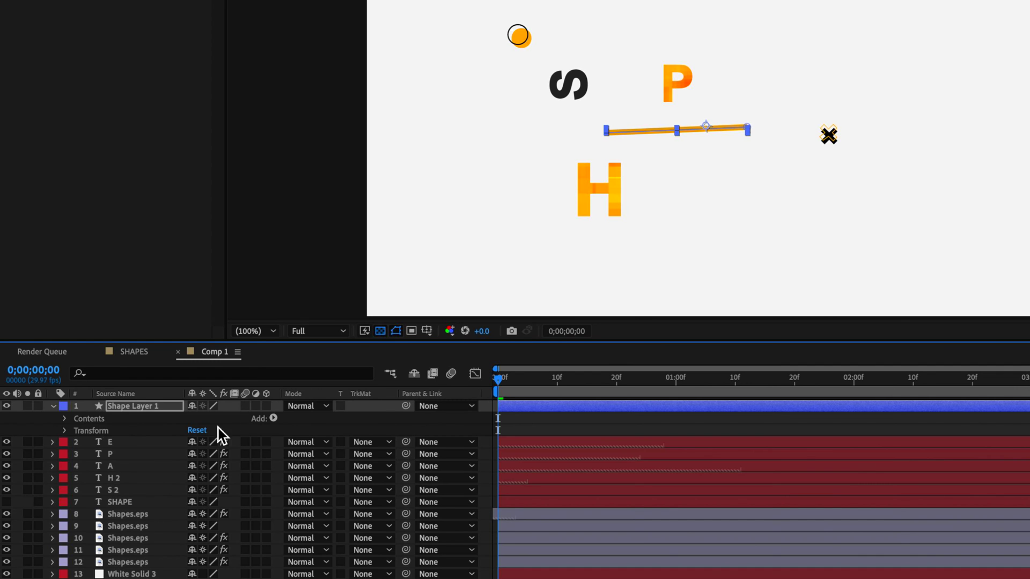
click(212, 432)
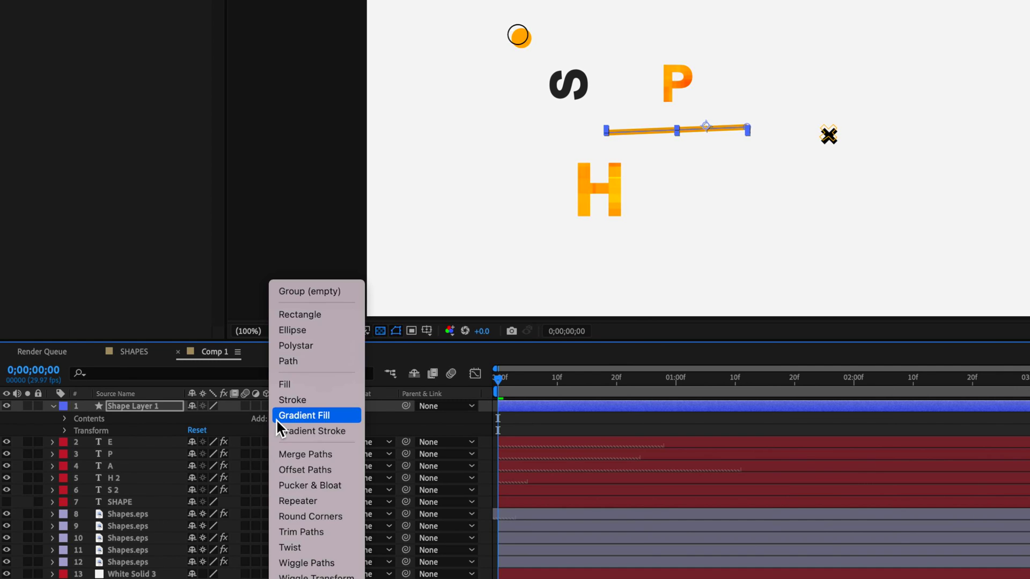
click(318, 531)
click(89, 455)
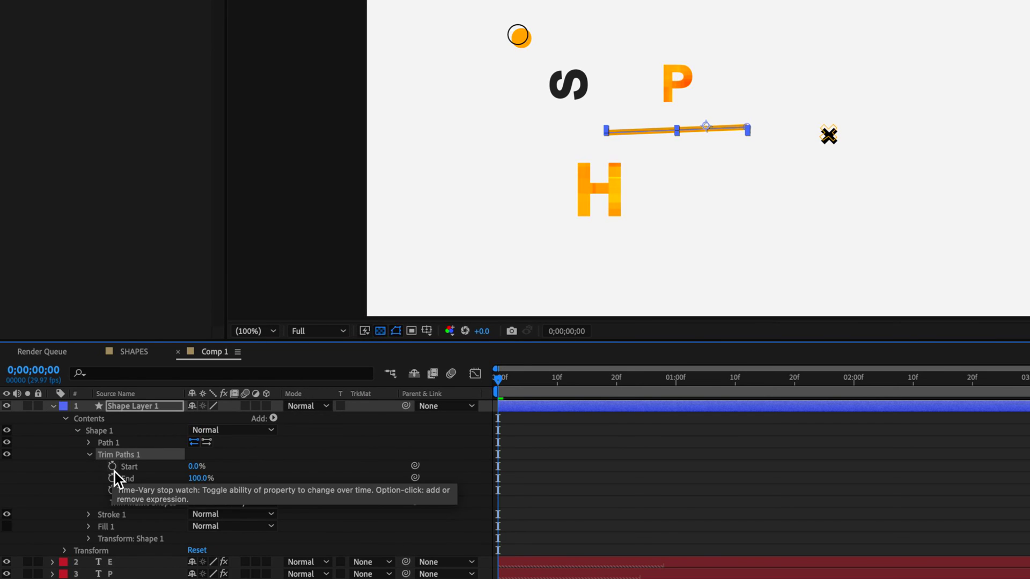
click(113, 478)
click(113, 466)
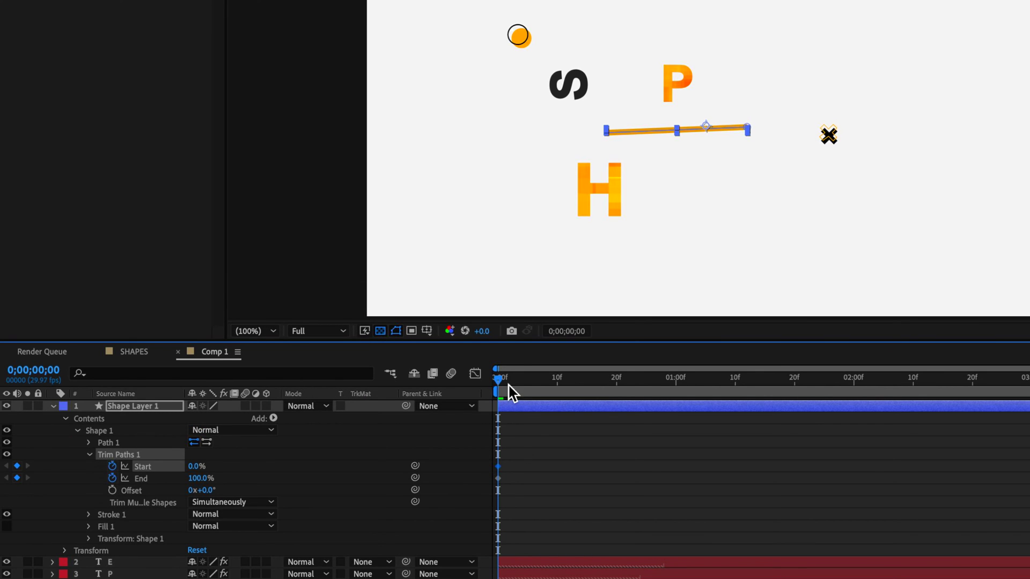
drag(201, 476, 170, 480)
drag(518, 374, 581, 393)
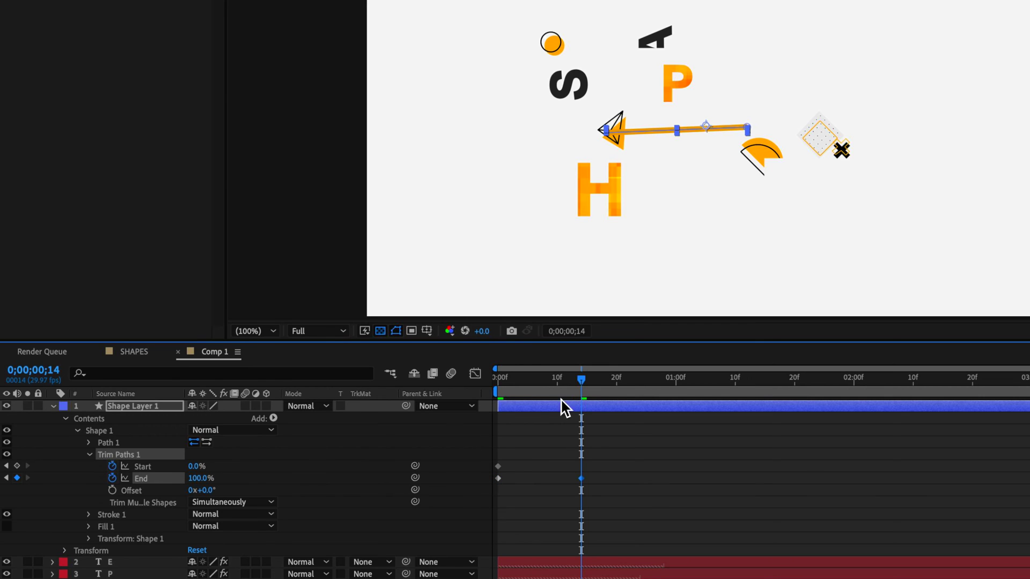
drag(580, 381, 605, 381)
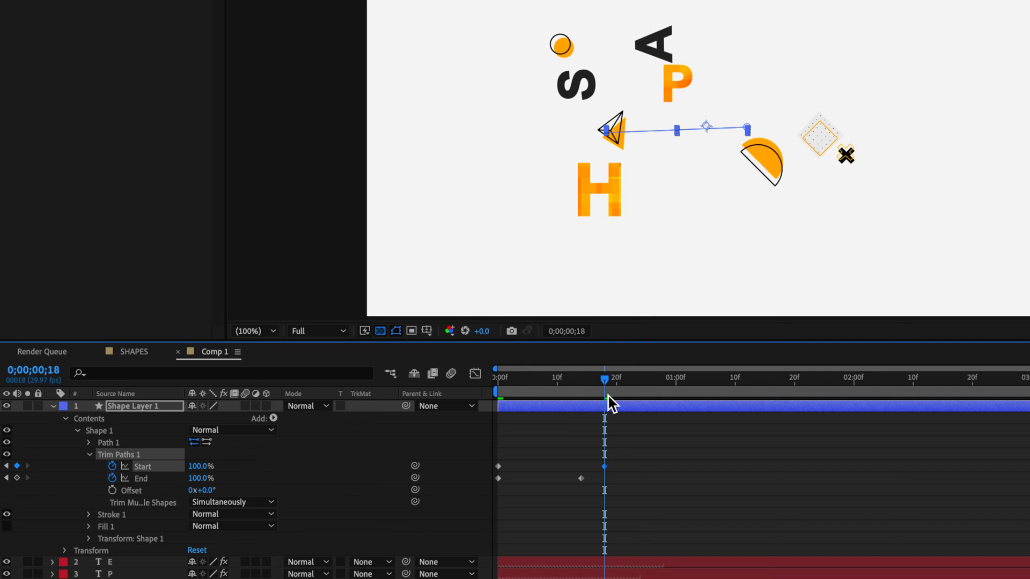
Step: Shift the line's Trim Paths Start keyframes to about frames 5 and 20 and preview the line's animation
drag(609, 398, 524, 403)
drag(500, 467, 515, 468)
mouse_move(537, 388)
mouse_down()
mouse_move(501, 391)
mouse_move(546, 397)
mouse_up()
drag(611, 460, 523, 467)
key(space)
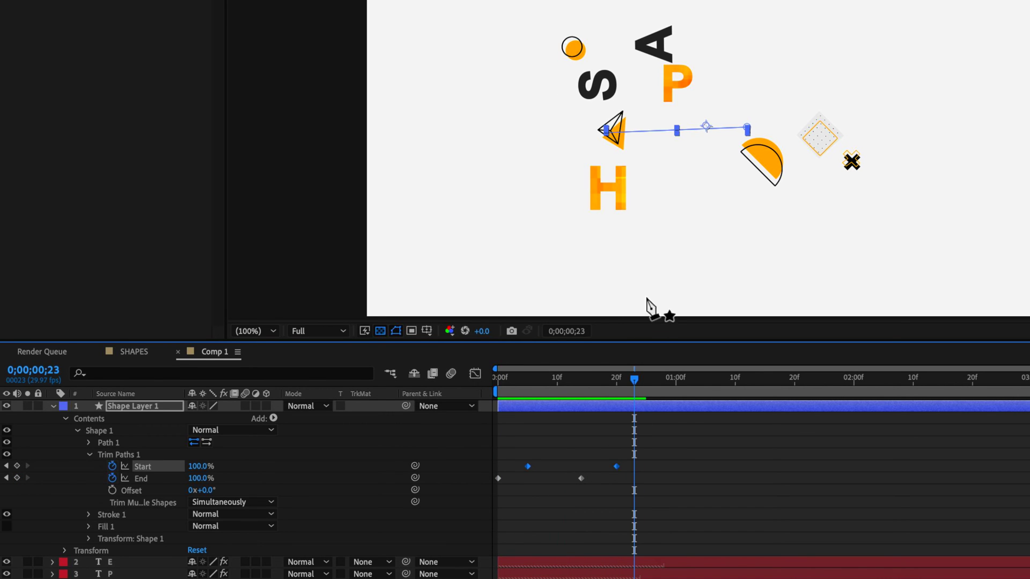
drag(664, 128, 660, 154)
drag(634, 379, 660, 408)
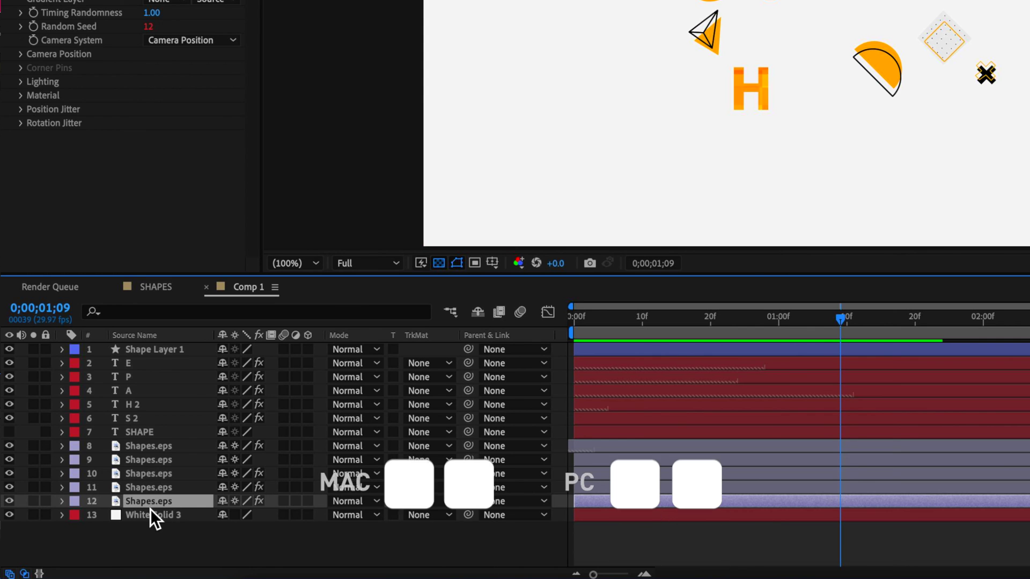
Step: Duplicate the dotted-diamond Shapes.eps layer and delete the copy's Card Wipe effects and its mask
key(ctrl+d)
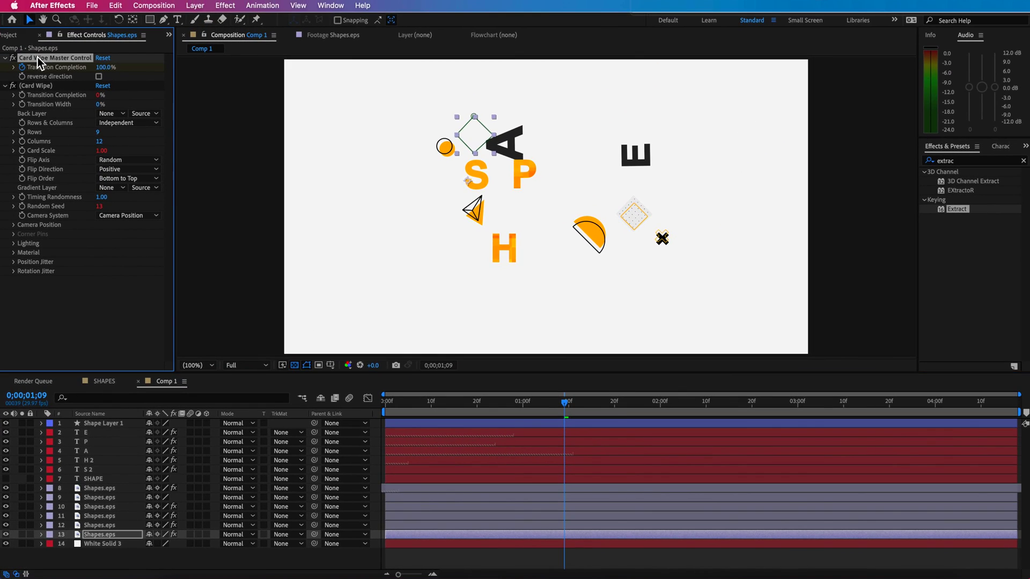
click(36, 89)
key(Delete)
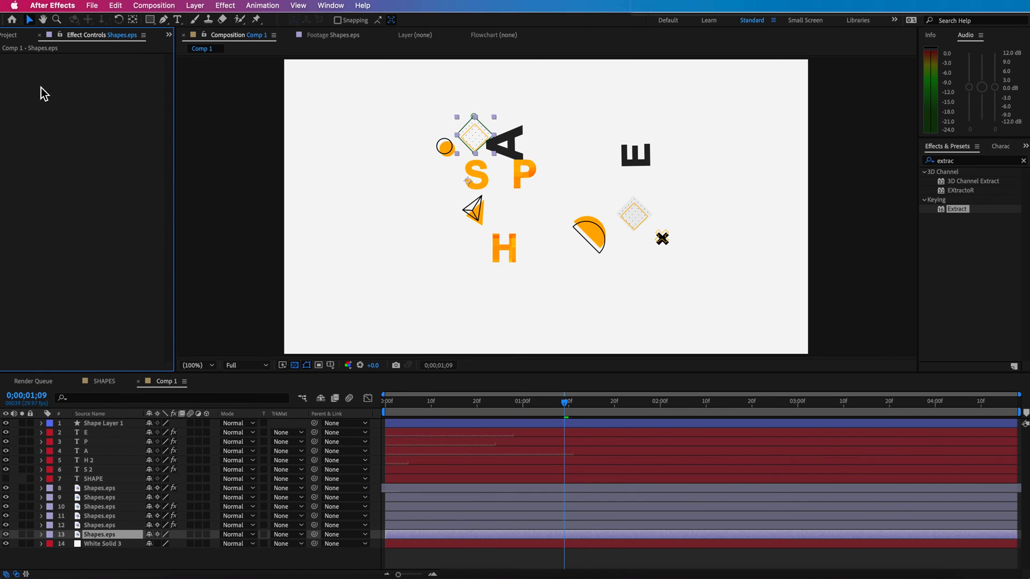
key(m)
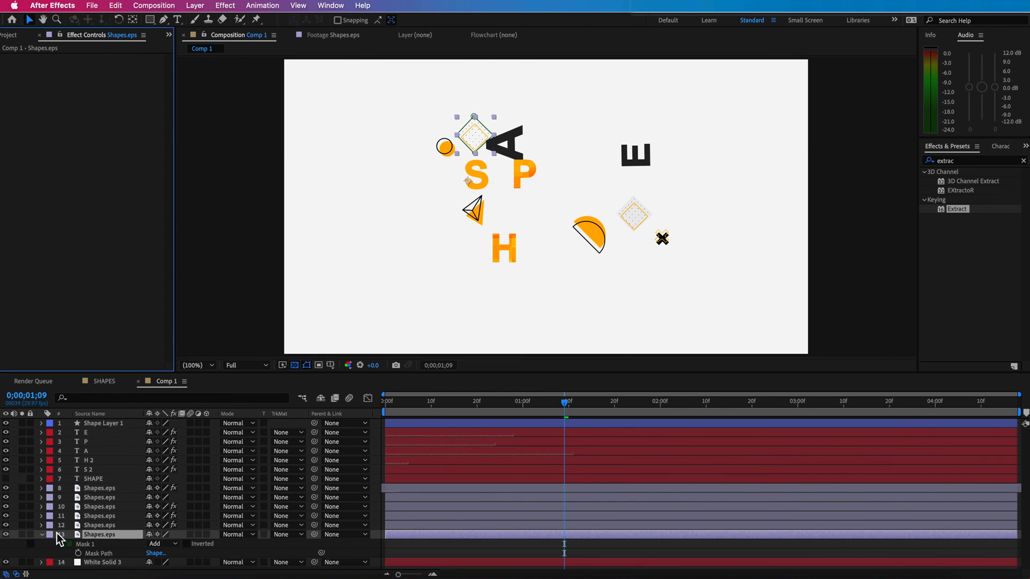
click(90, 550)
key(Delete)
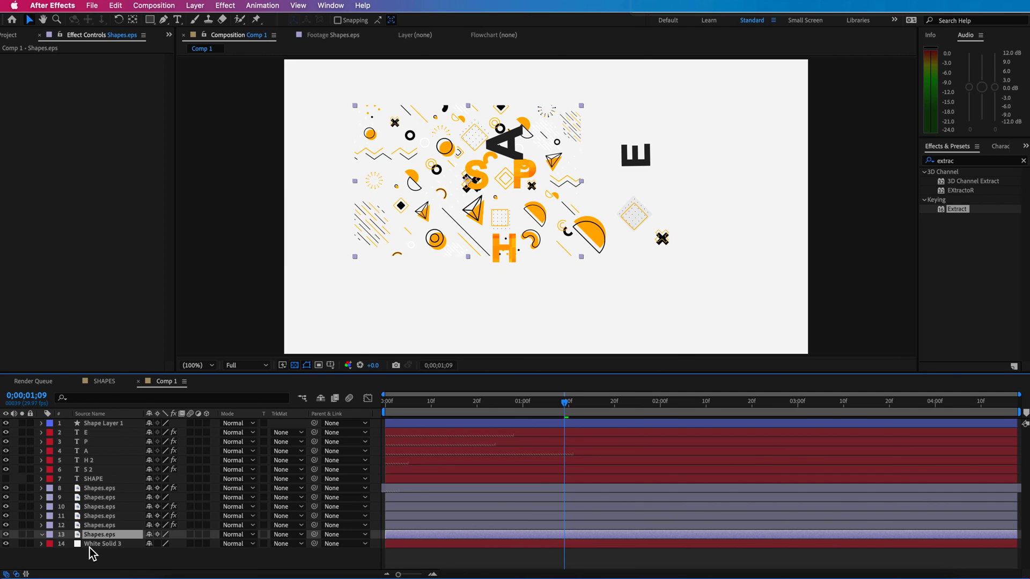
Step: Move the unmasked Shapes.eps copy to the middle of the composition and enlarge it
drag(418, 179, 498, 204)
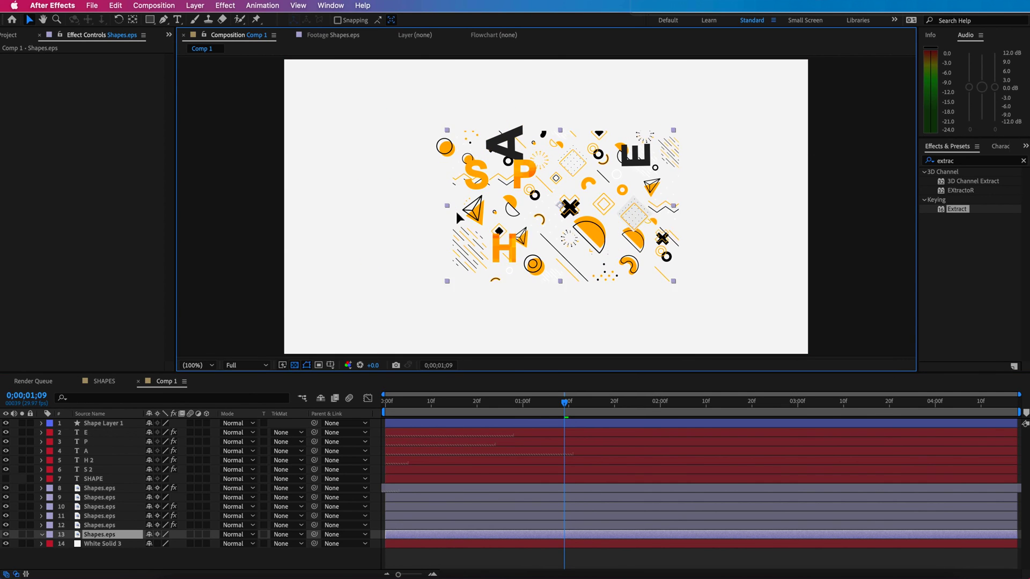
mouse_move(435, 284)
mouse_down()
mouse_move(392, 296)
mouse_move(438, 263)
mouse_move(433, 274)
mouse_up()
drag(399, 308, 380, 318)
Step: Find the Wedge Wipe transition preset and apply it to the enlarged Shapes.eps copy
double_click(960, 161)
text(wedge)
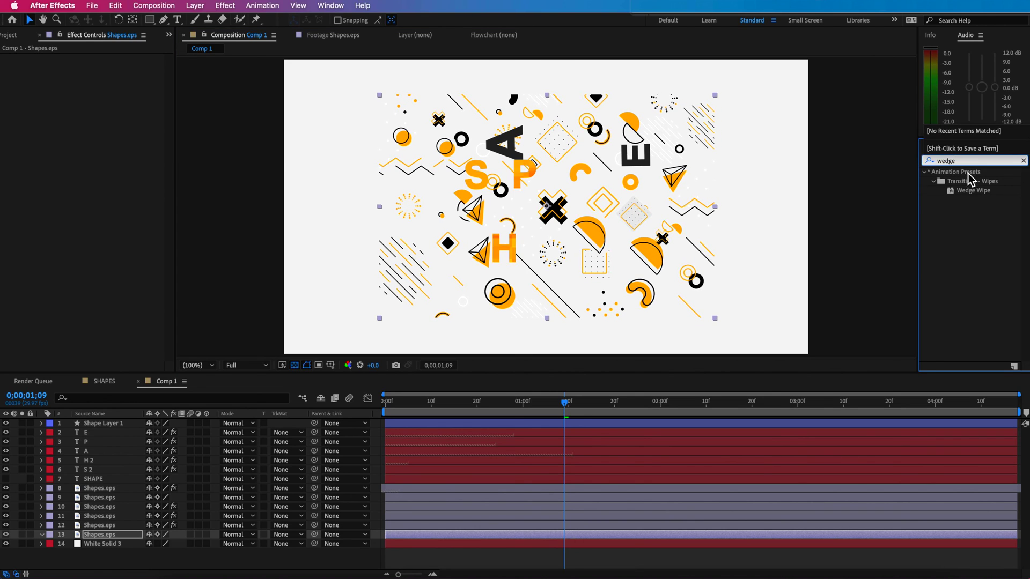
drag(975, 195, 401, 213)
Step: Reveal the Radial Wipe's keyframes, retime them so the first Transition Completion keyframe sits near 1;27, and scrub through the wipe
mouse_move(573, 412)
mouse_down()
mouse_move(705, 423)
mouse_move(591, 414)
mouse_up()
key(u)
drag(703, 554, 605, 556)
drag(594, 412, 669, 429)
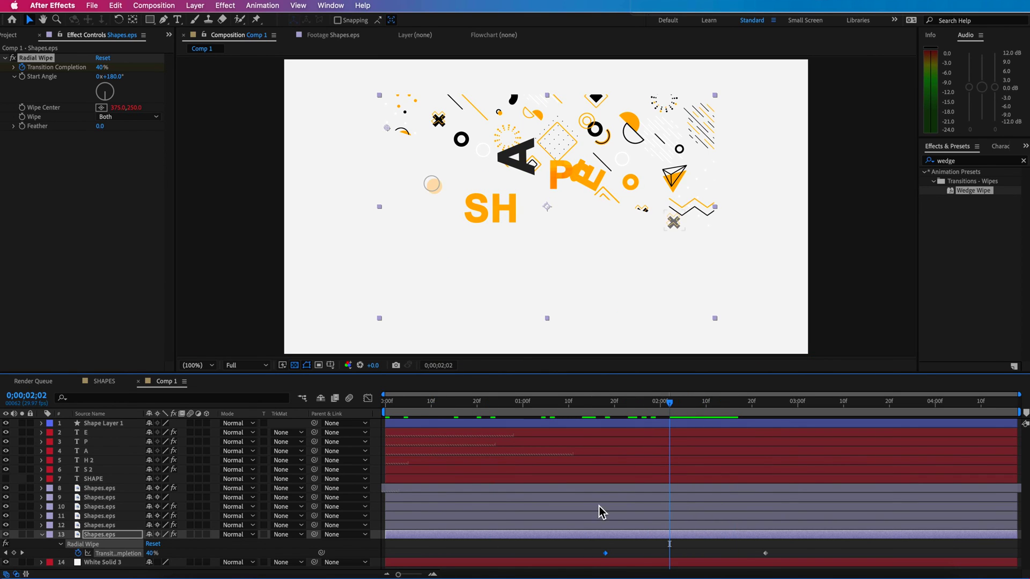
drag(606, 553, 647, 554)
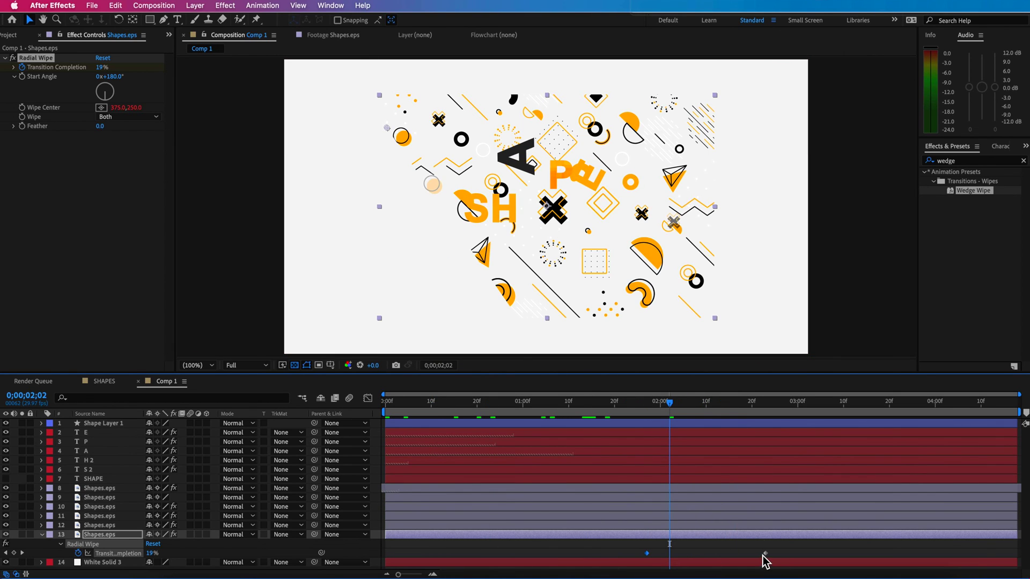
drag(681, 411, 596, 413)
Step: Draw a rectangular mask around the diagonal lines at the artwork's lower left and set its mode to None
click(151, 20)
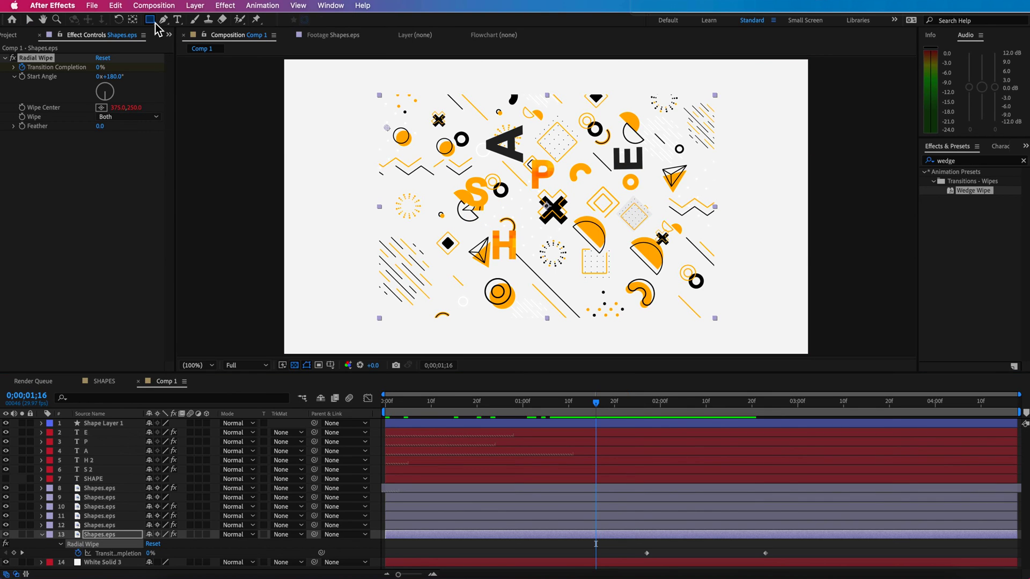
drag(360, 230, 421, 304)
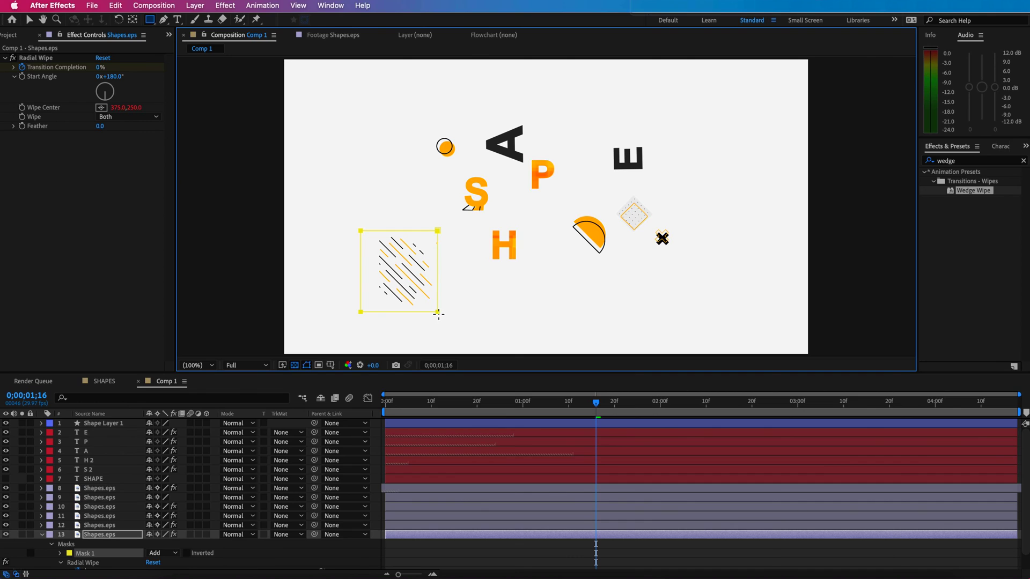
click(164, 20)
scroll(137, 535, down, 1)
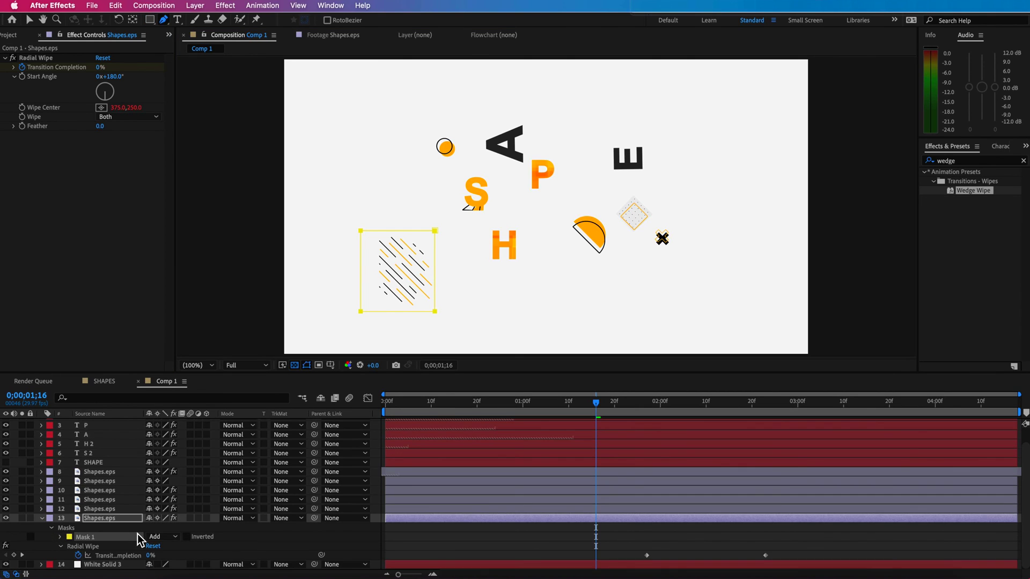
click(169, 537)
click(177, 499)
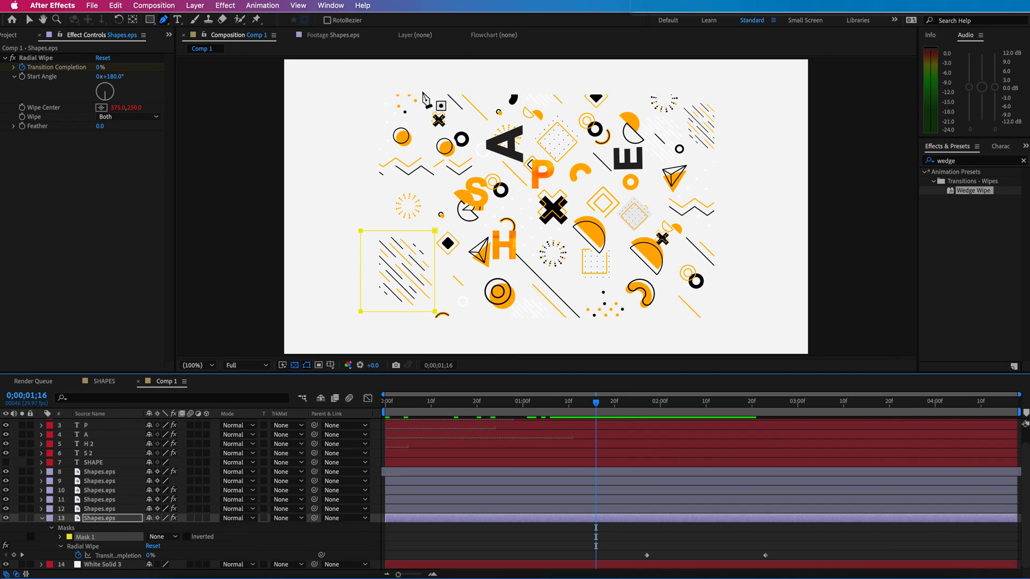
Step: Draw a Pen mask around the circle and zigzags at the artwork's upper left and set its mode to None
click(377, 91)
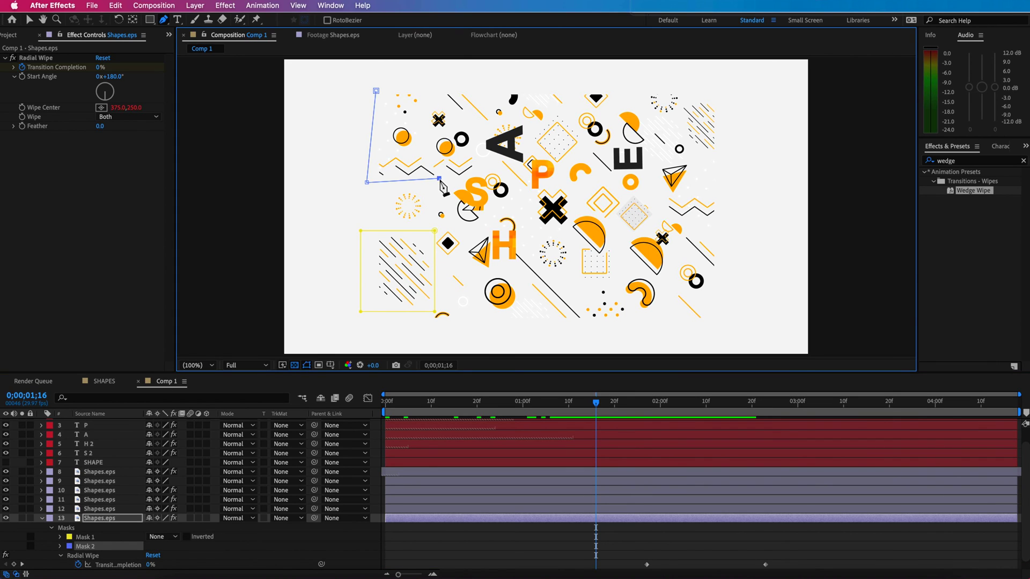
drag(420, 108, 424, 108)
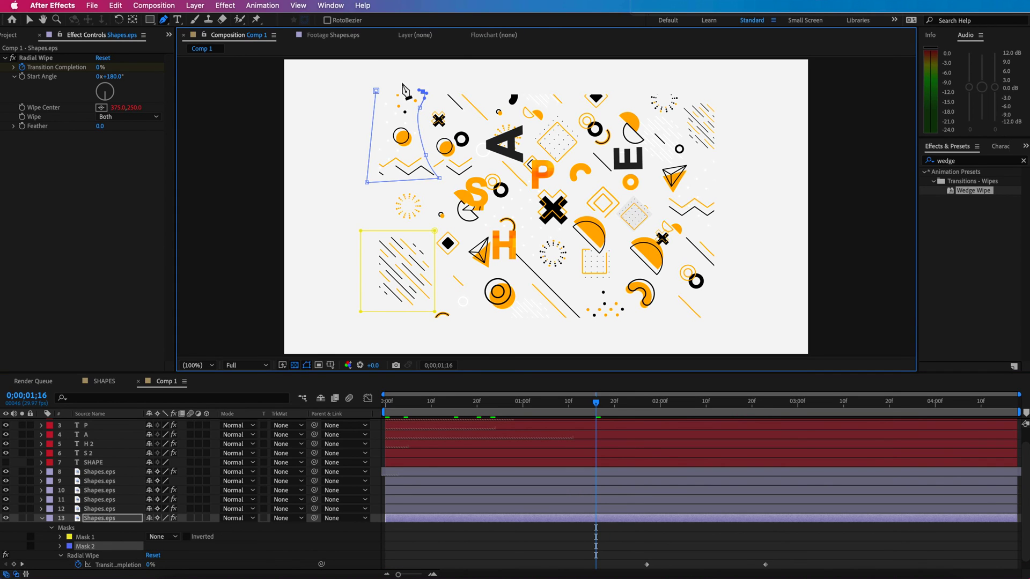
click(377, 92)
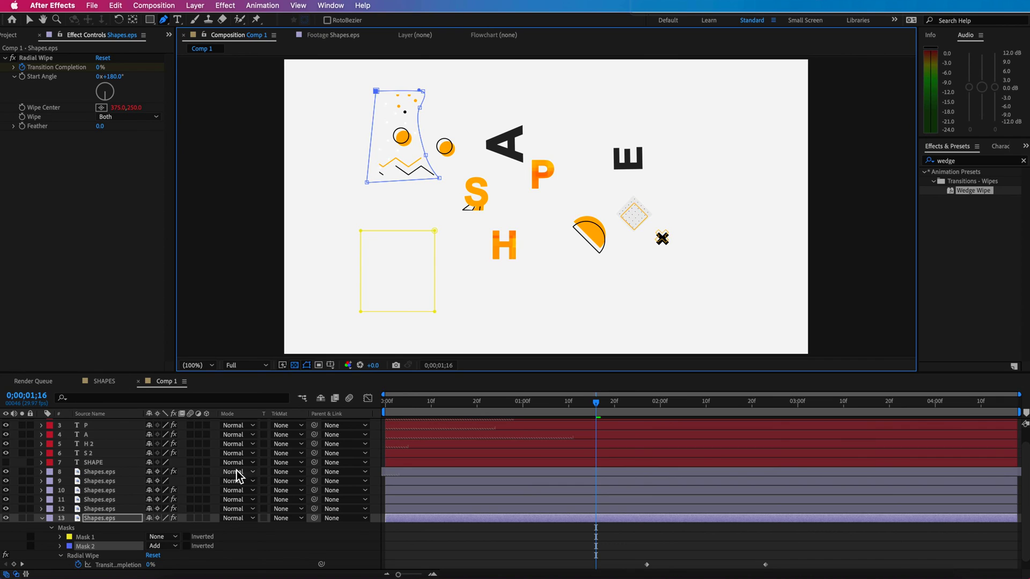
click(159, 547)
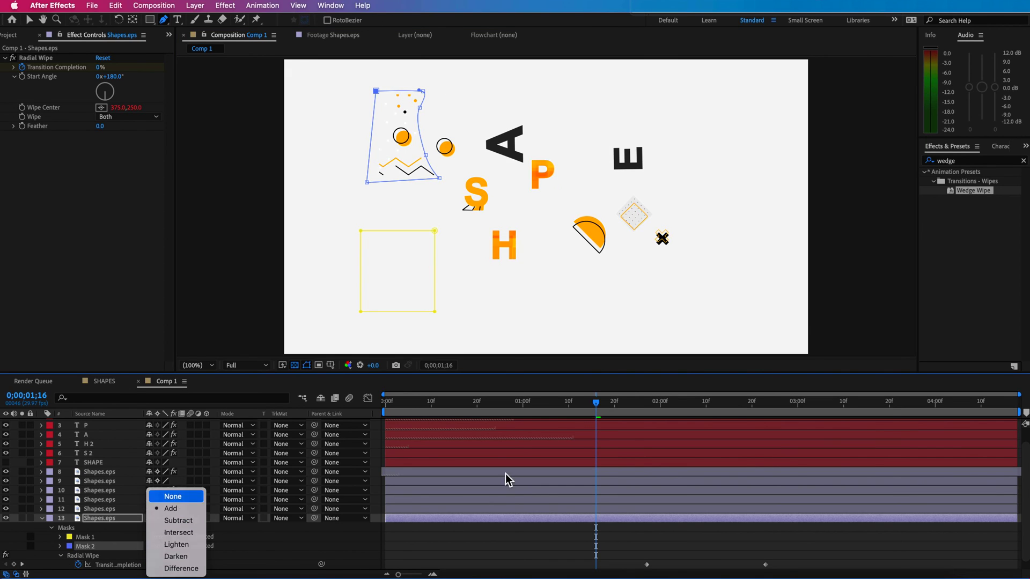
key(Return)
Step: Draw Pen masks around the artwork's lower-right and upper-right shape groups and set their modes to None
click(719, 275)
click(664, 287)
click(634, 276)
click(601, 287)
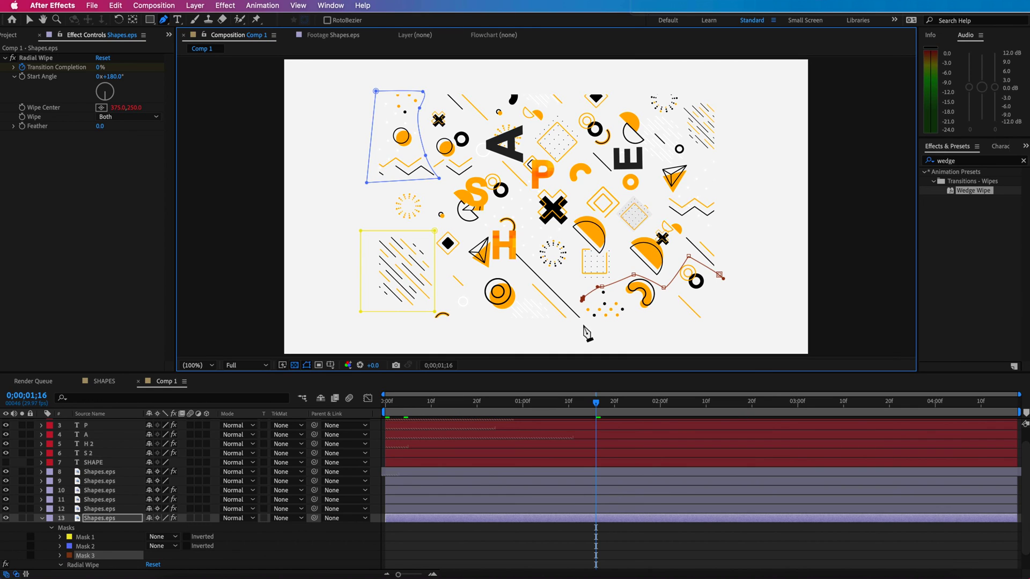
click(719, 276)
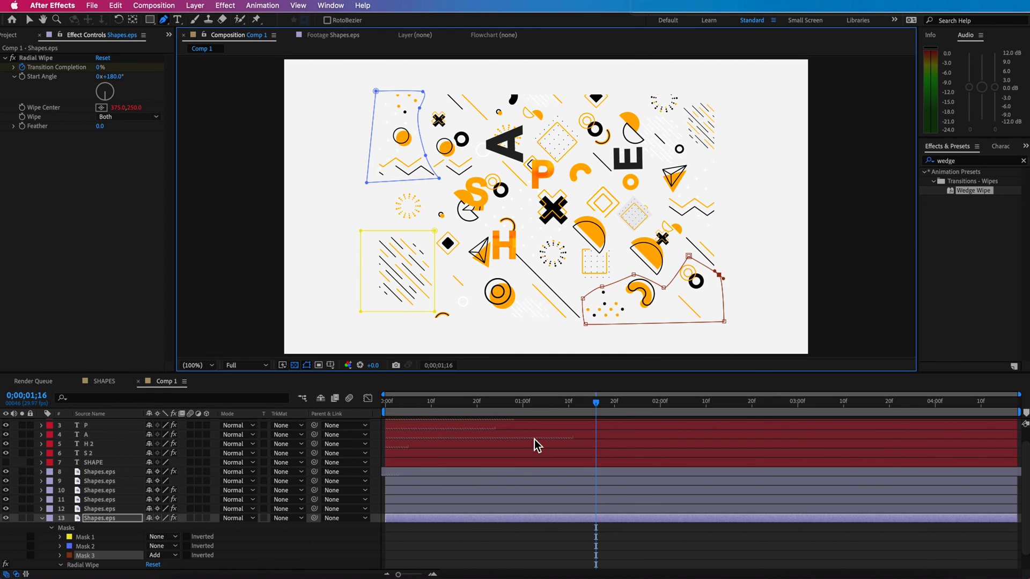
click(161, 555)
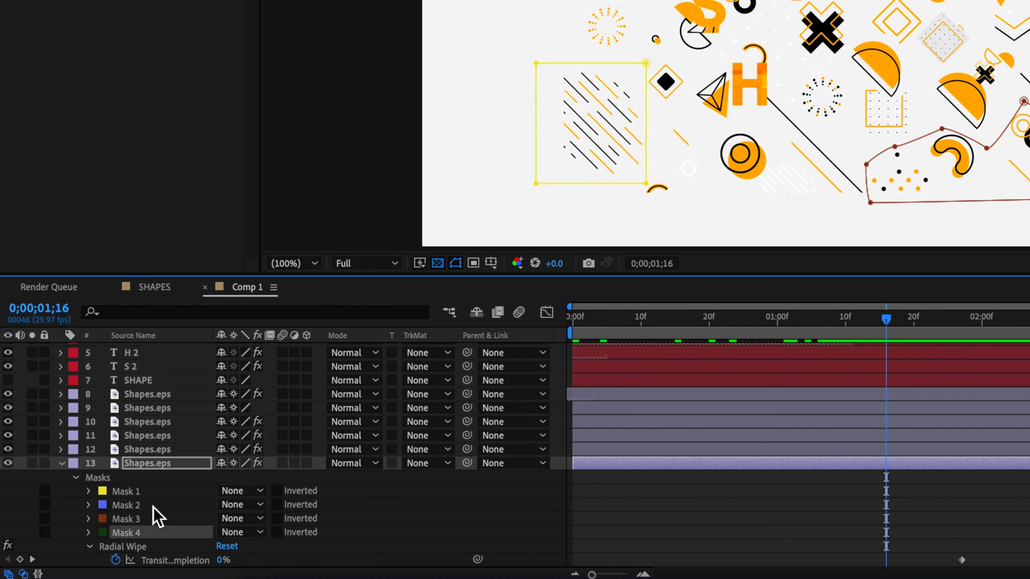
Step: Select all four masks on the enlarged Shapes.eps layer and set their mode to Add
click(86, 536)
shift+click(83, 564)
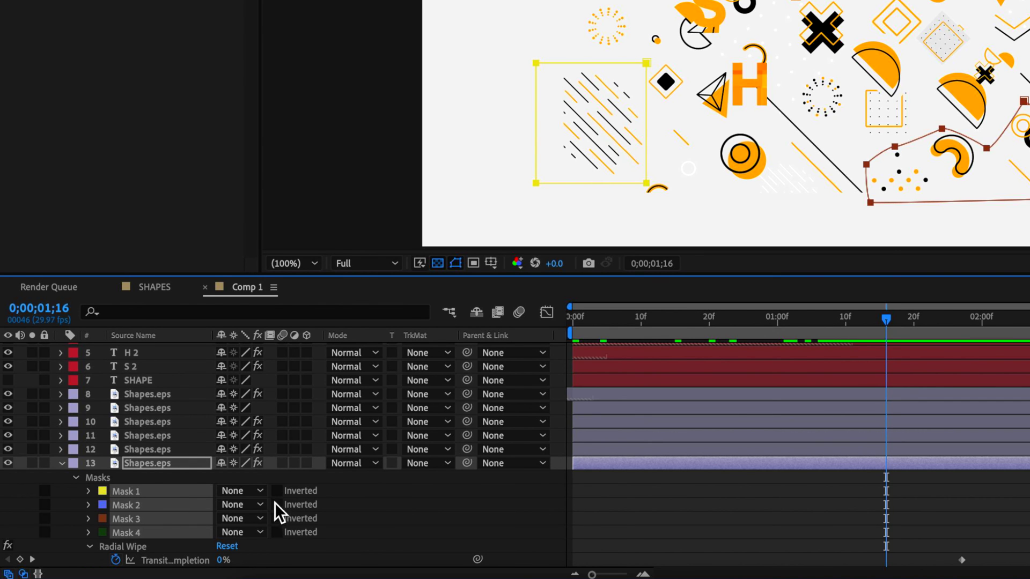
click(261, 492)
click(255, 477)
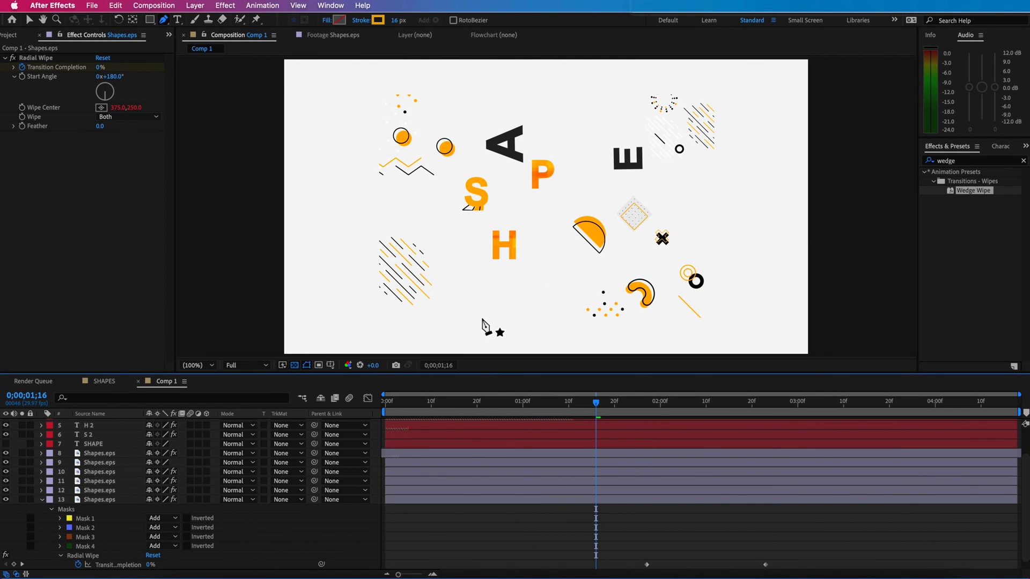
Step: Adjust the timing of the masked Shapes.eps layer's wipe keyframes and scrub through the result
key(v)
click(469, 277)
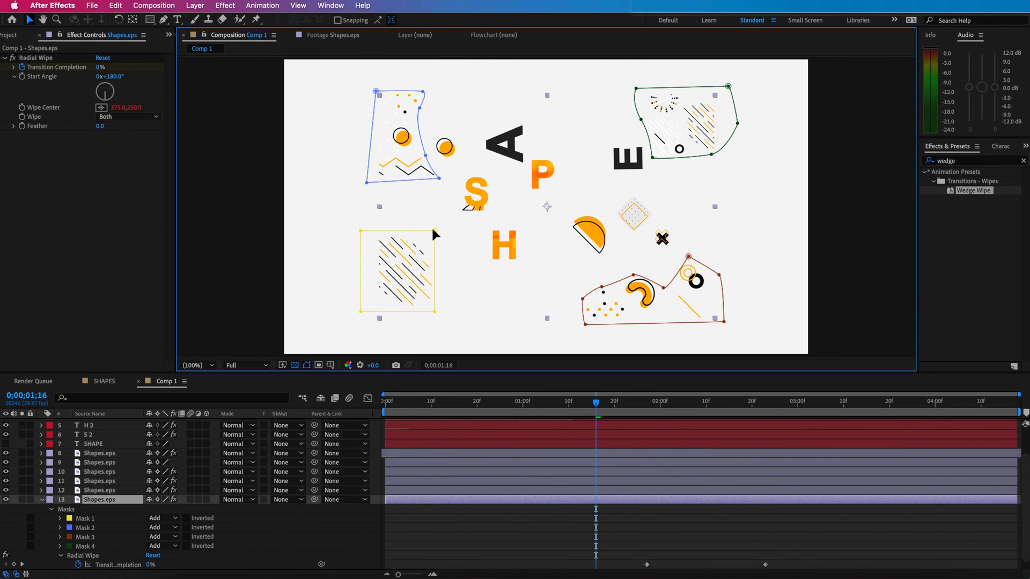
key(k)
scroll(777, 531, down, 1)
drag(798, 552, 707, 540)
drag(668, 407, 619, 422)
click(429, 544)
Step: Switch to the SHAPES composition and preview its finished animation
click(116, 382)
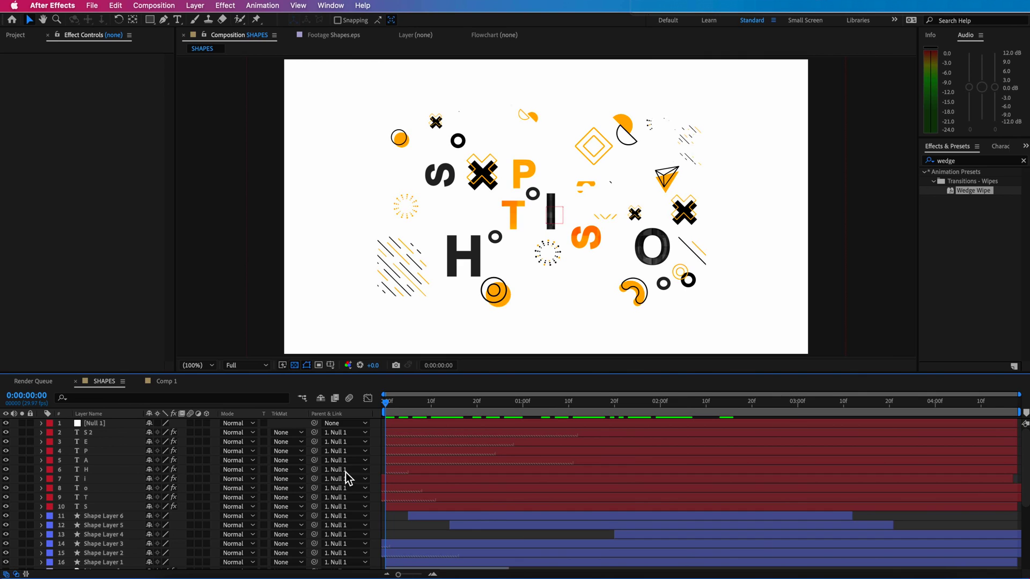
key(space)
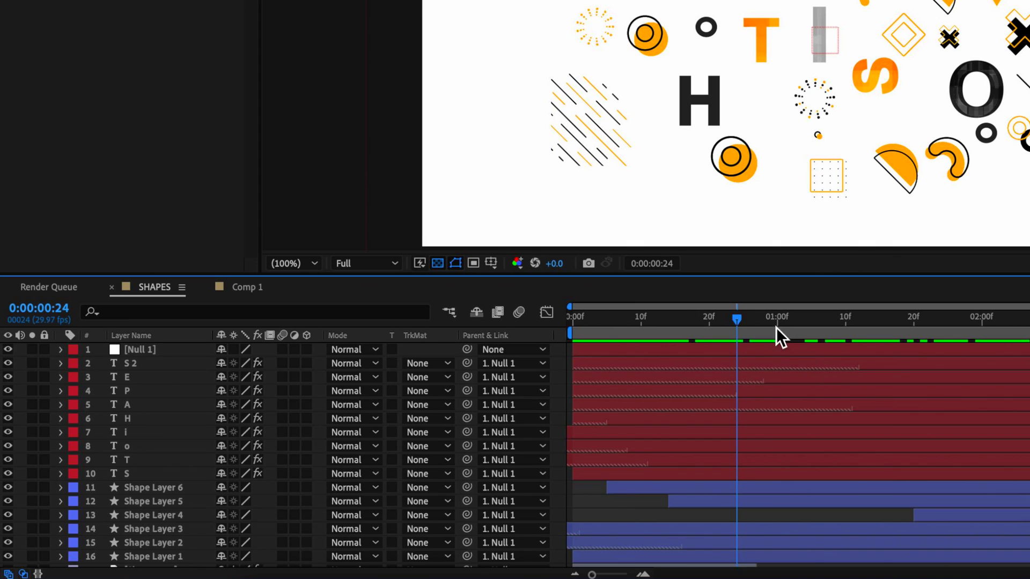
drag(776, 329, 410, 349)
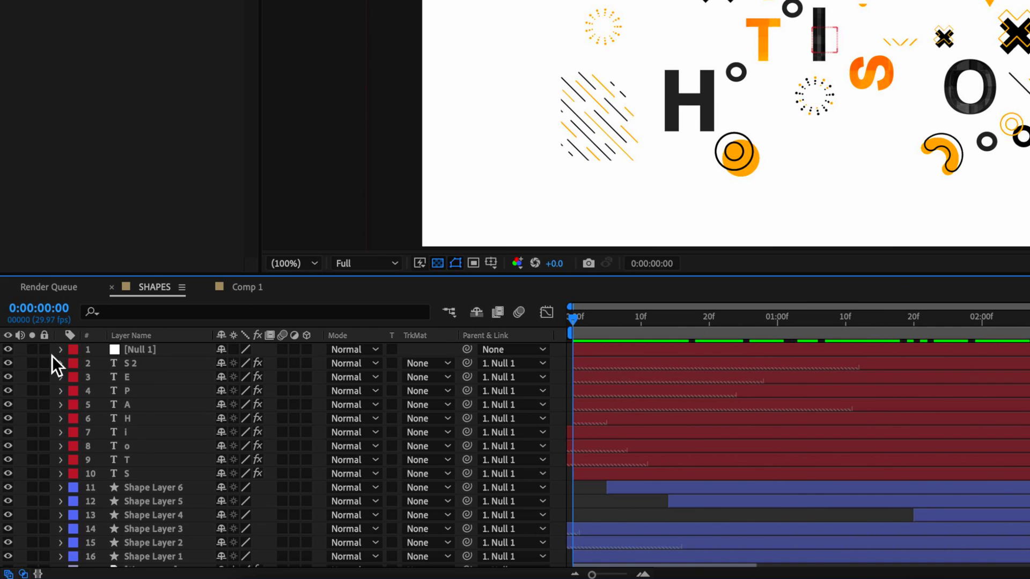
right_click(28, 353)
mouse_move(105, 367)
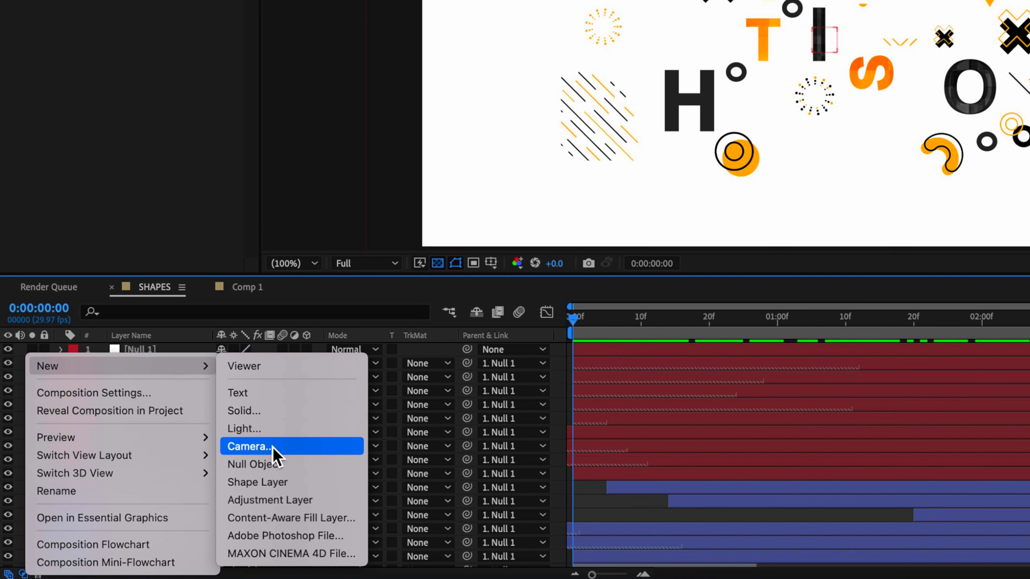
click(155, 358)
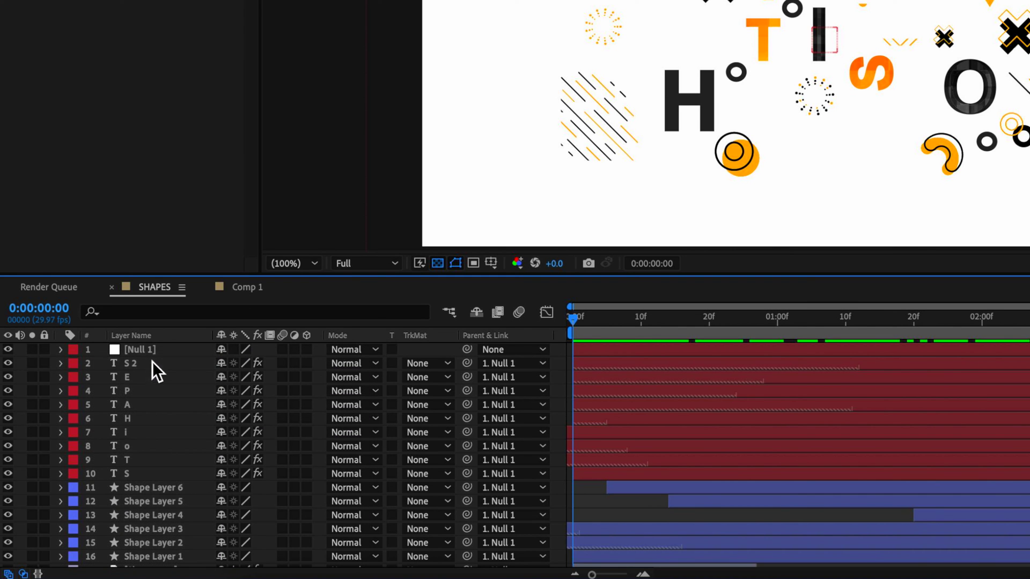
Step: Select the layers from S 2 through Shape Layer 6 and parent them to Null 1
click(152, 364)
scroll(154, 456, down, 5)
scroll(150, 529, up, 5)
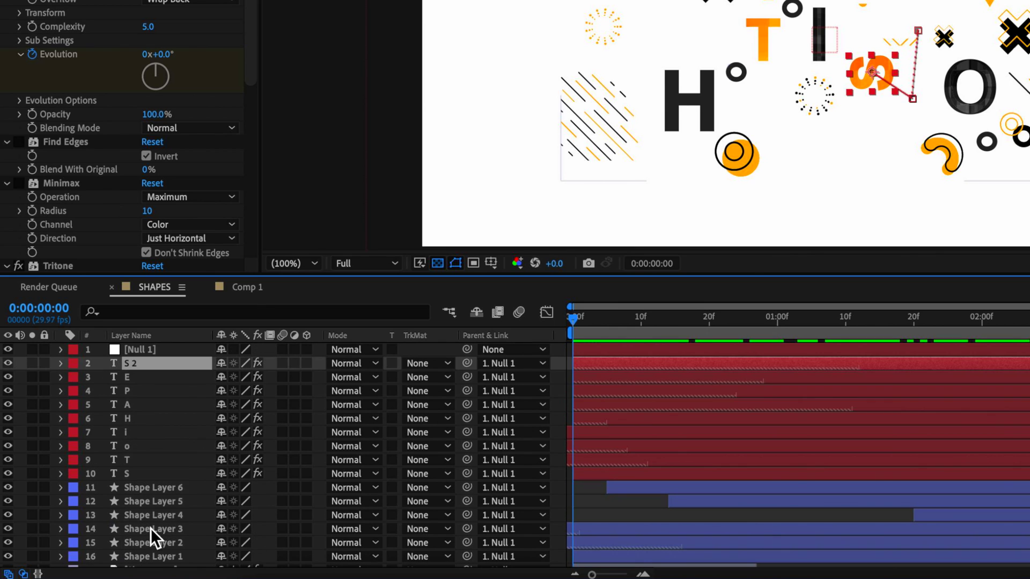
shift+click(148, 487)
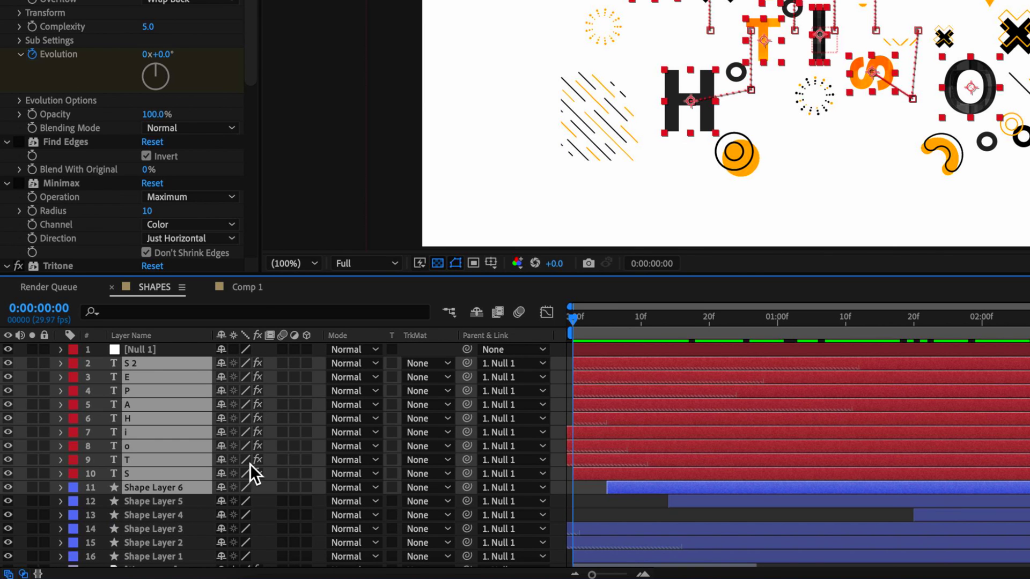
drag(467, 365, 137, 353)
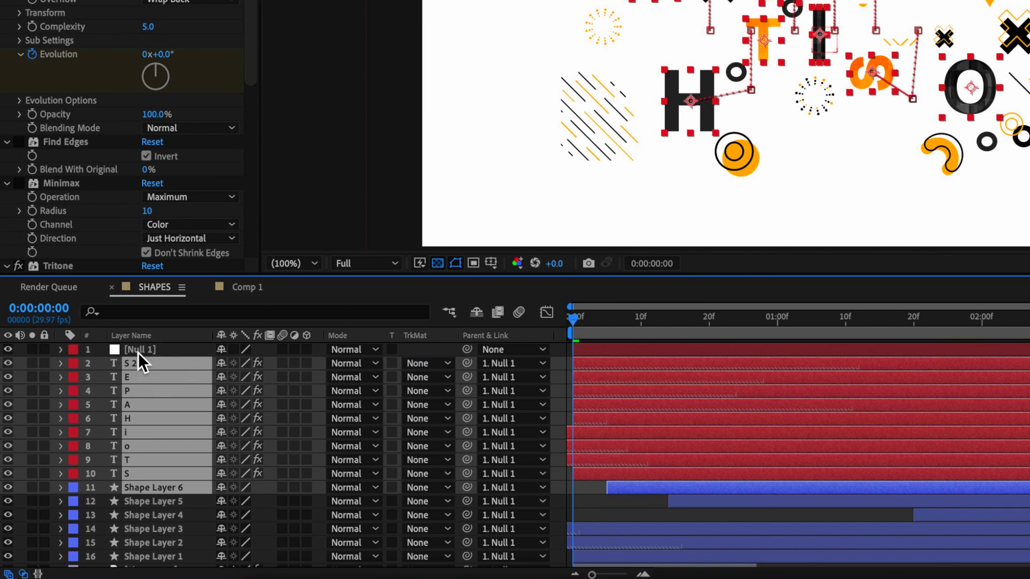
Step: Try other Scale values on Null 1, including 81% at 0:00:04:17, and undo the changes
click(139, 352)
key(s)
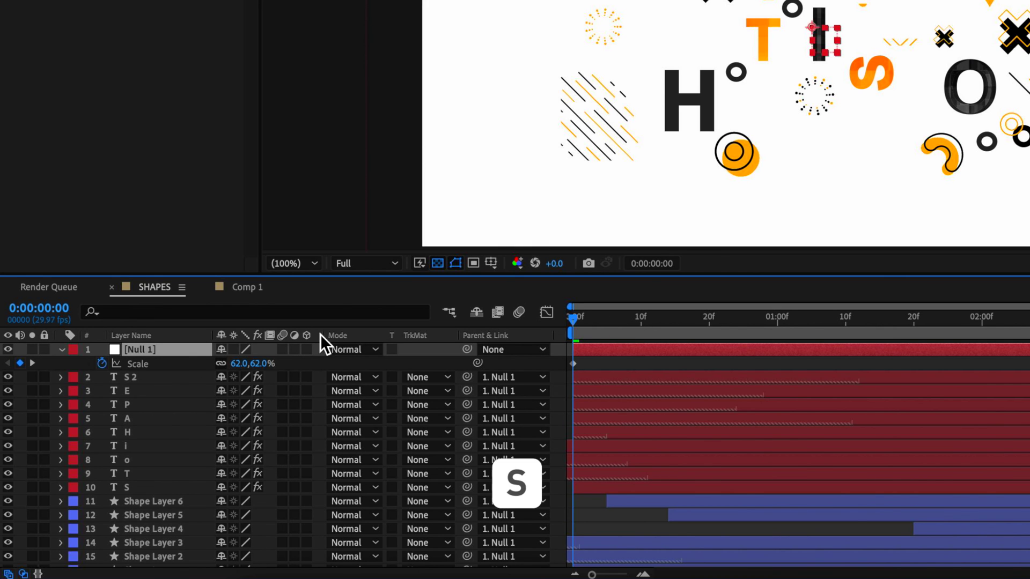
drag(252, 363, 326, 366)
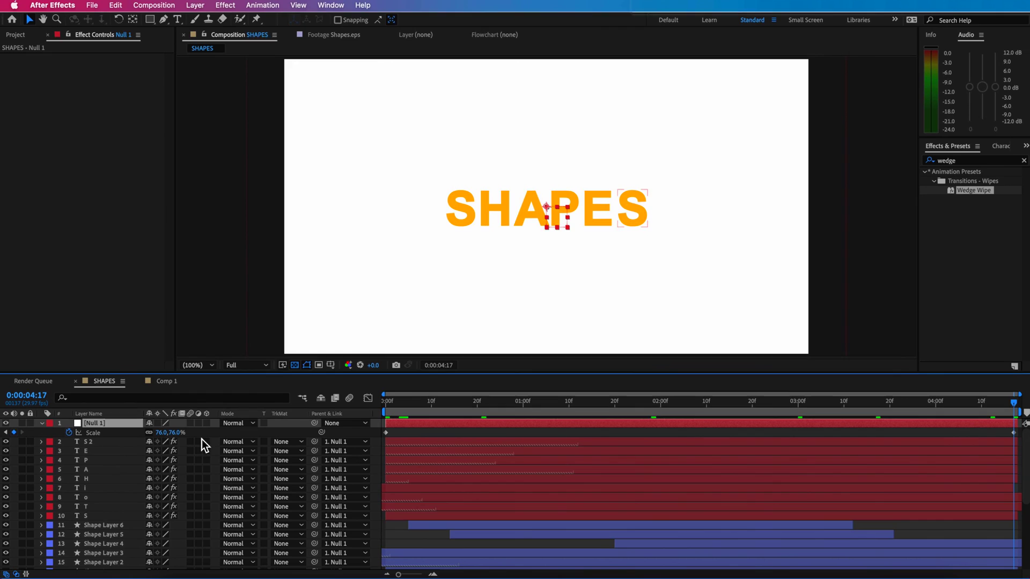
drag(181, 434, 187, 440)
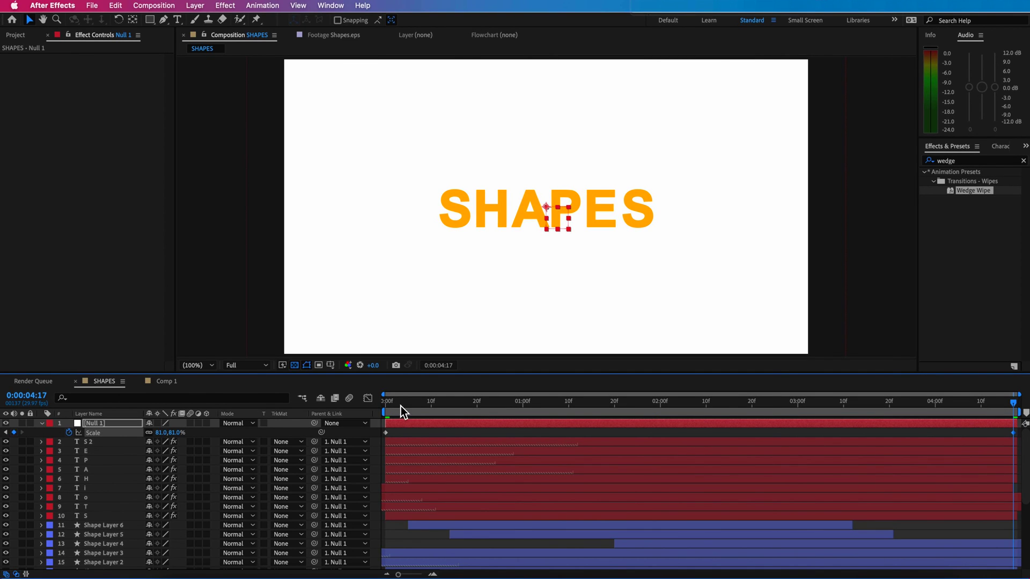
key(space)
key(space)
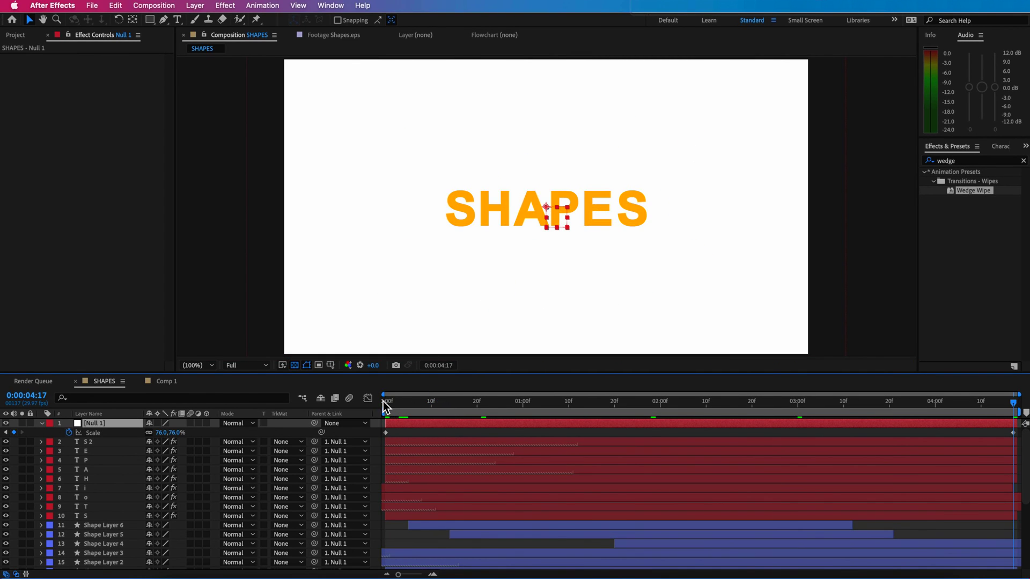
Step: Return to the first frame and examine the White Solid 2 background layer's color in its solid settings
drag(383, 401, 59, 475)
scroll(57, 474, down, 5)
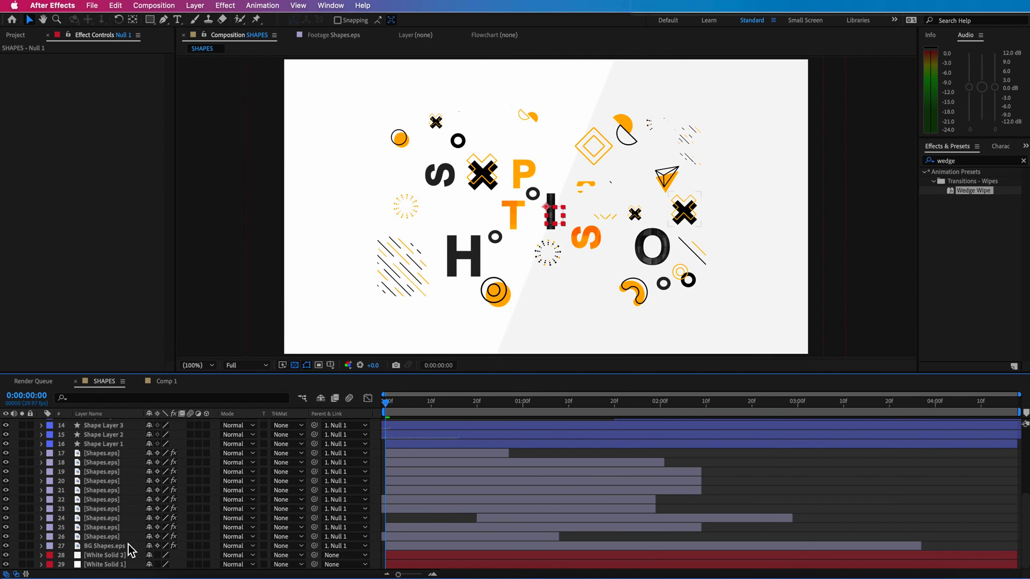
click(101, 555)
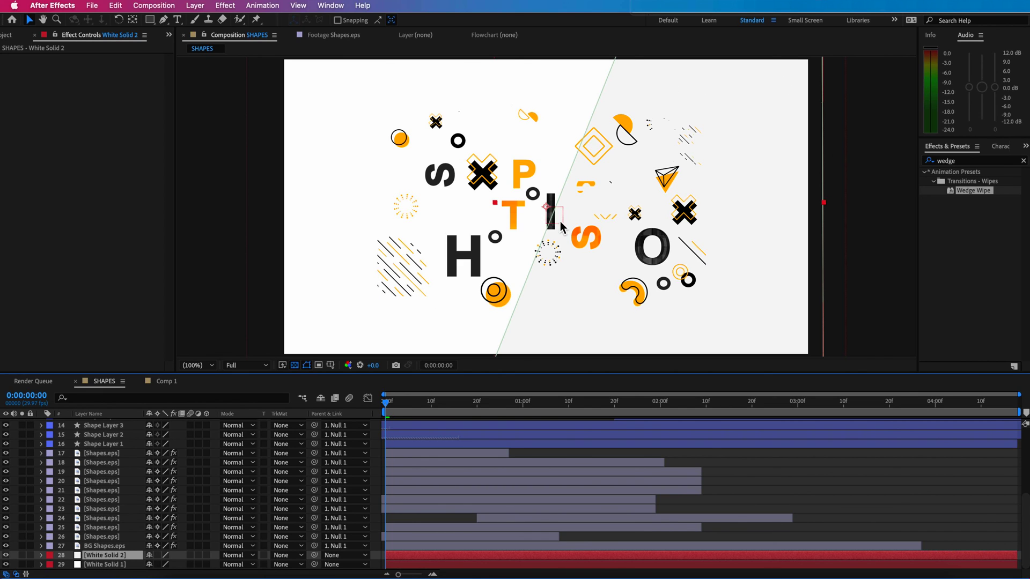
click(208, 7)
click(217, 32)
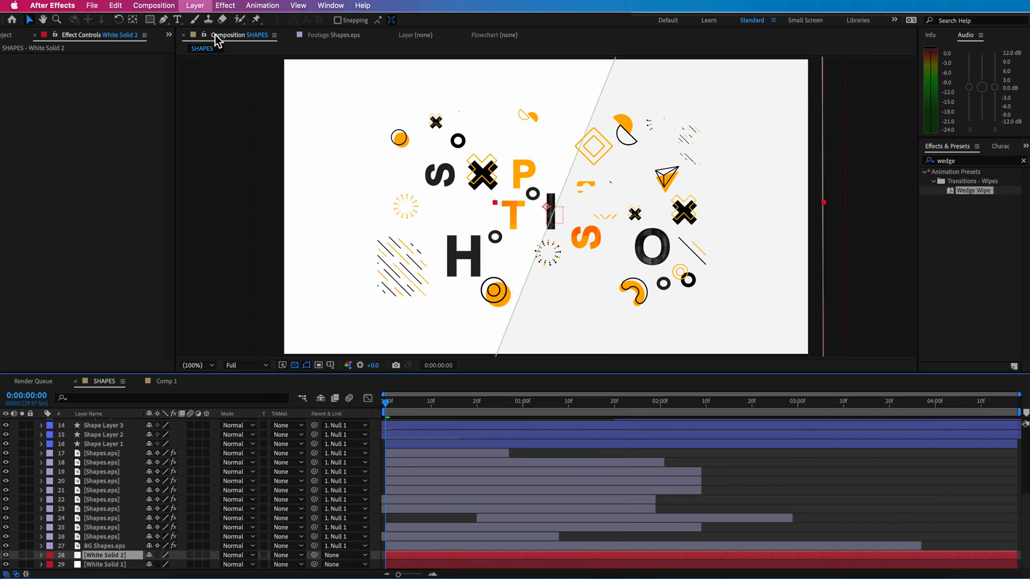
click(482, 490)
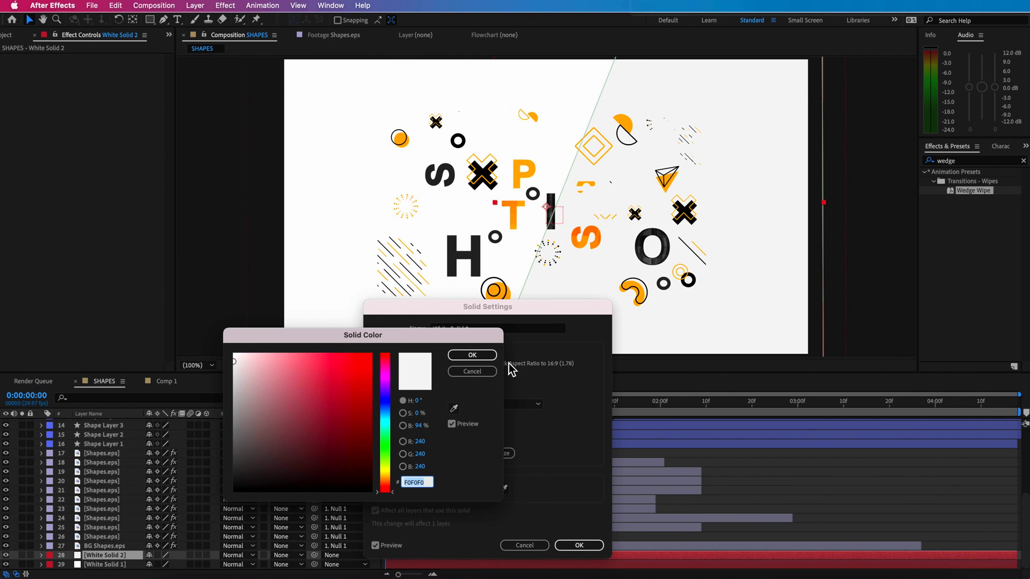
key(Return)
click(579, 545)
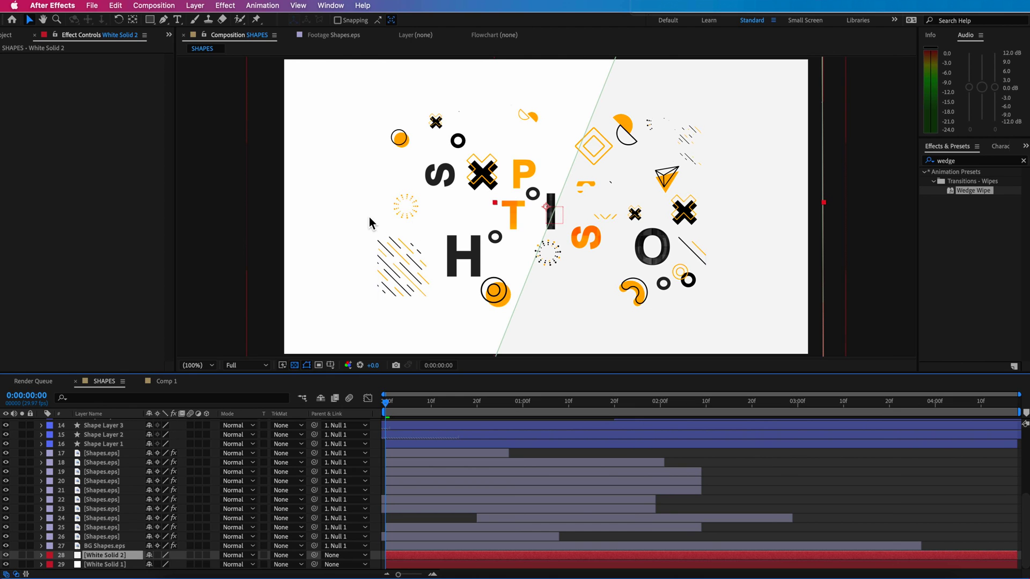
click(397, 522)
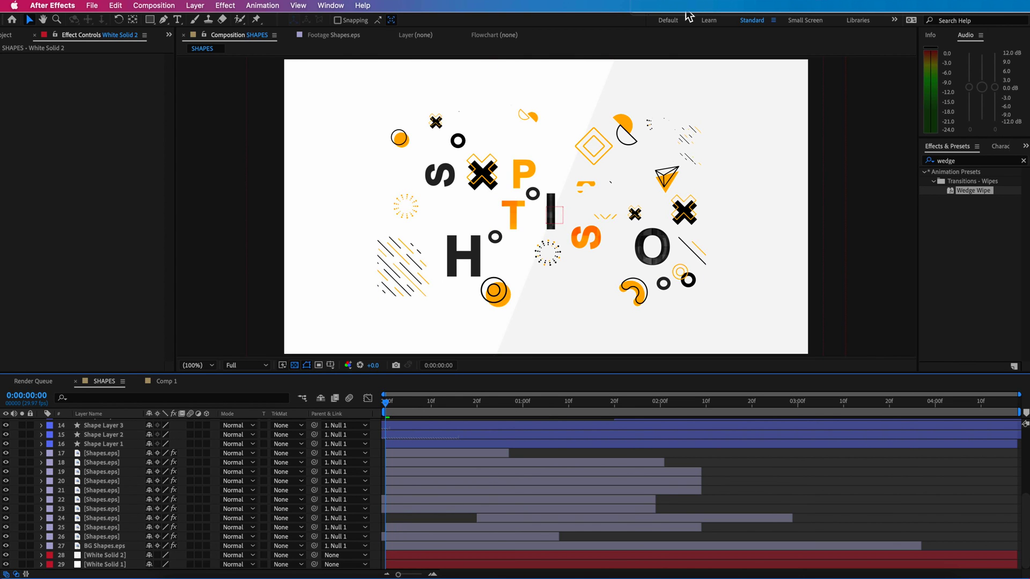